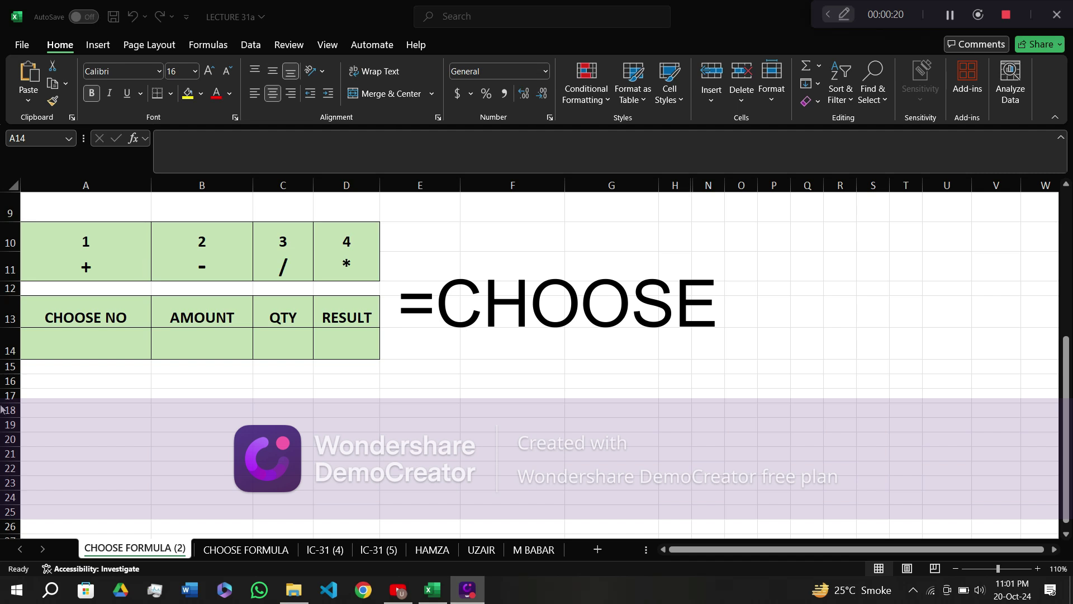
left_click(112, 336)
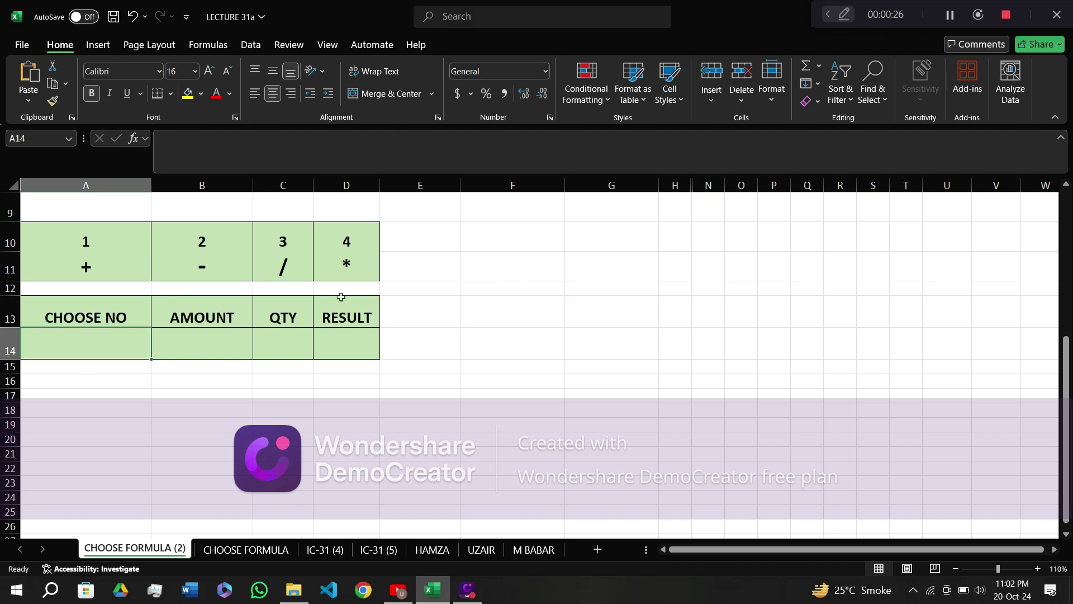
left_click(367, 346)
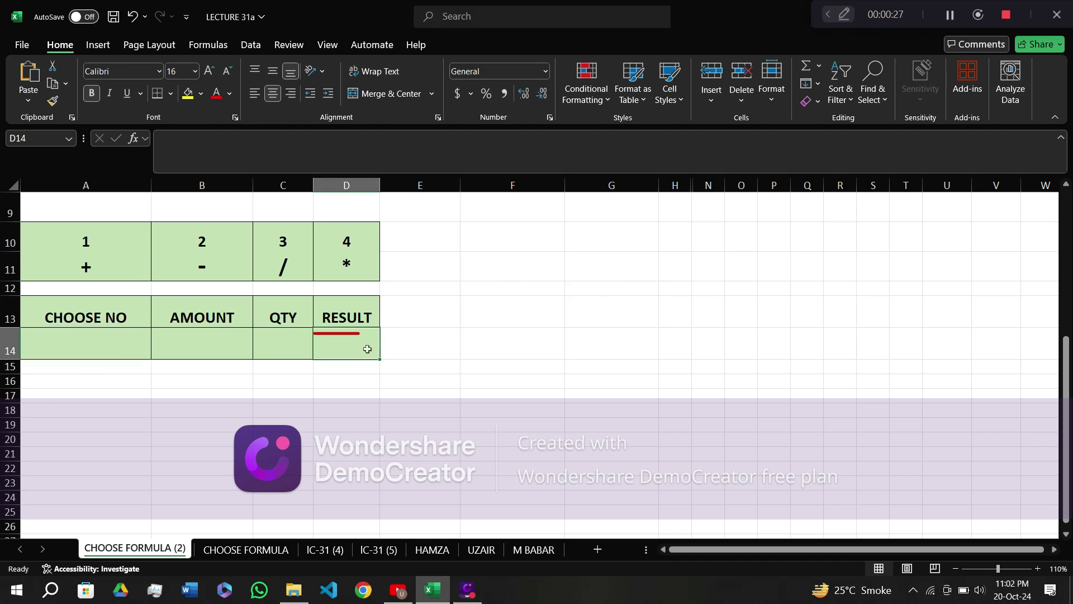
left_click(95, 242)
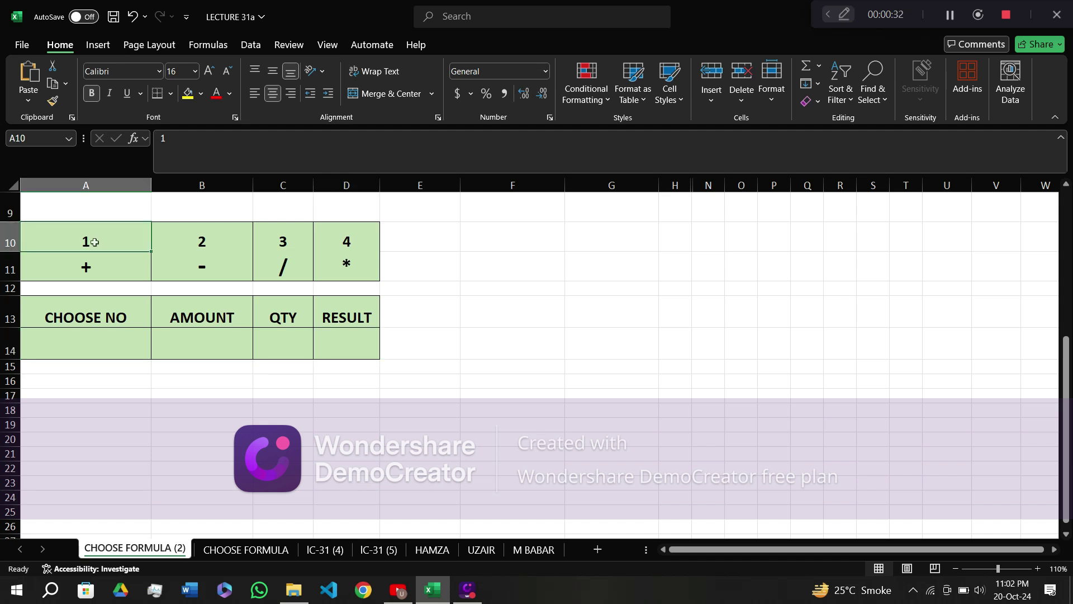
left_click(206, 241)
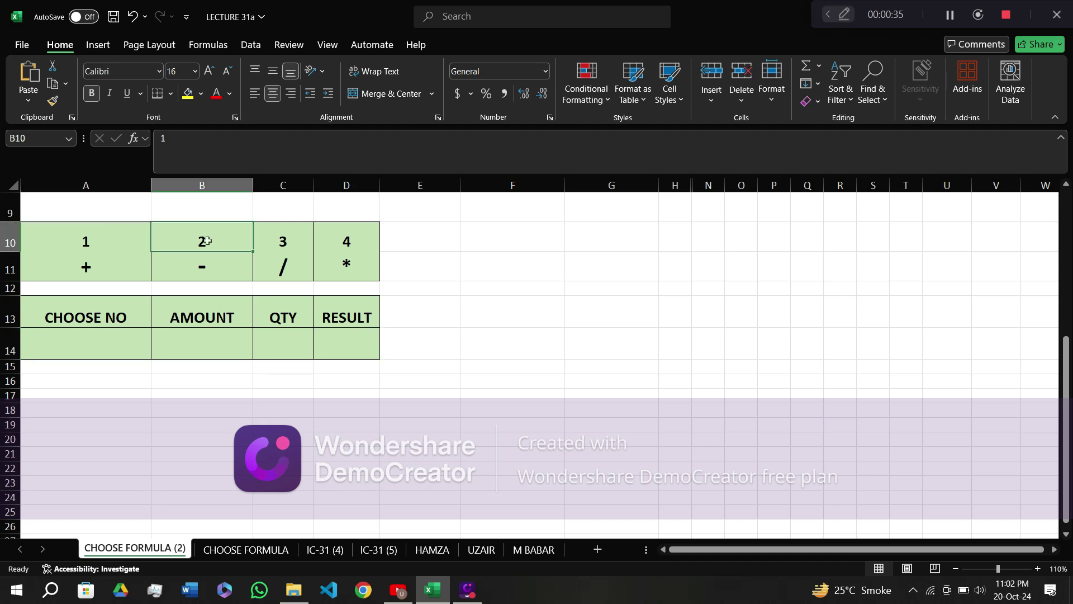
left_click(286, 242)
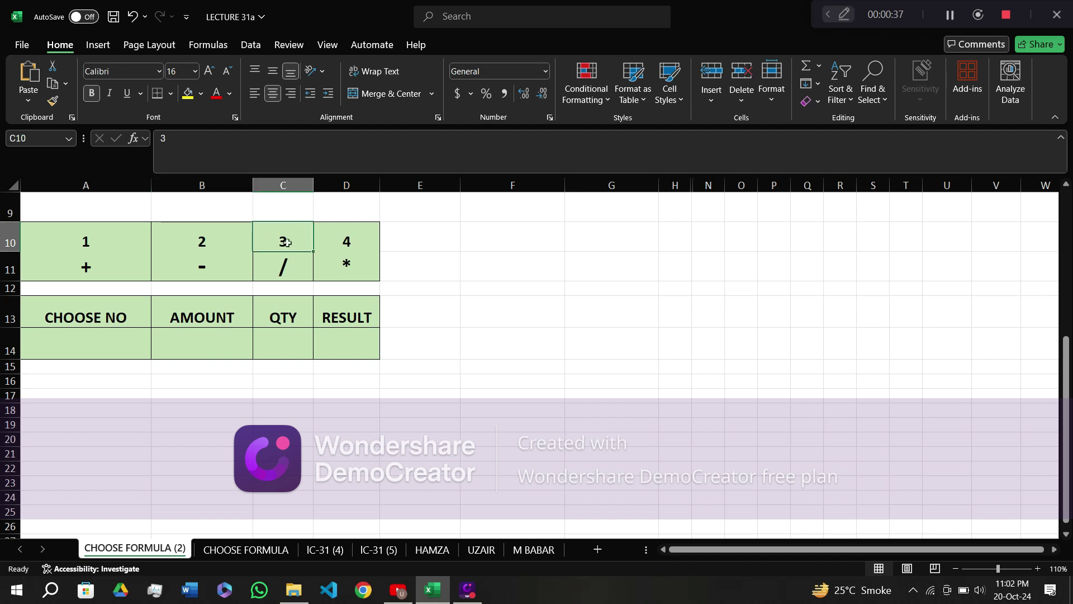
left_click(364, 238)
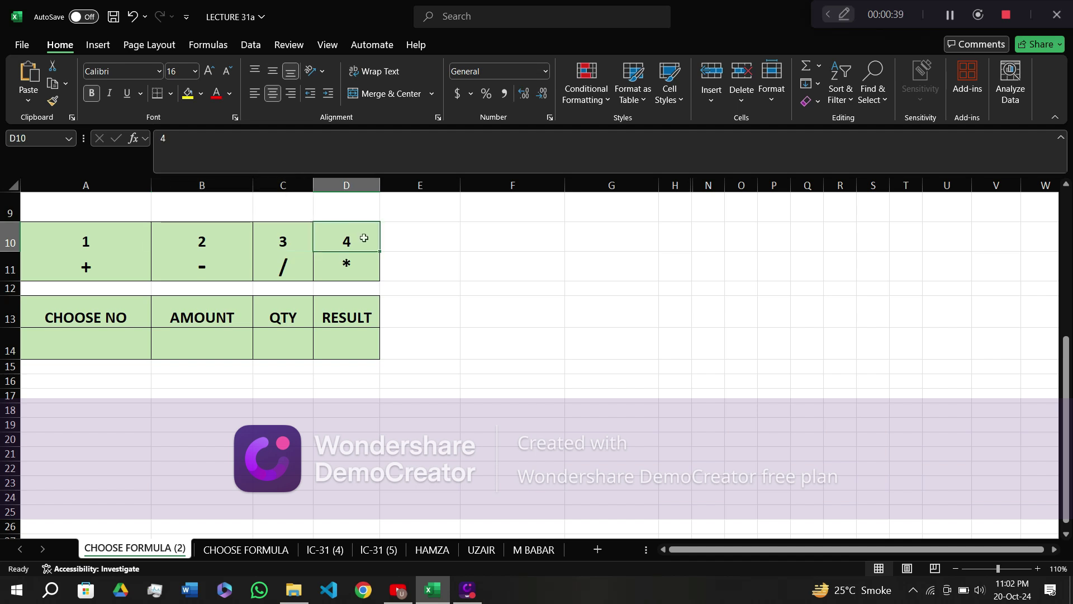
Enter 200 as the amount in B14 and 2 as the quantity in C14.
left_click(209, 335)
type("200")
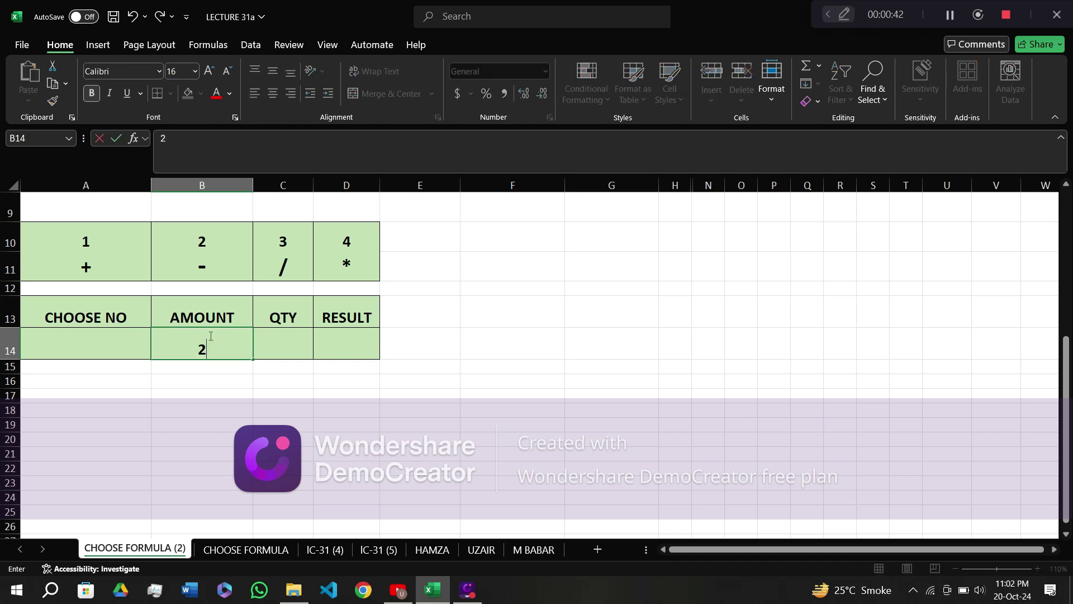
key("Tab")
type("2")
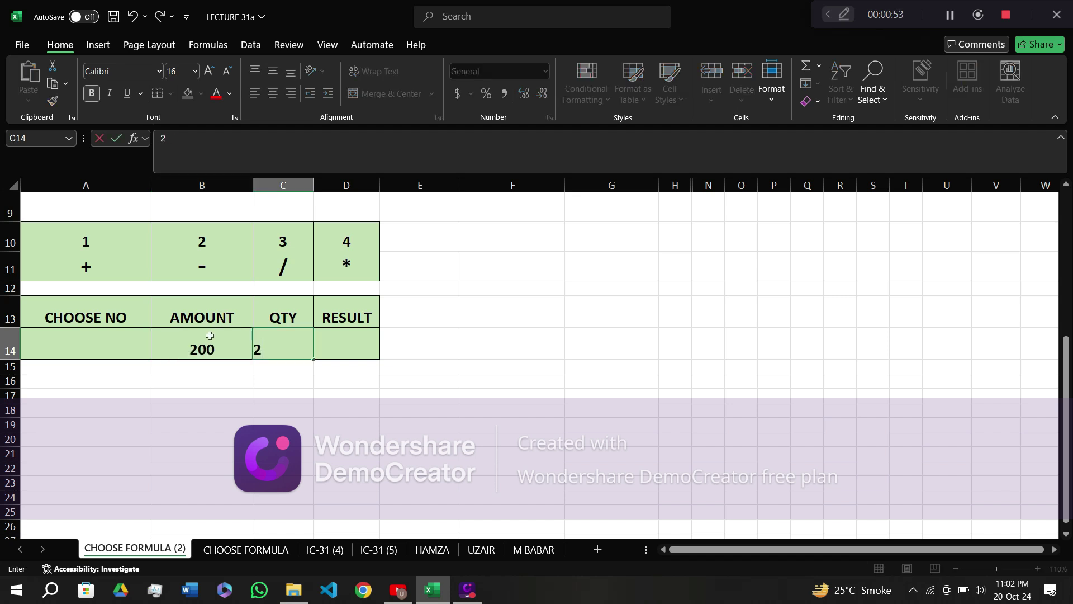
key("Return")
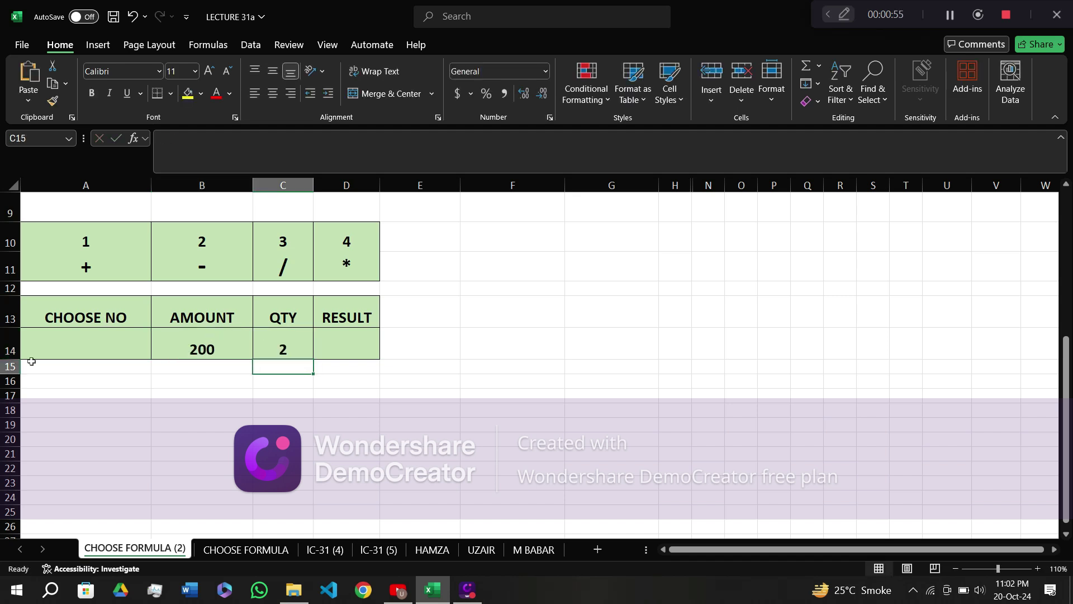
left_click(93, 349)
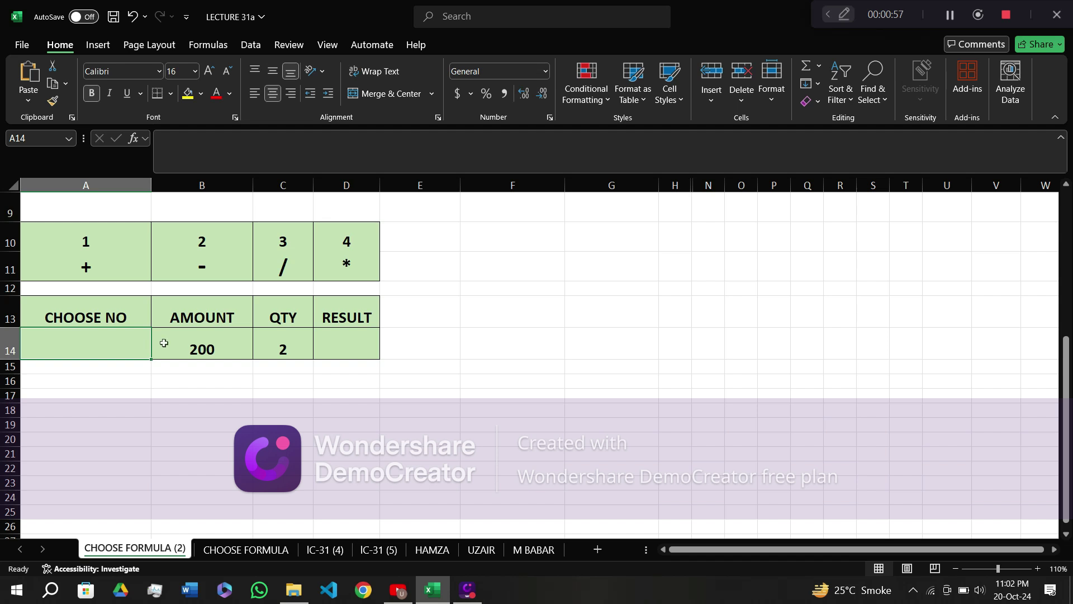
left_click(348, 351)
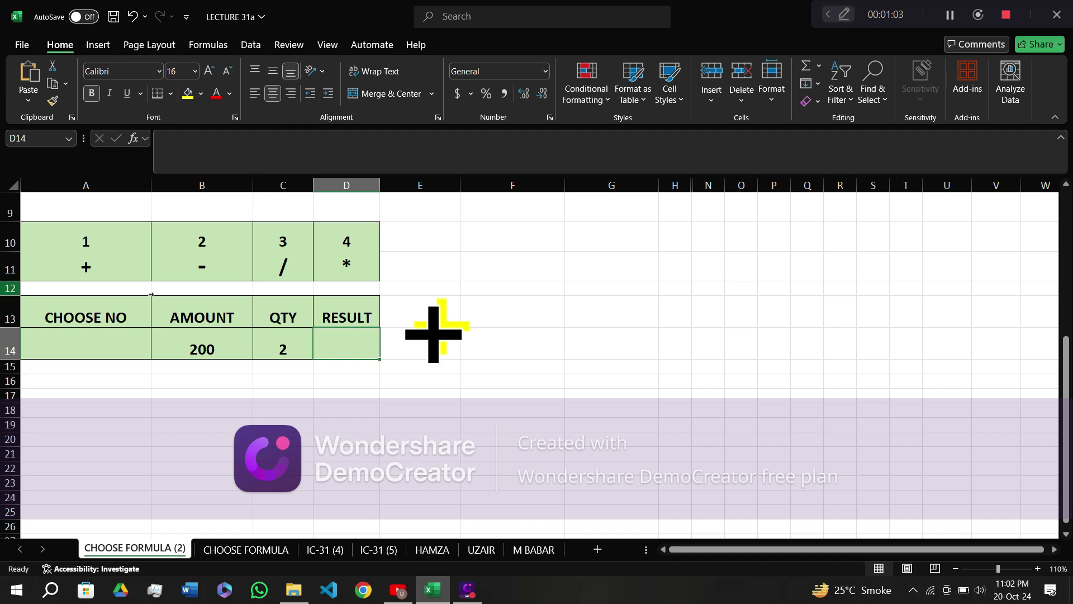
left_click(98, 352)
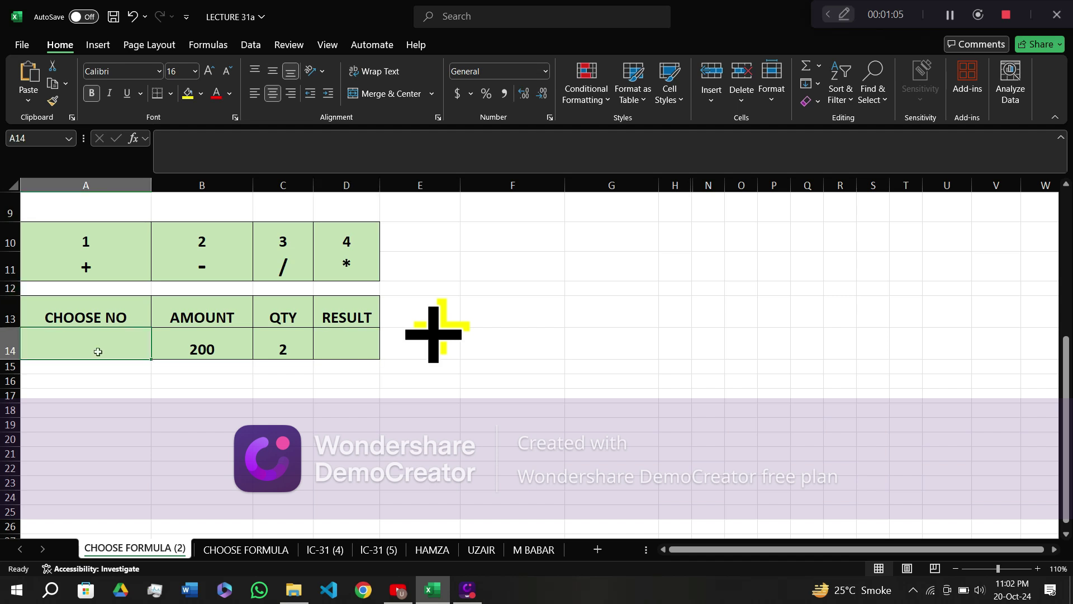
Start a CHOOSE formula in the result cell D14 with A14 as the index number.
left_click(353, 341)
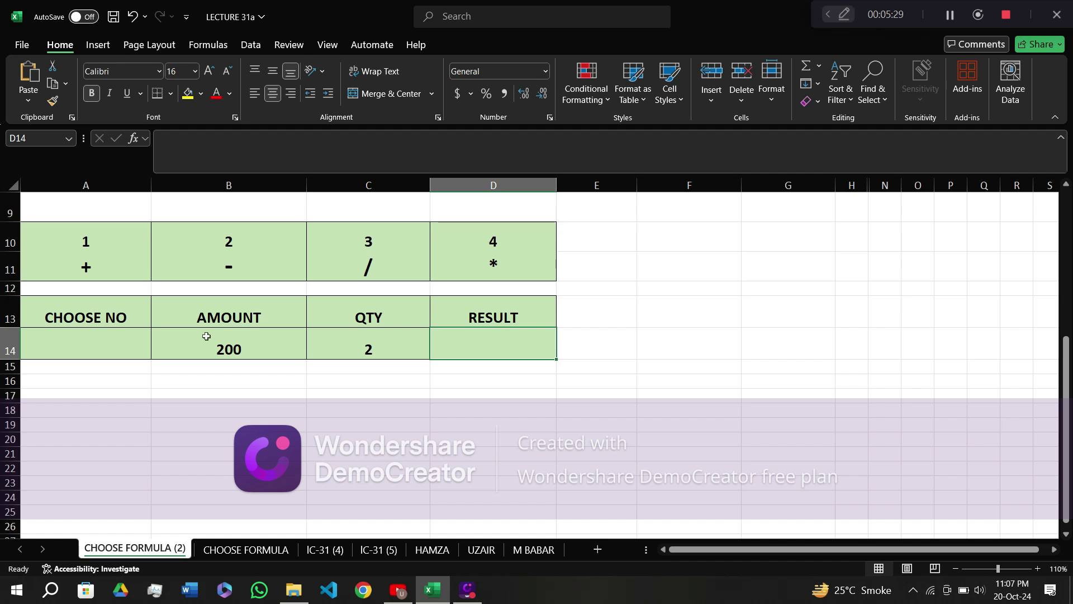
type("=")
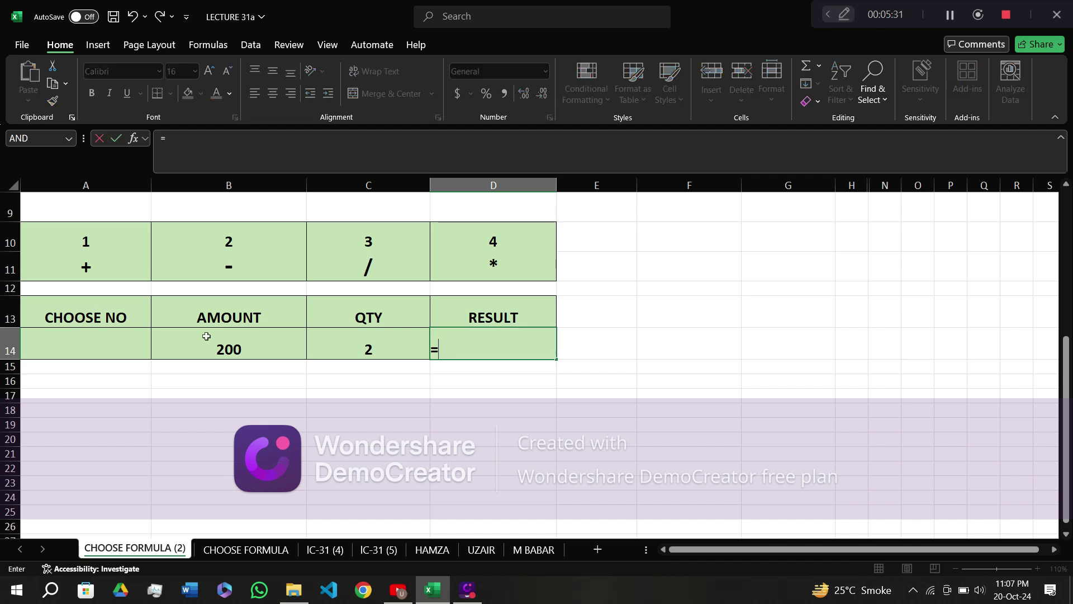
type("choose")
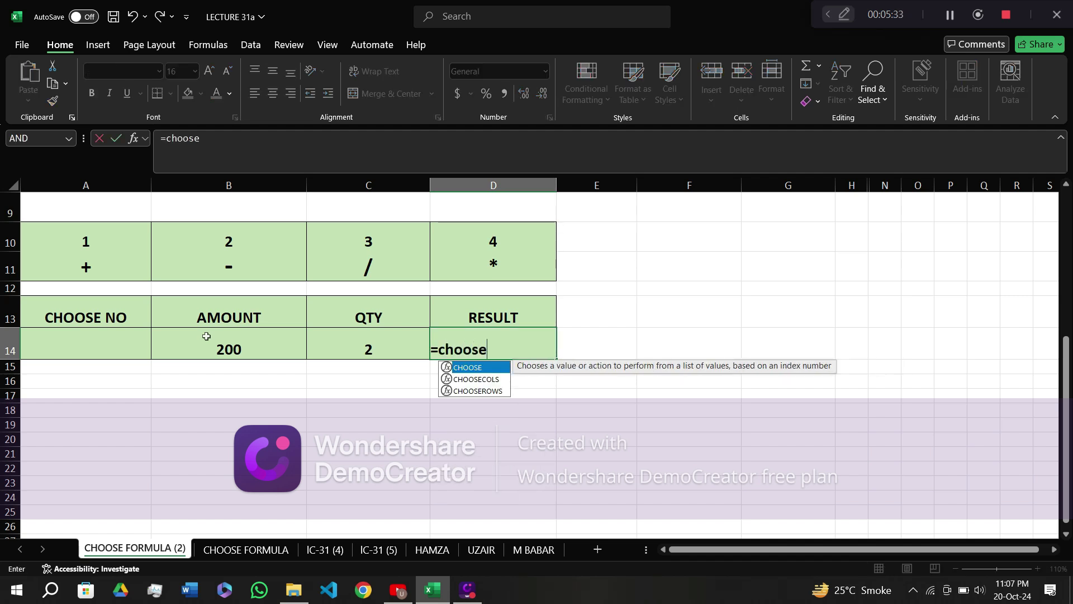
type("(")
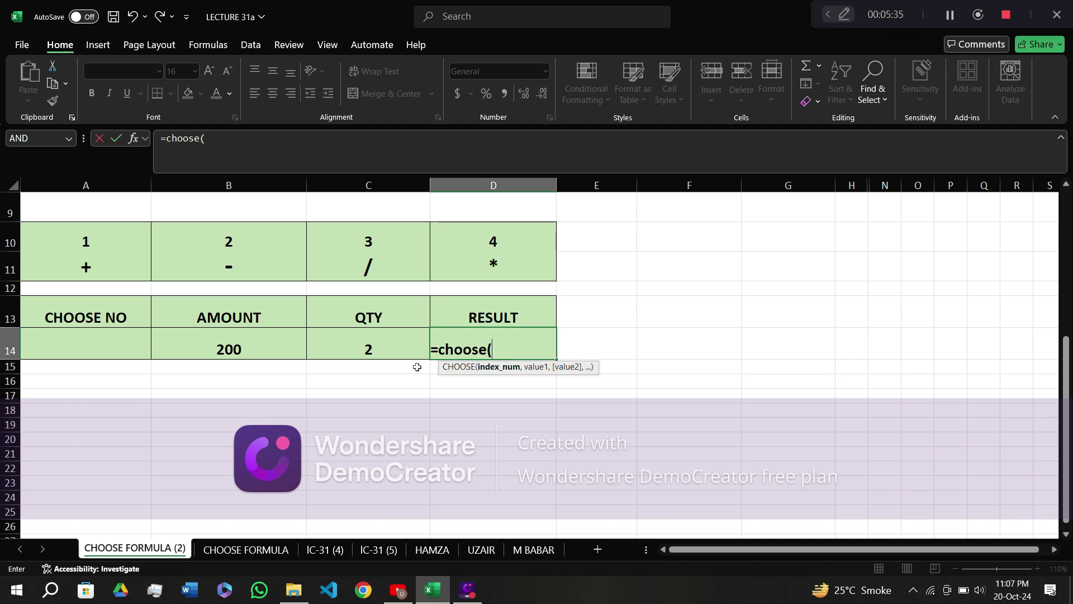
left_click(81, 344)
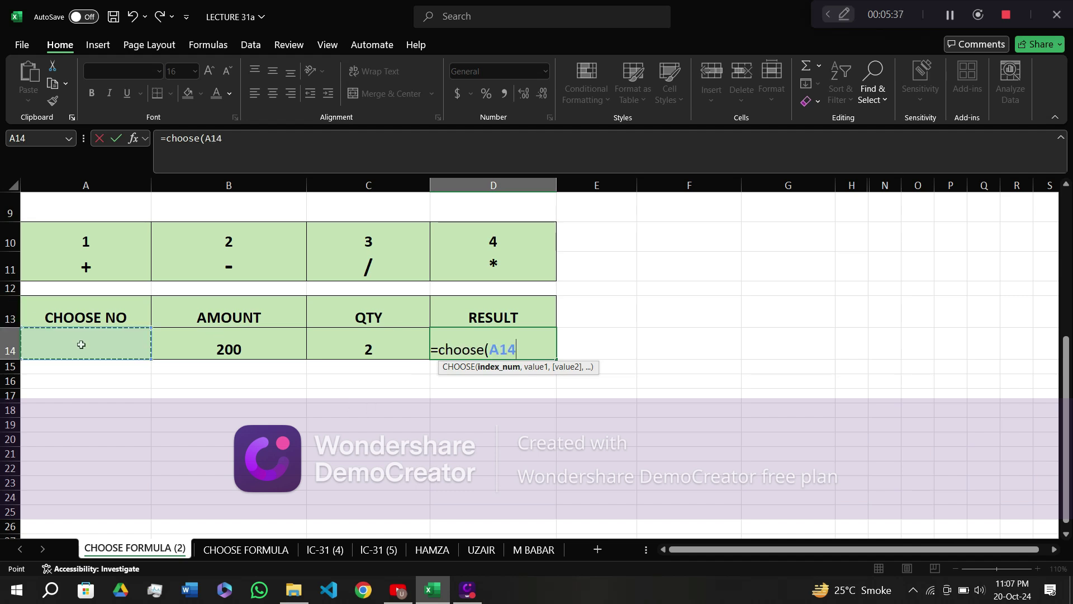
type(",")
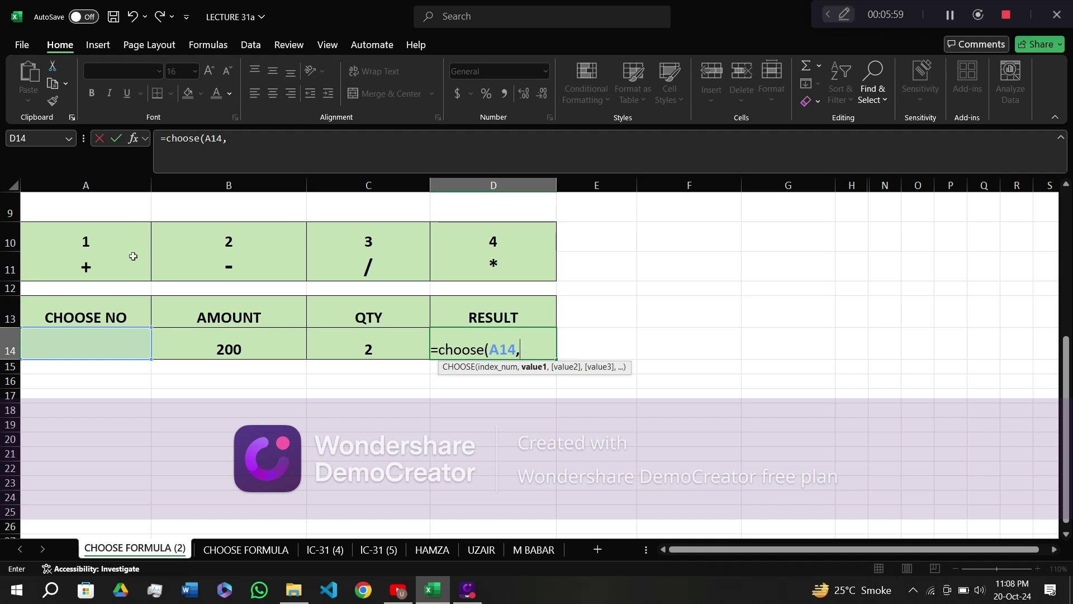
Add B14+C14 and B14-C14 as the first and second values of the CHOOSE formula.
left_click(217, 348)
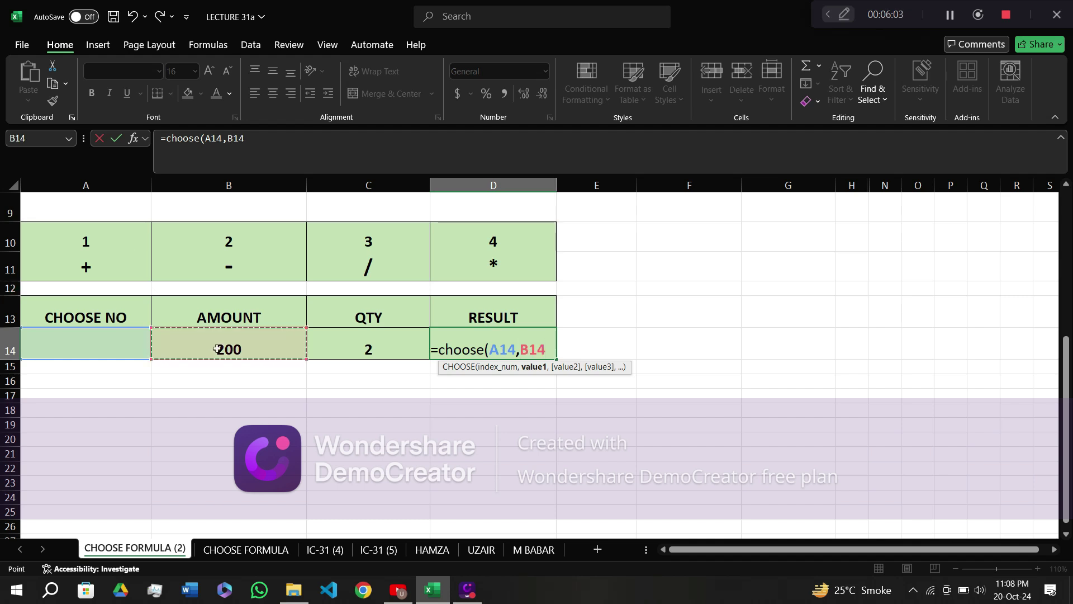
type("+")
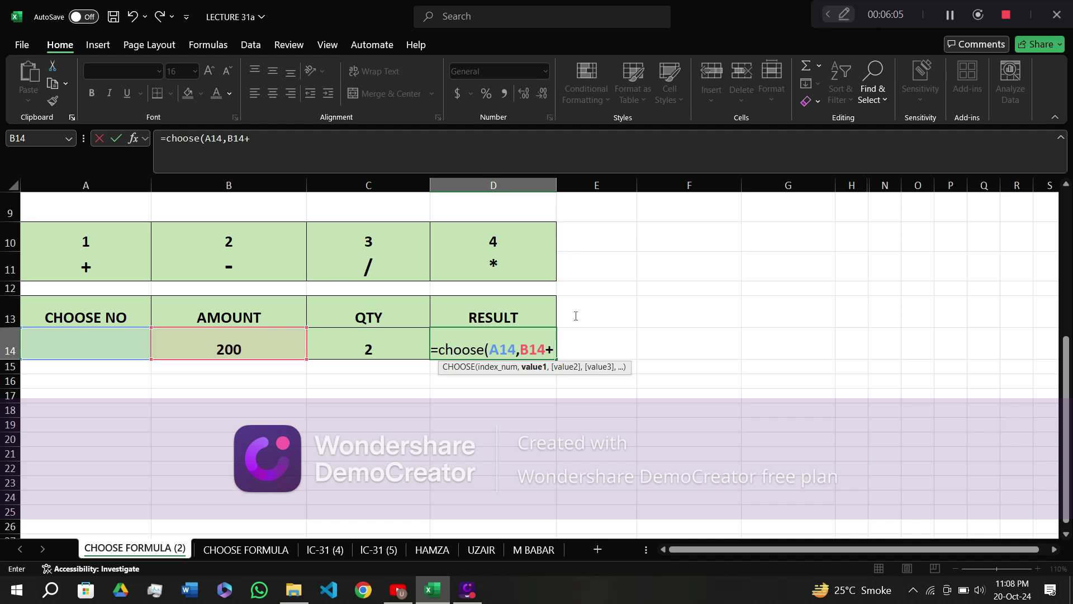
left_click(371, 344)
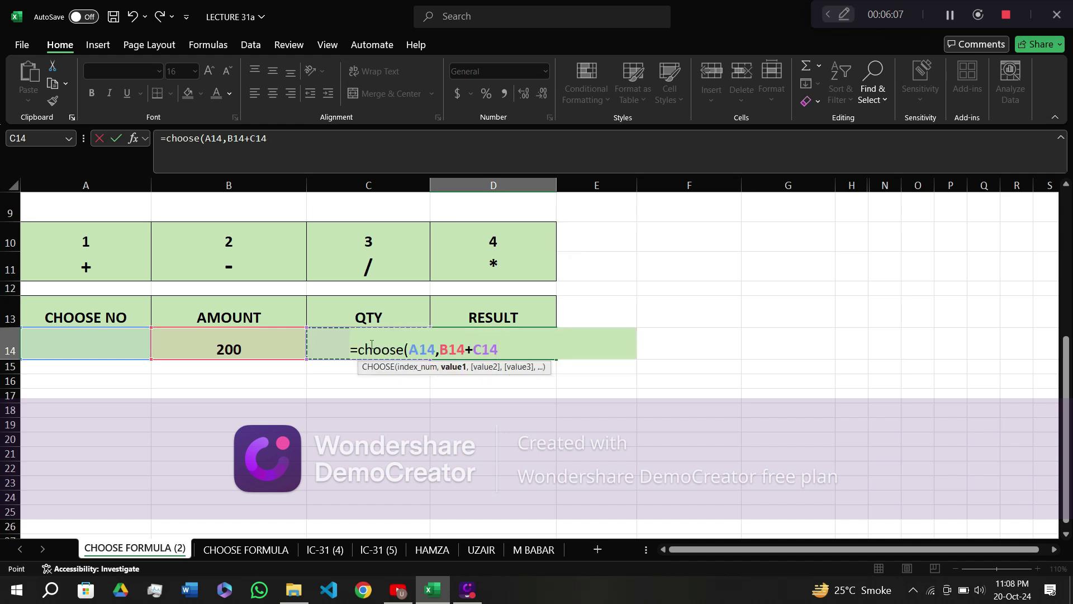
type(",")
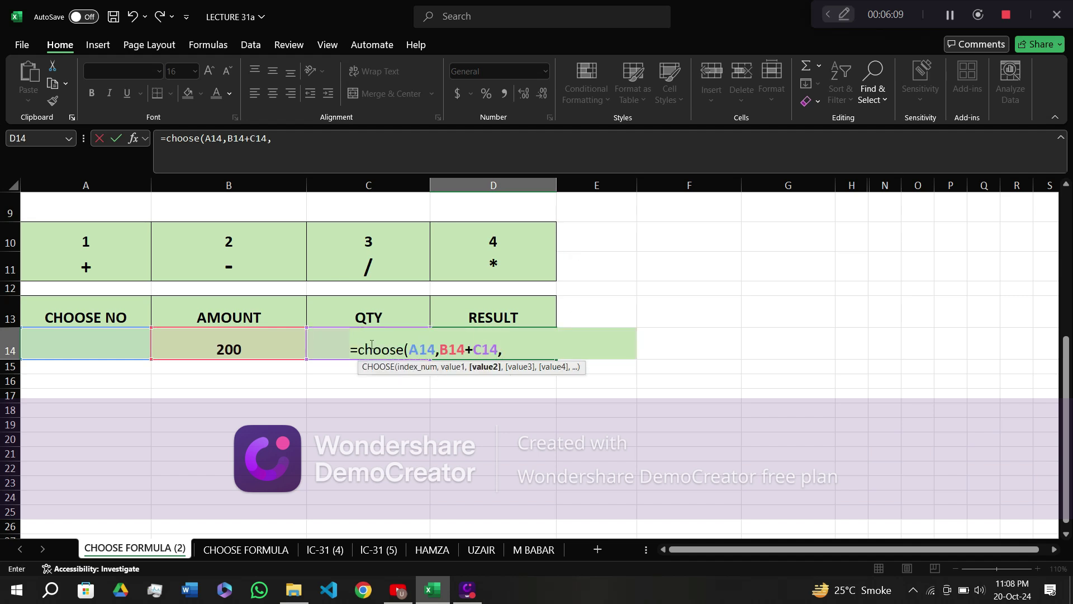
left_click(223, 347)
type("-")
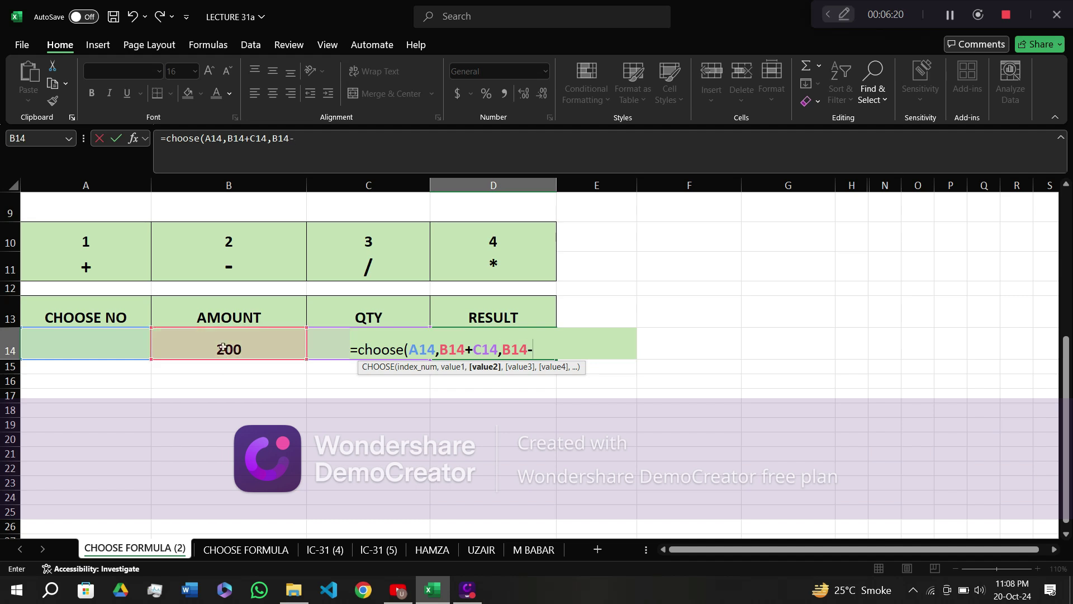
left_click(332, 344)
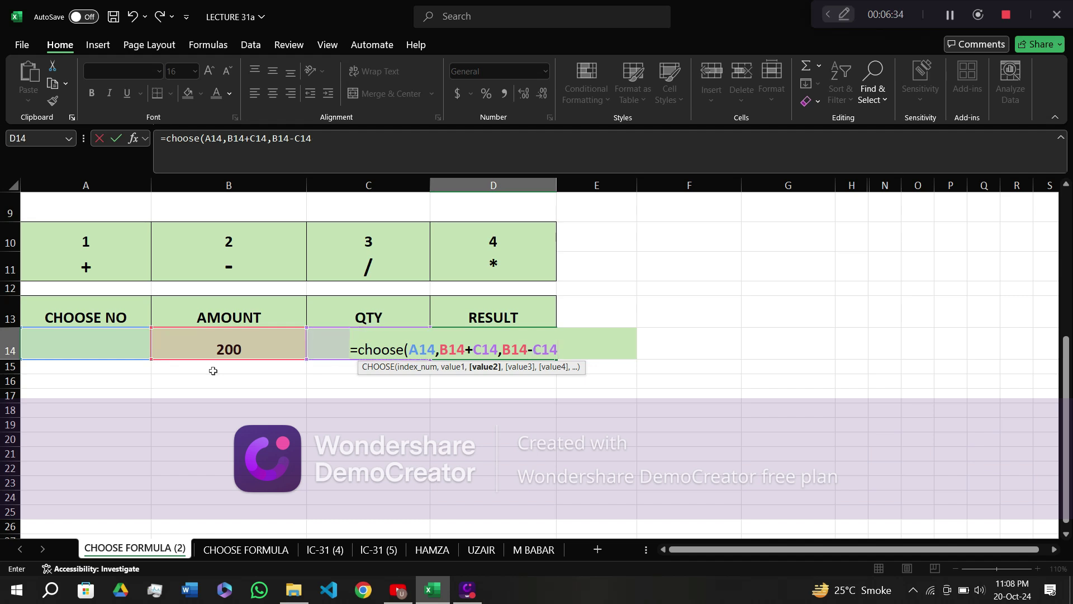
type(",")
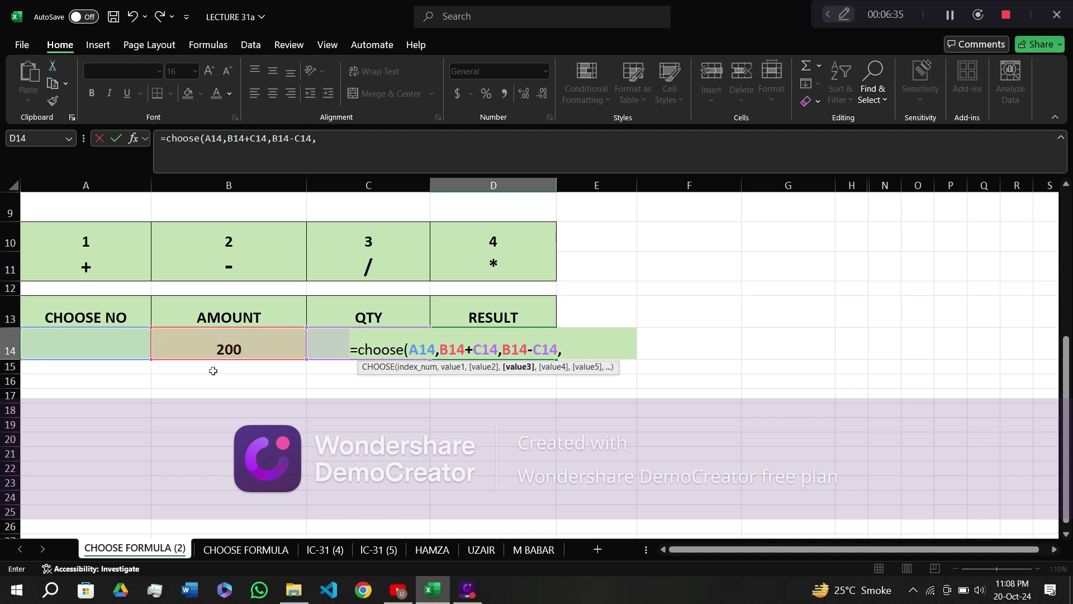
Add B14/C14 and B14*C14 as the third and fourth values, then close and commit the CHOOSE formula.
left_click(215, 340)
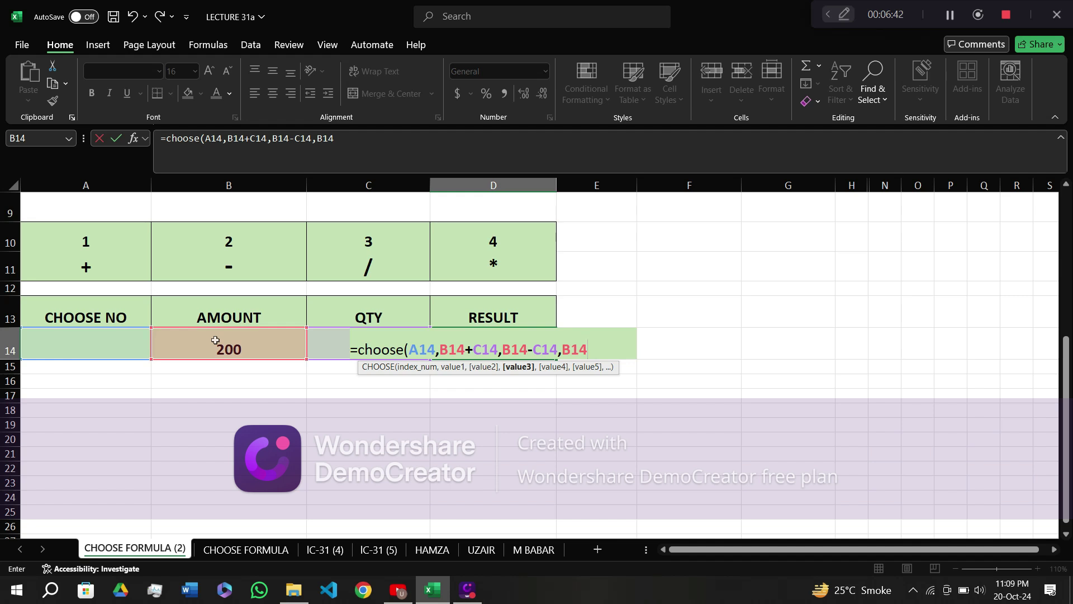
type("/")
left_click(342, 340)
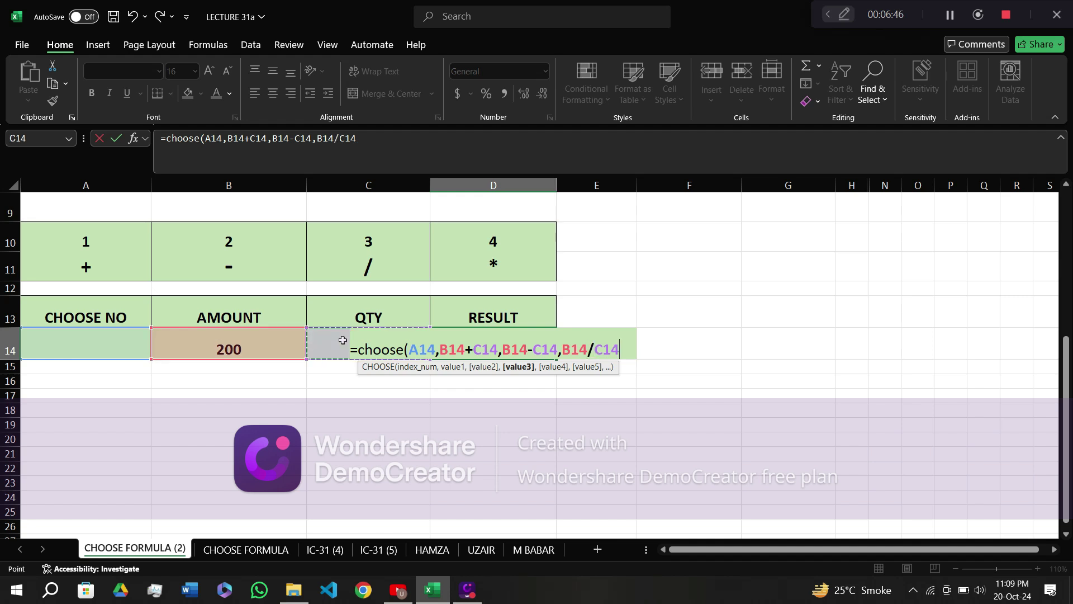
type(",")
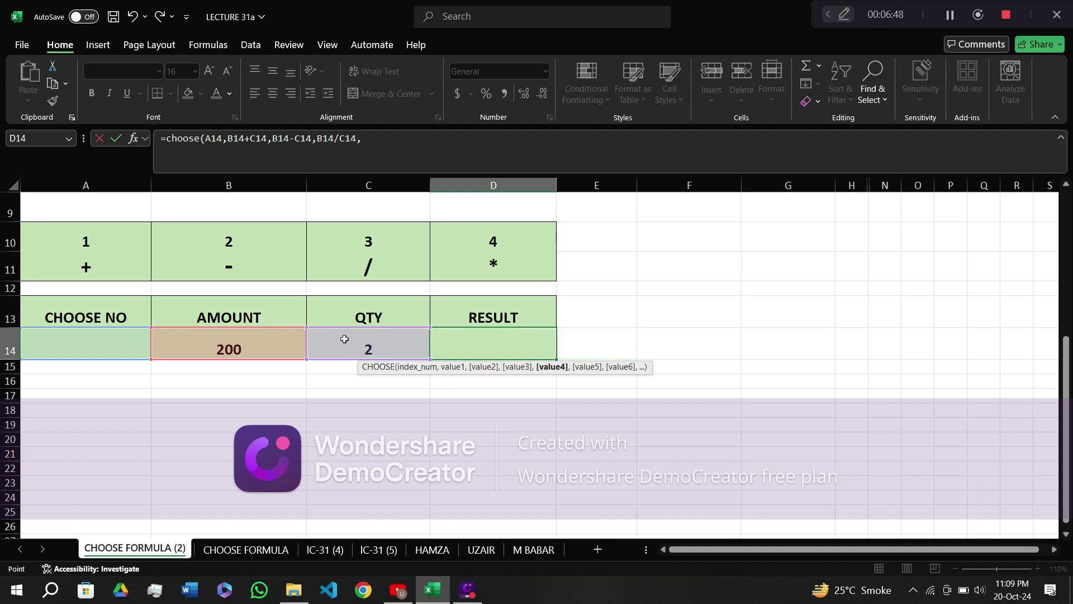
left_click(203, 343)
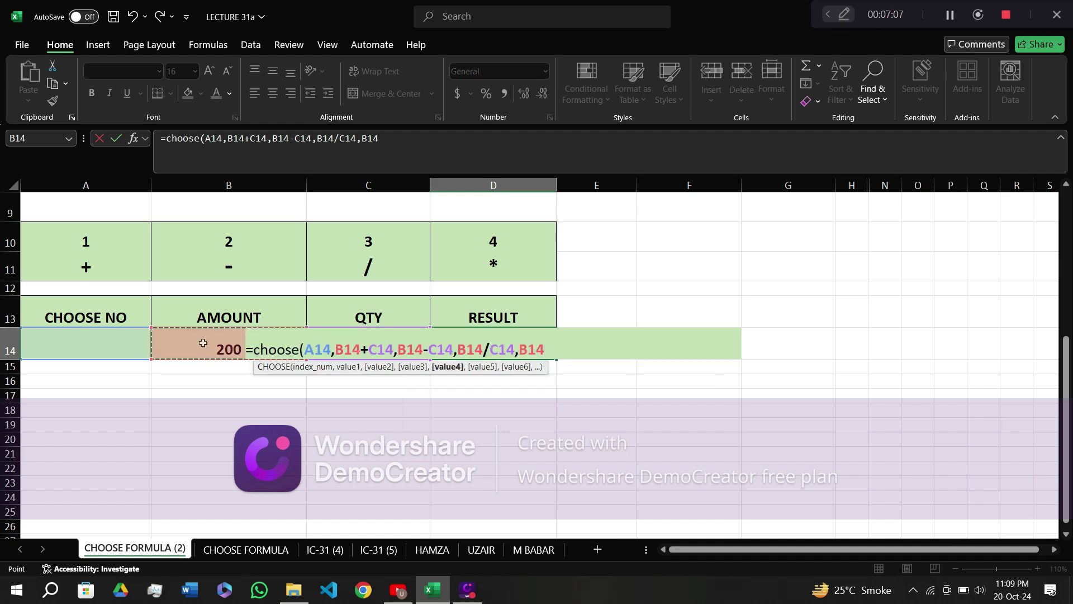
type("*")
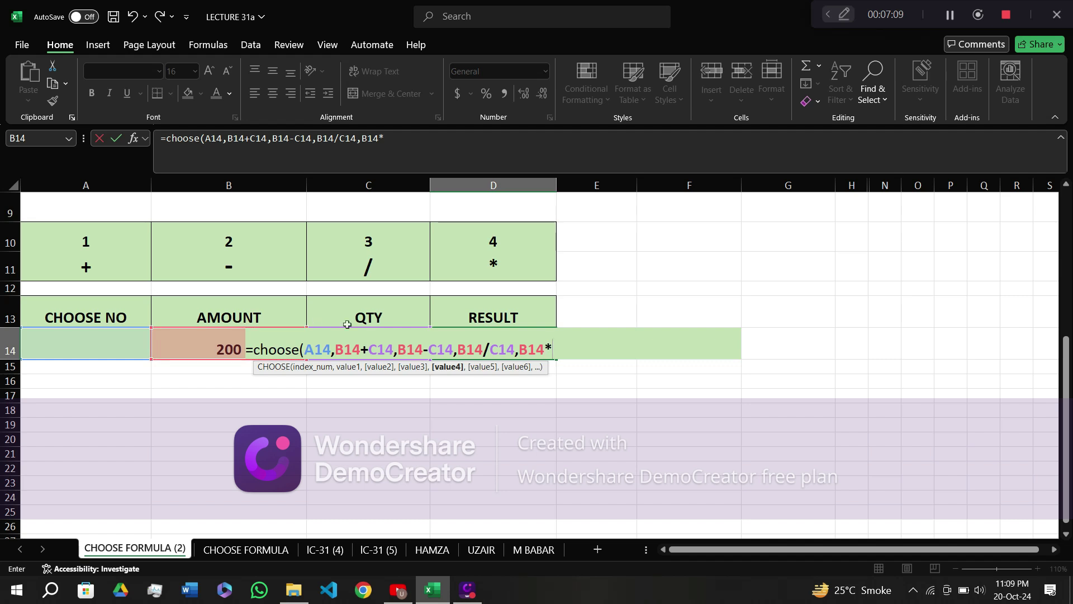
left_click(374, 330)
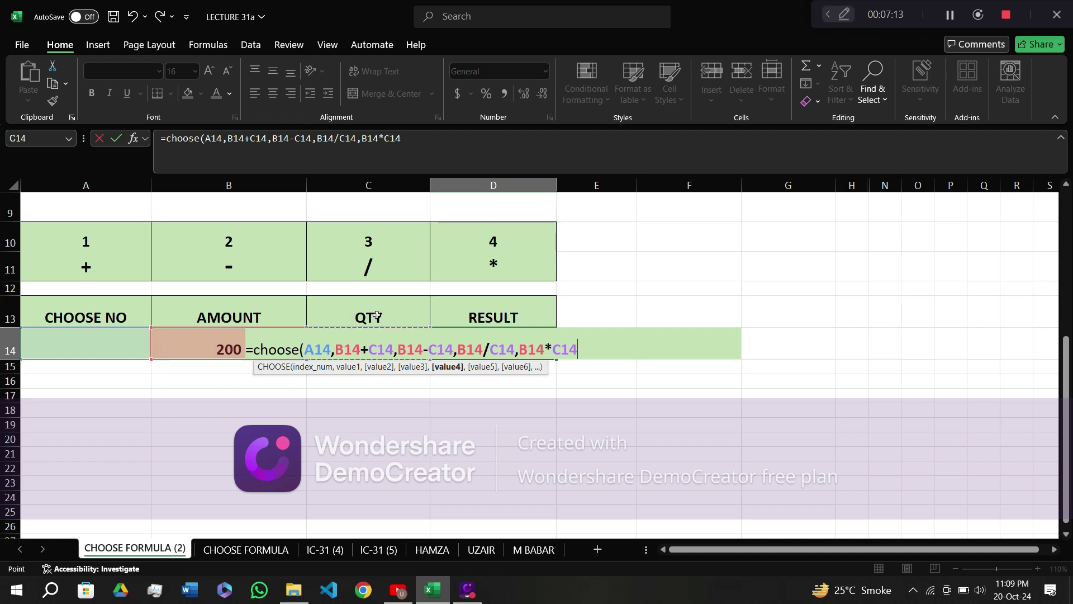
type(")")
key("Return")
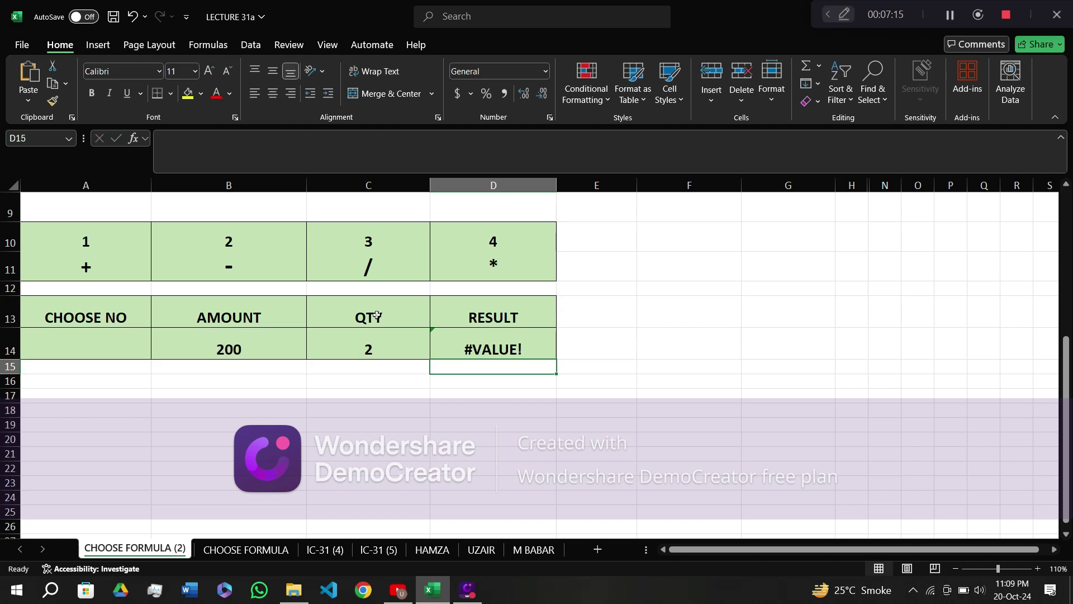
Enter 1 as the choose number in A14 and check the result cell D14.
left_click(82, 340)
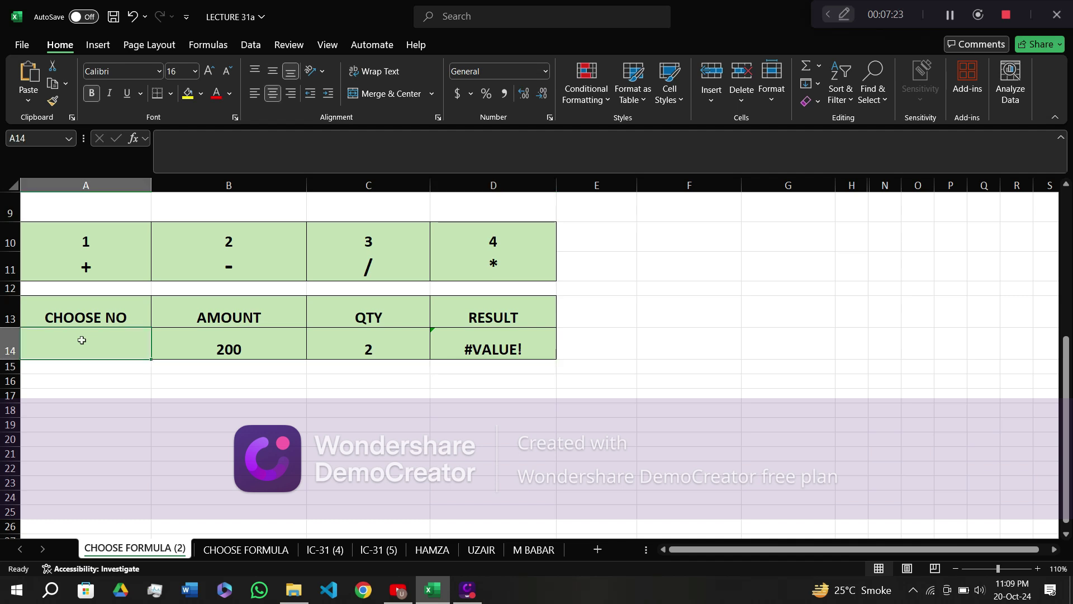
type("1")
key("Return")
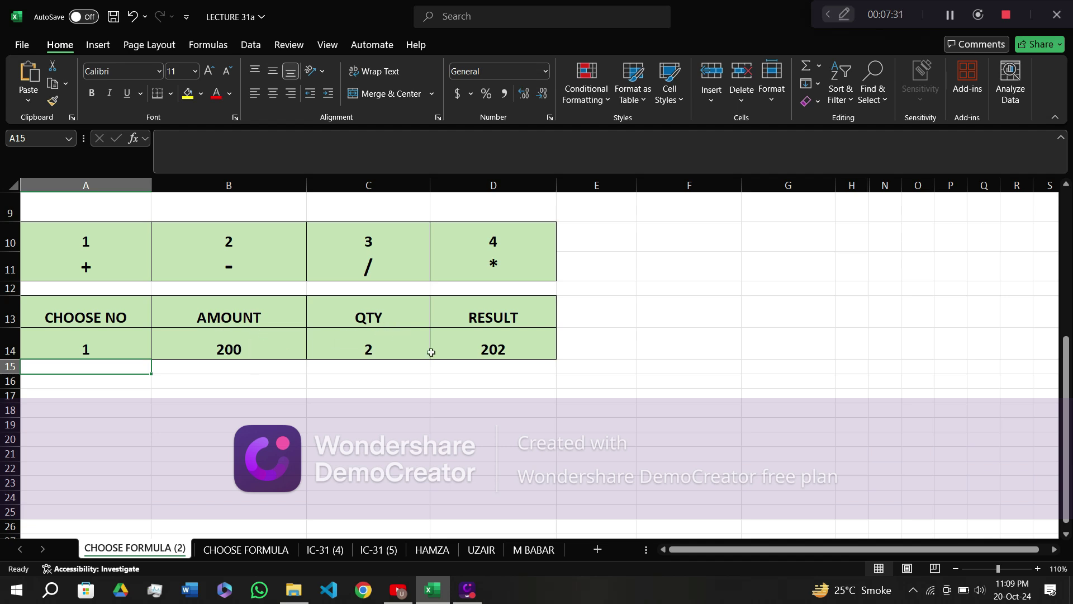
left_click(494, 351)
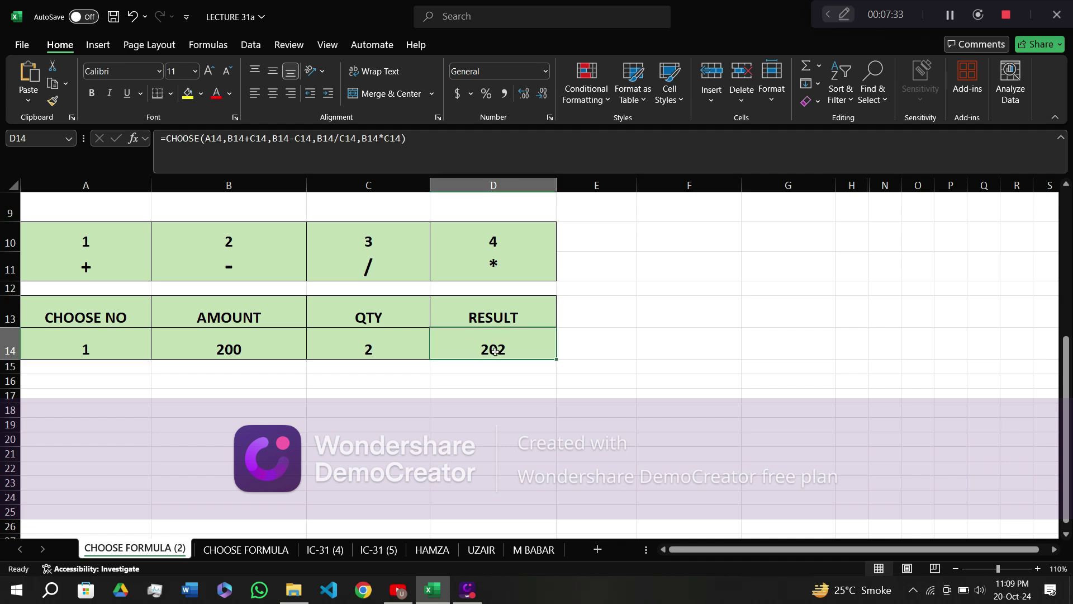
Test the CHOOSE formula by entering 2, 3 and 4 in turn as the choose number in A14.
left_click(94, 344)
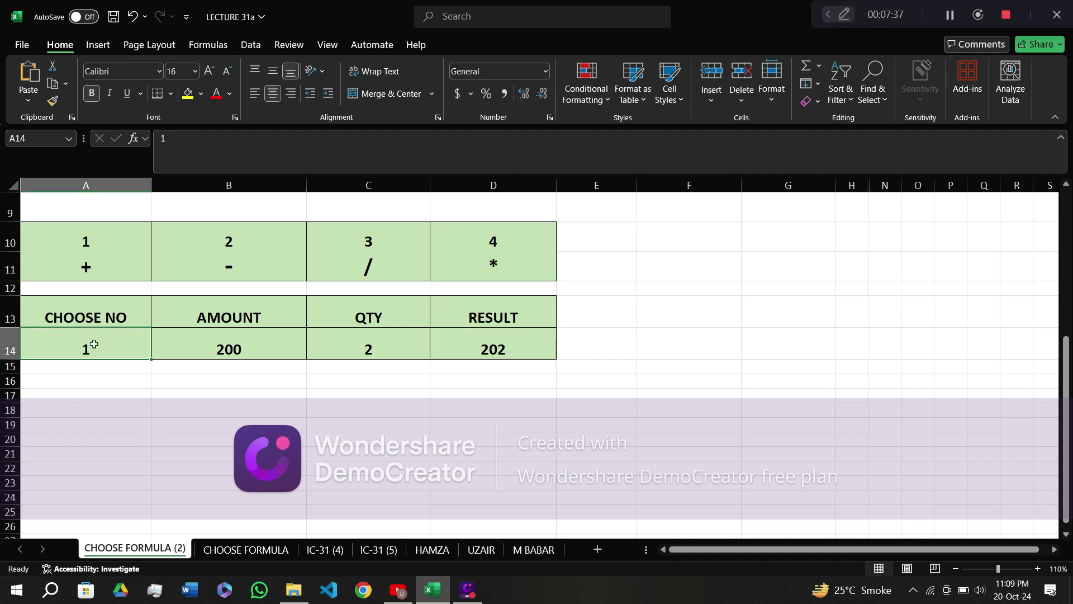
type("2")
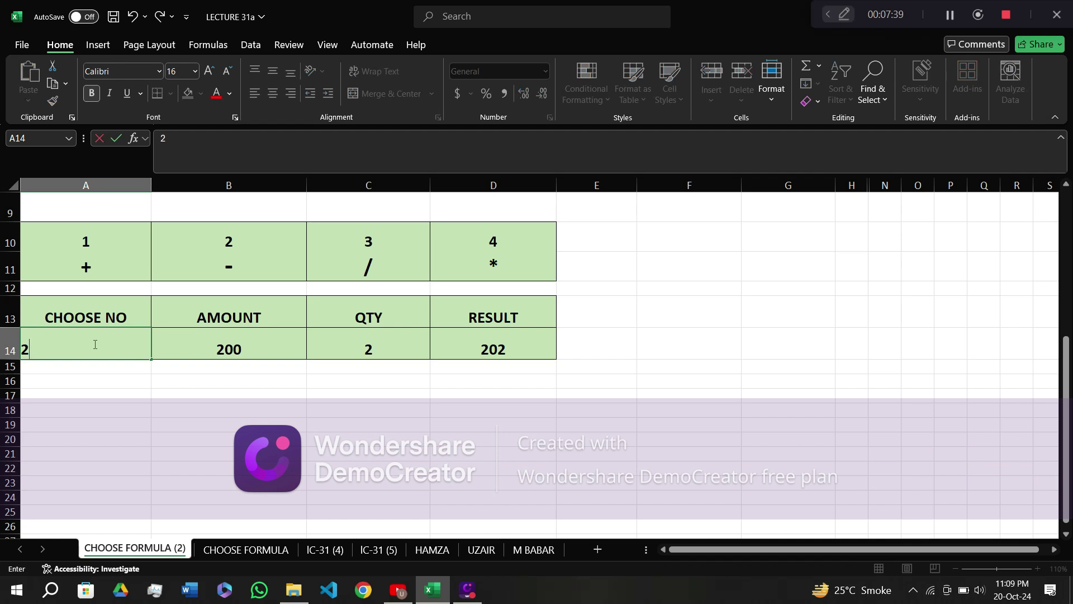
key("Return")
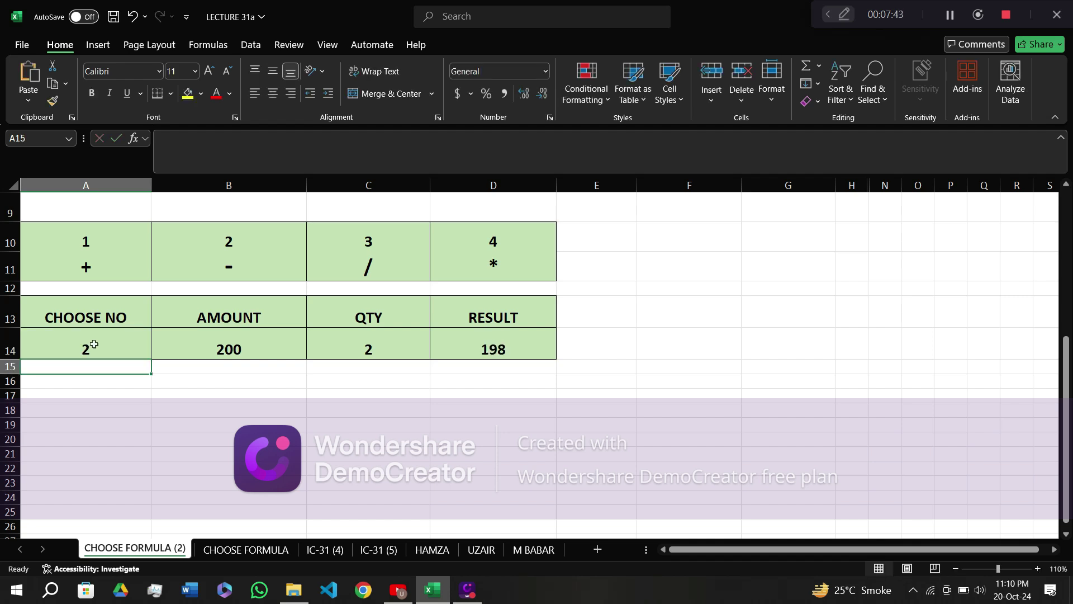
left_click(102, 334)
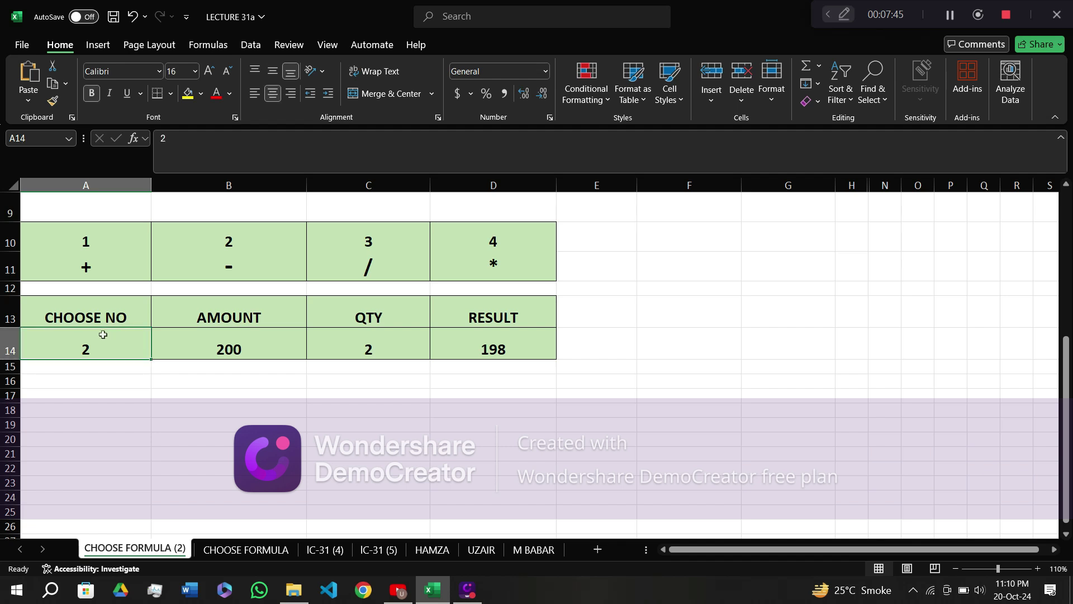
type("3")
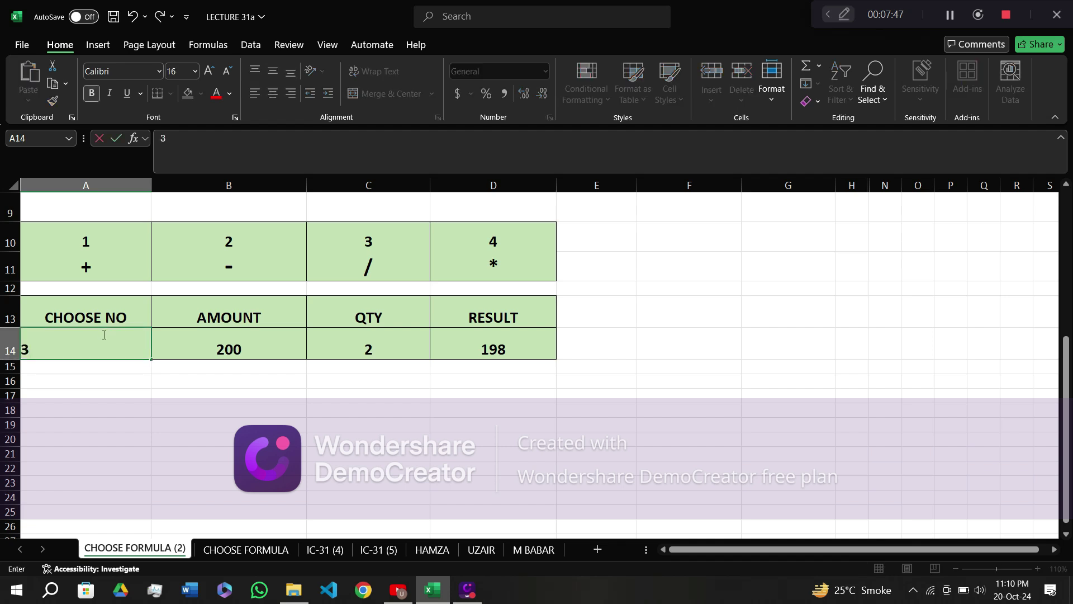
key("Return")
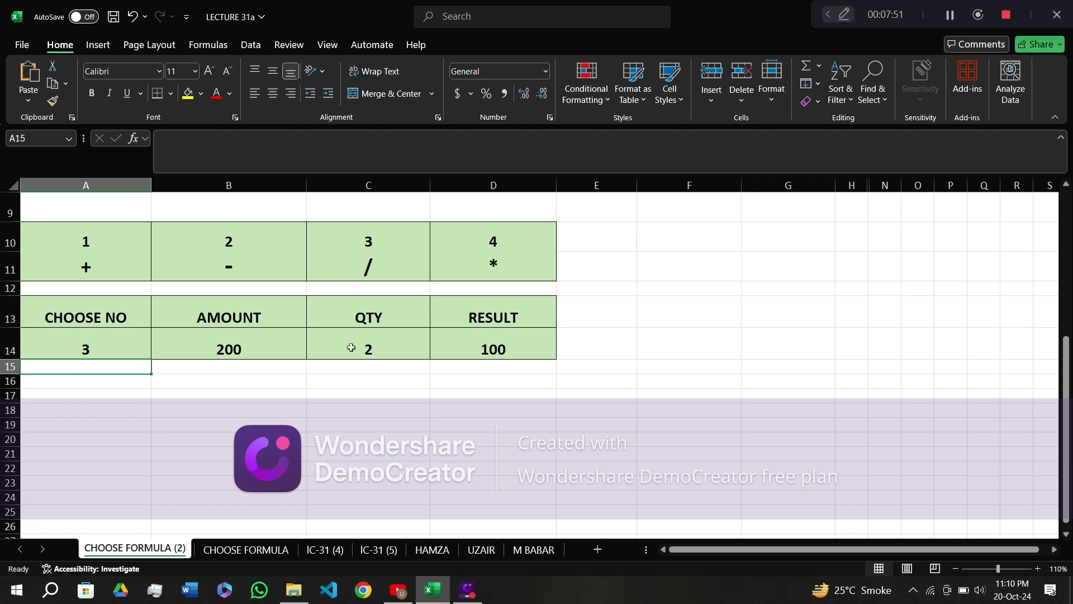
left_click(101, 346)
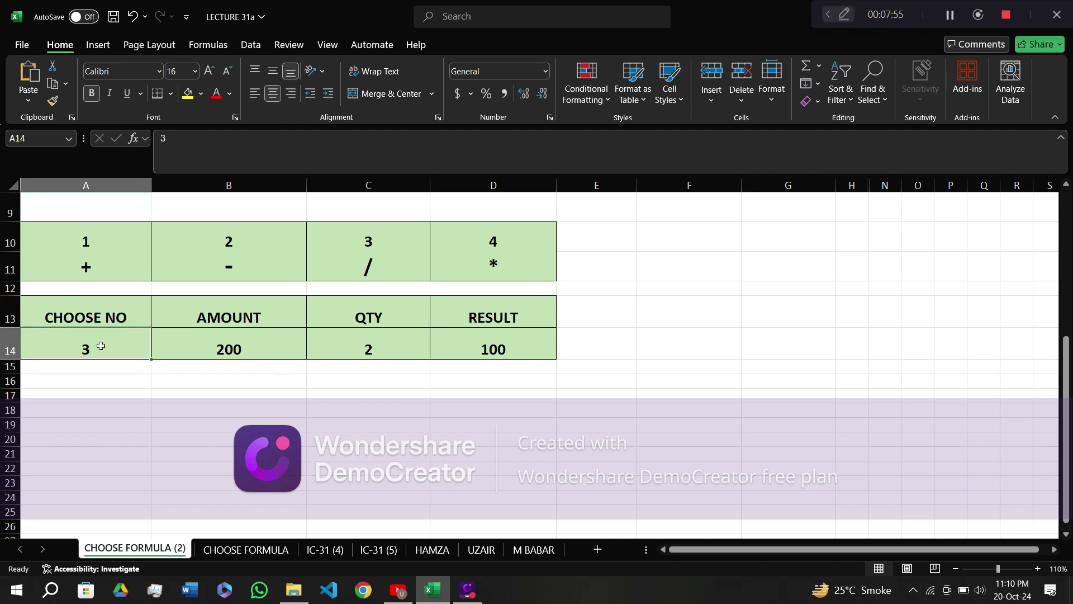
type("4")
key("Return")
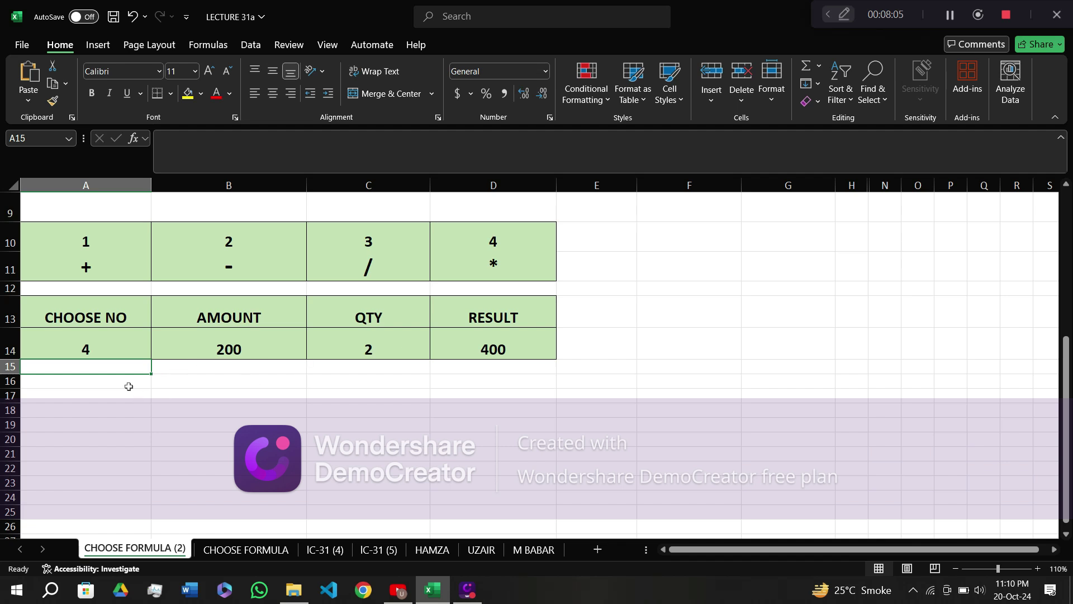
left_click(105, 343)
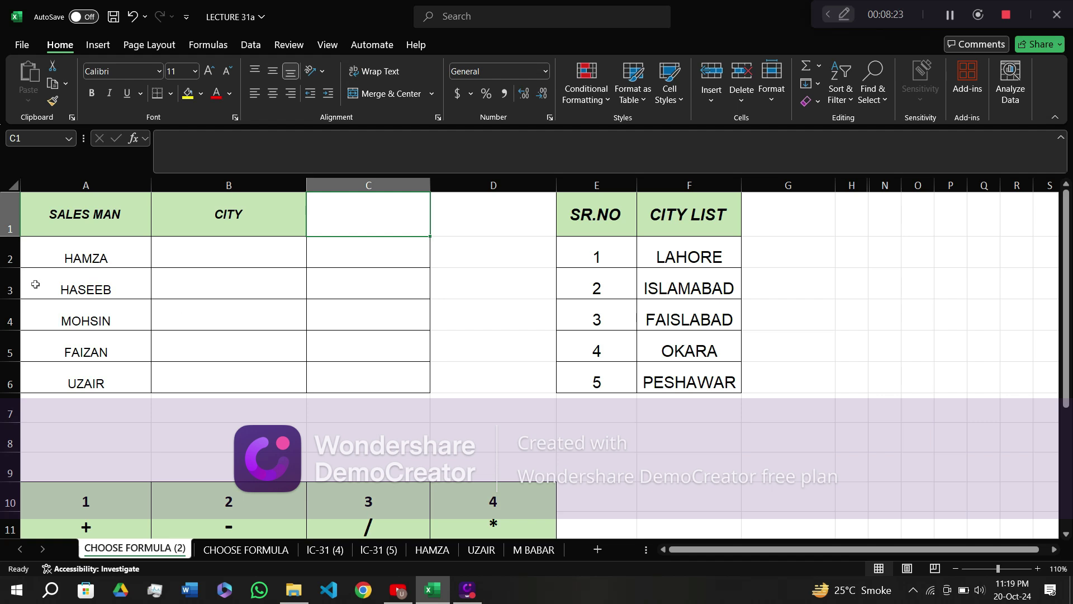
left_click(94, 254)
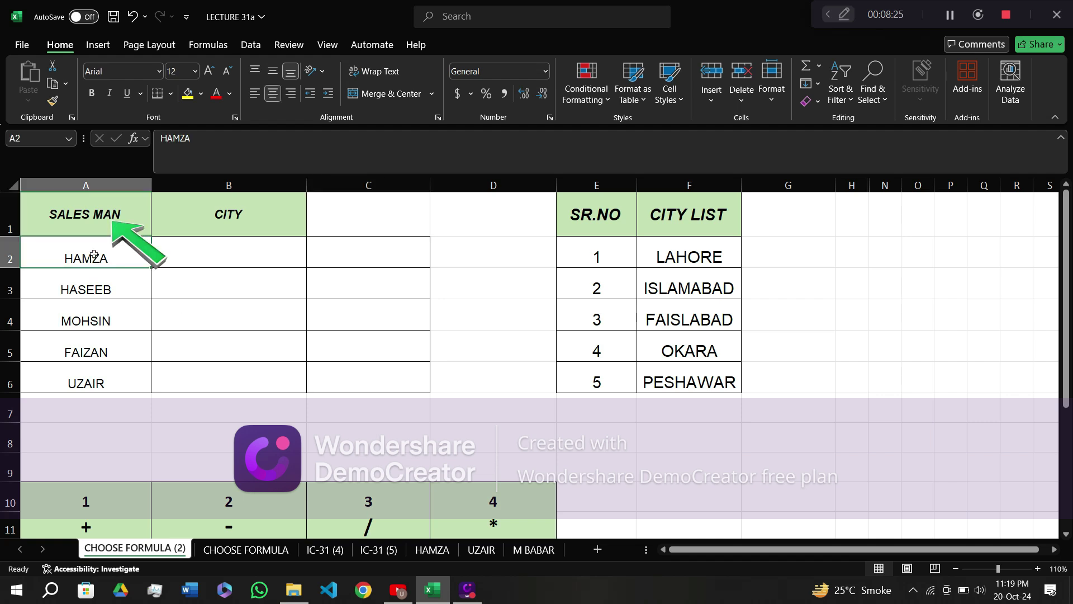
left_click(703, 244)
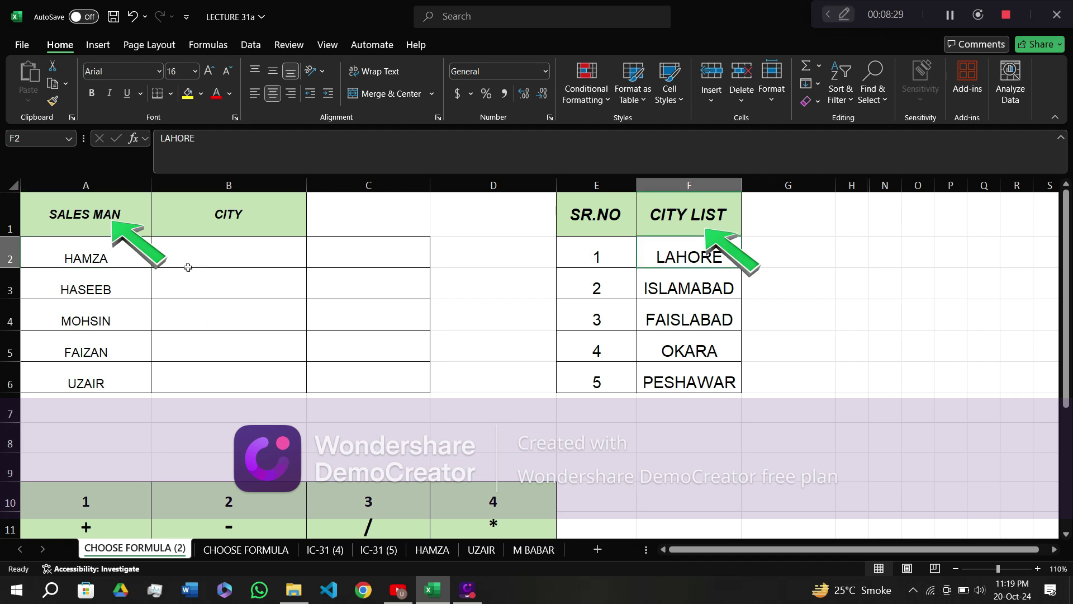
left_click(209, 257)
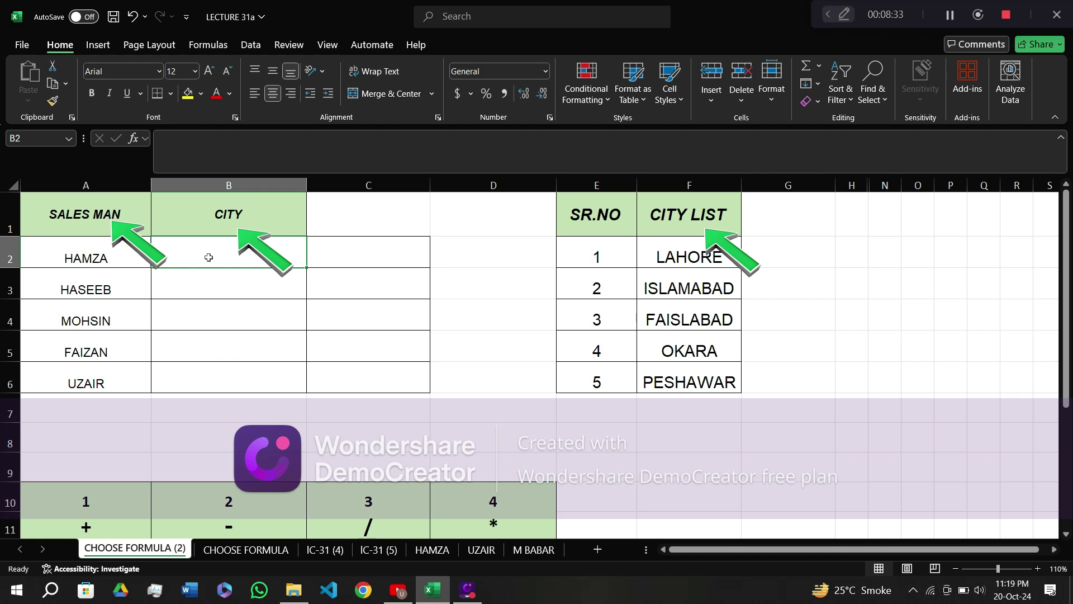
left_click(350, 249)
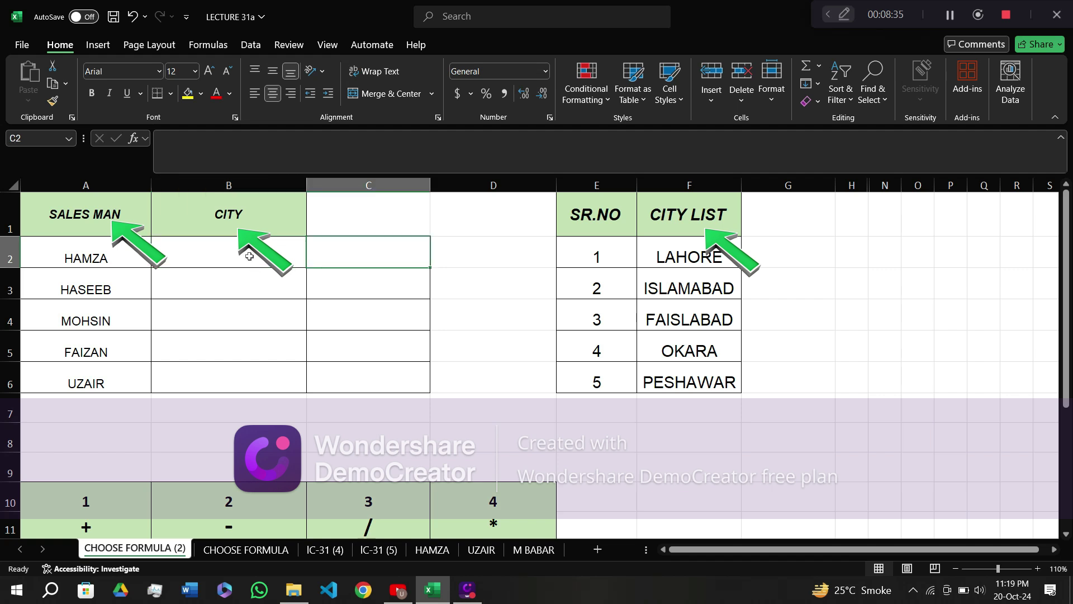
Start a CHOOSE formula in city cell B2 with the empty cell C2 as the index number.
left_click(210, 261)
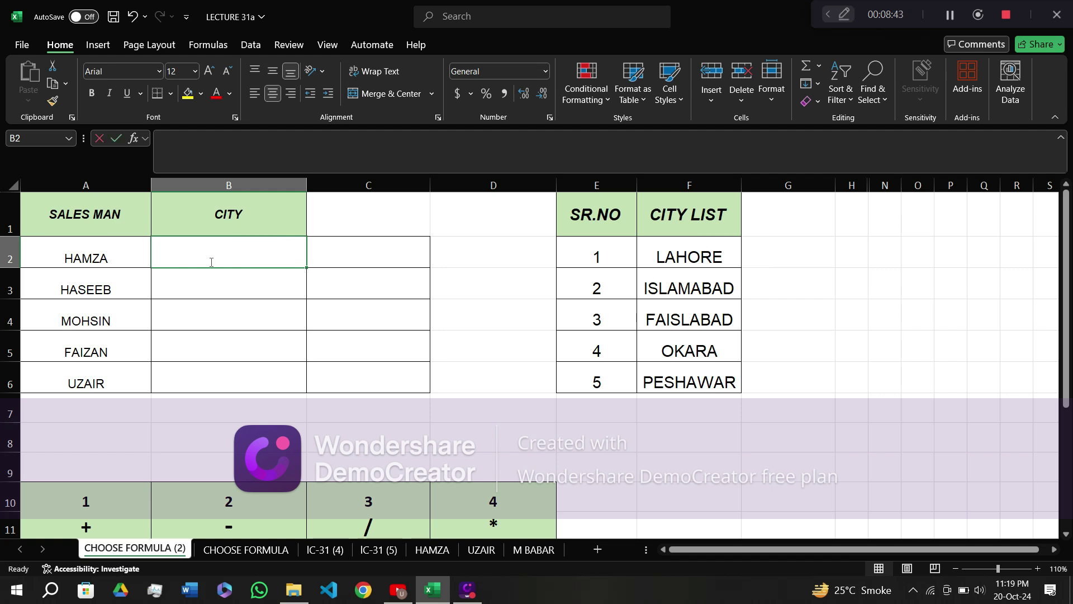
type("=c")
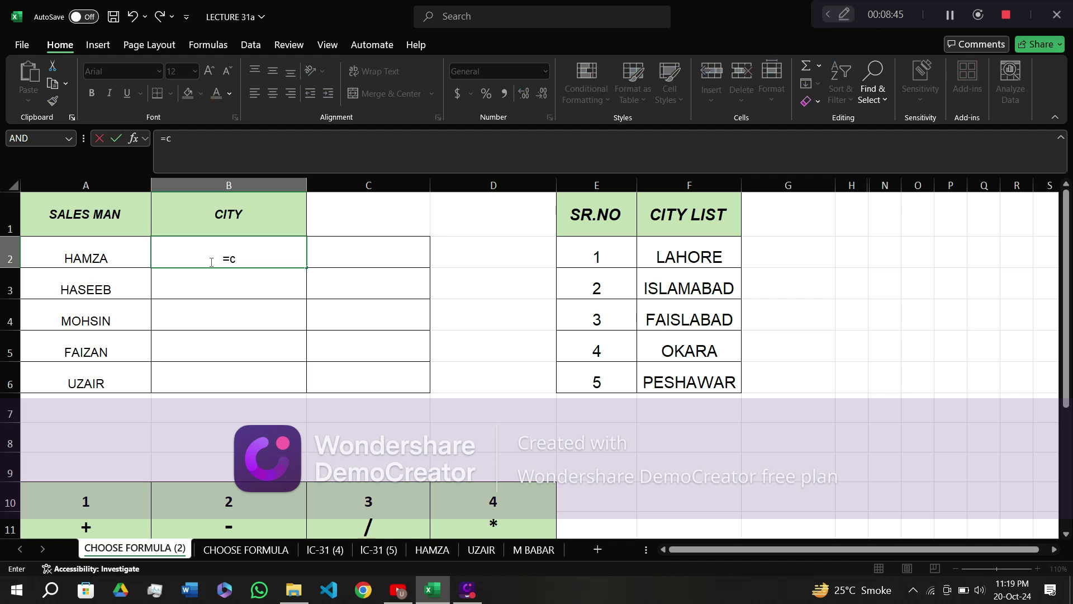
type("hoose")
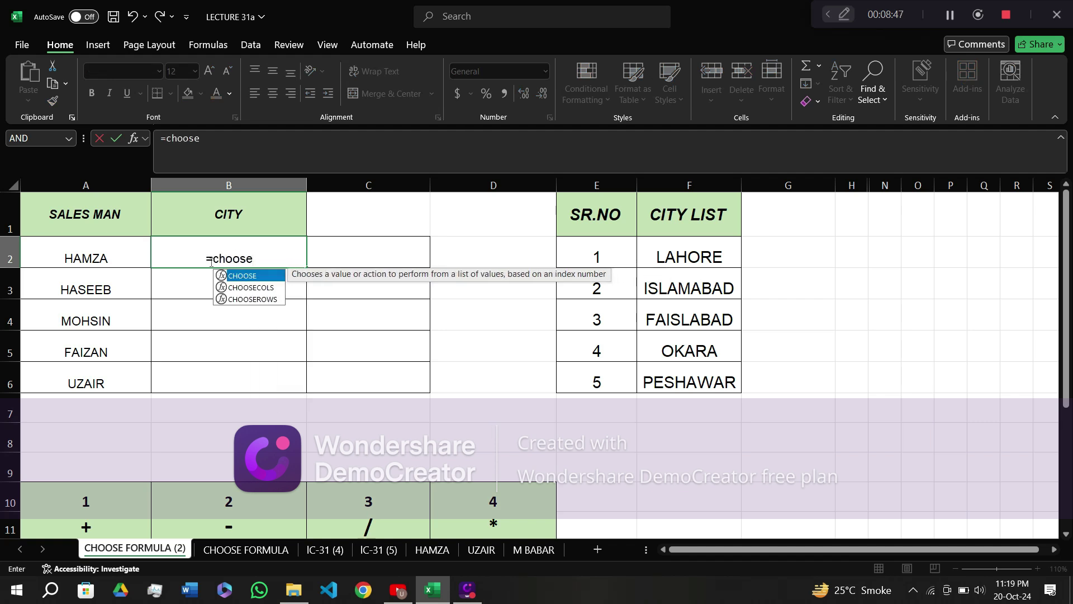
type("(")
left_click(349, 246)
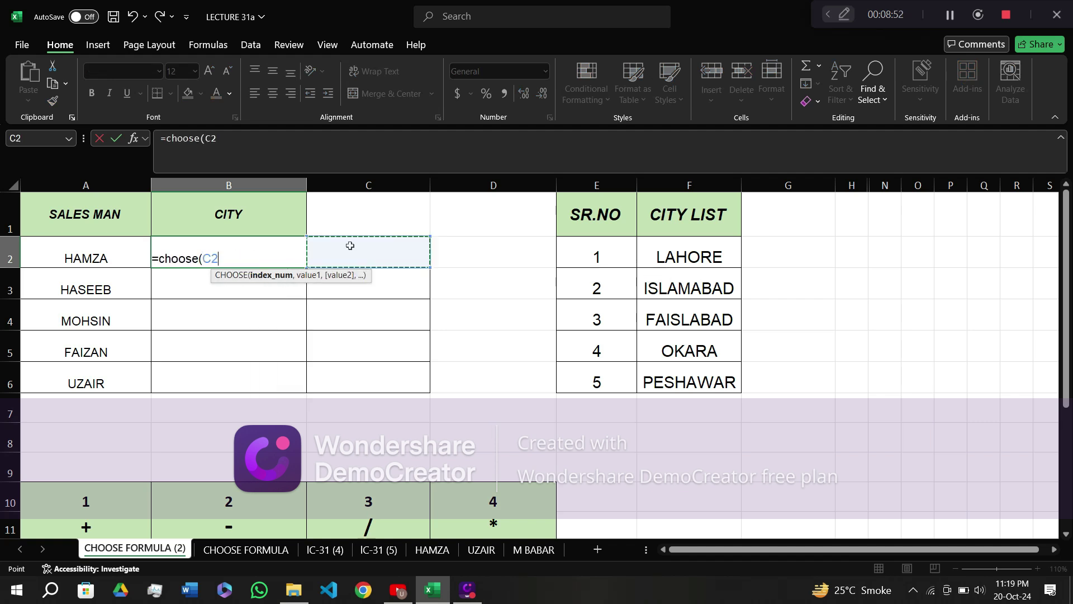
type(",")
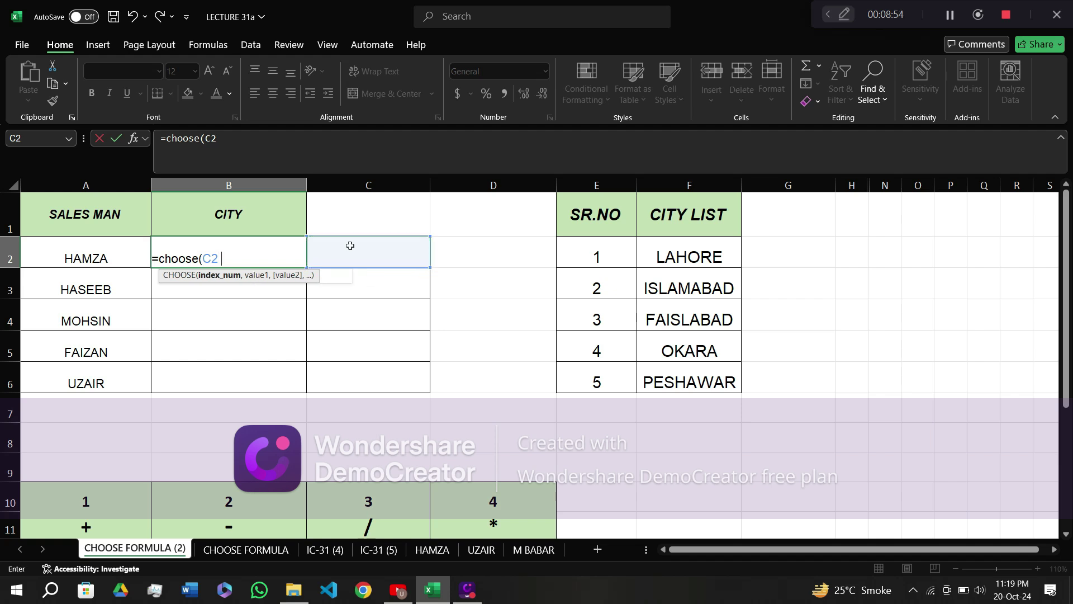
Add the city list cells F2, F3, F4, F5 and F6 as the CHOOSE values, then close and commit the formula.
left_click(657, 249)
type(",")
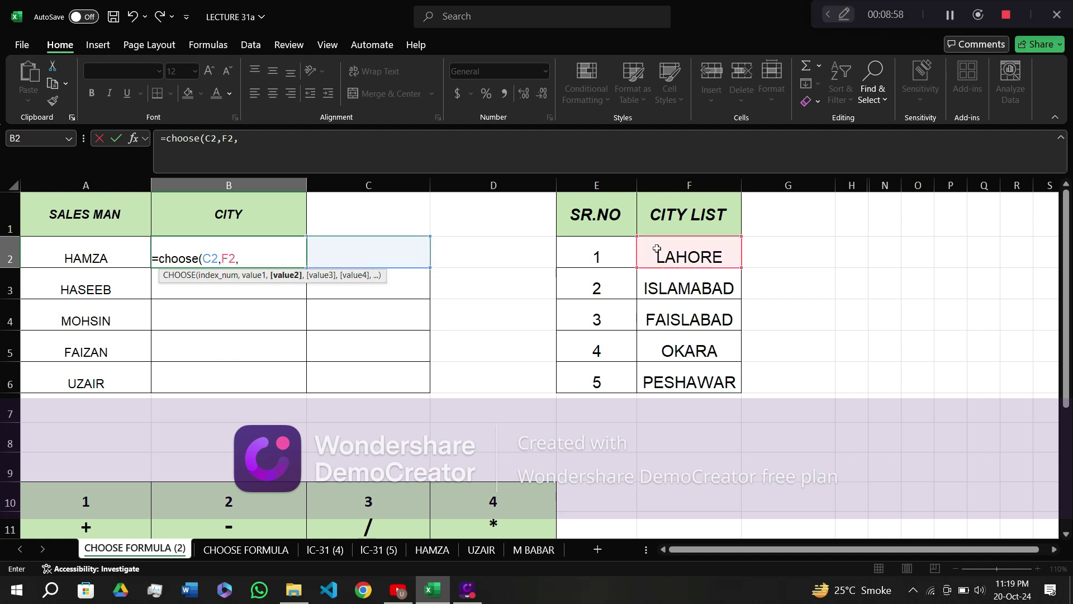
left_click(659, 284)
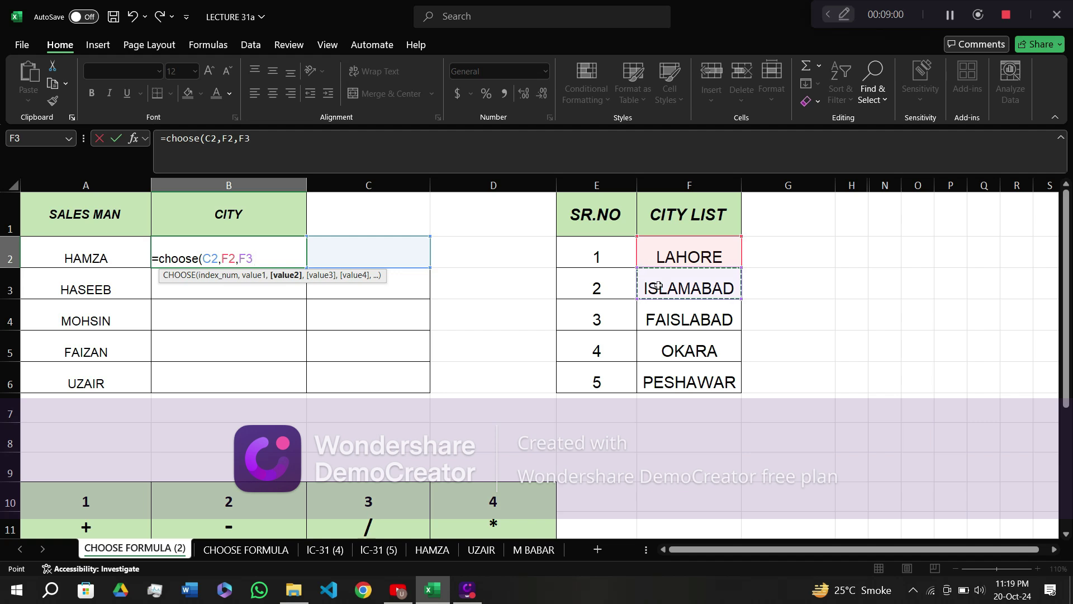
type(",")
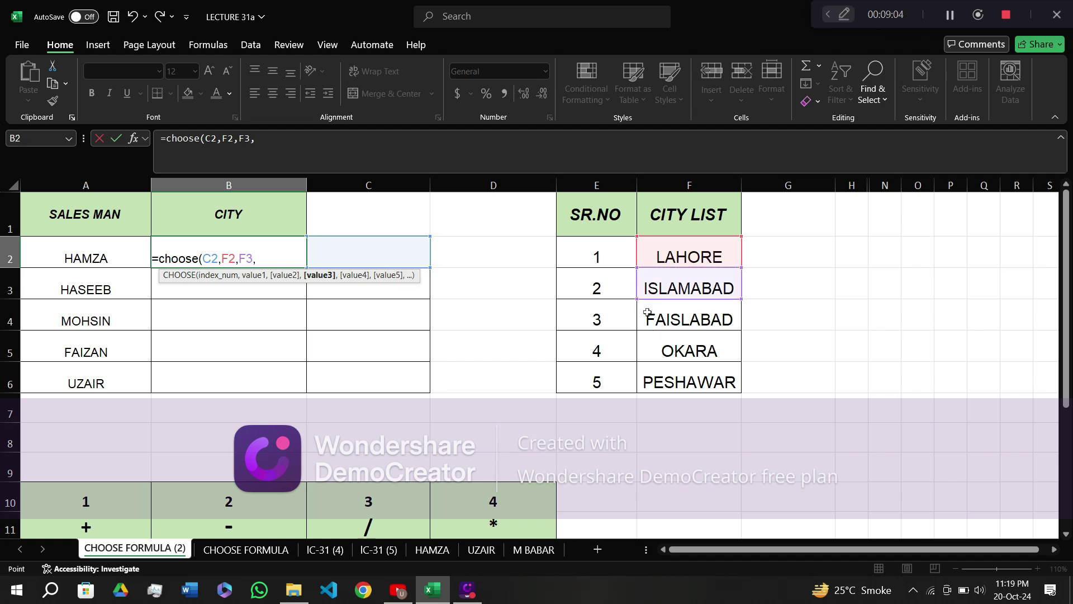
left_click(648, 312)
type(",")
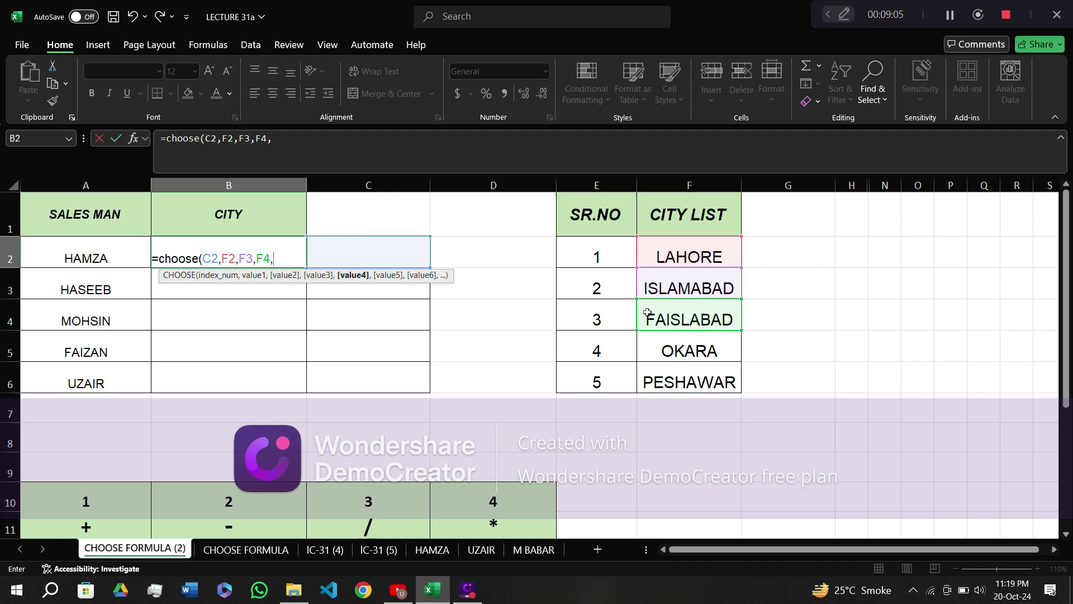
left_click(641, 348)
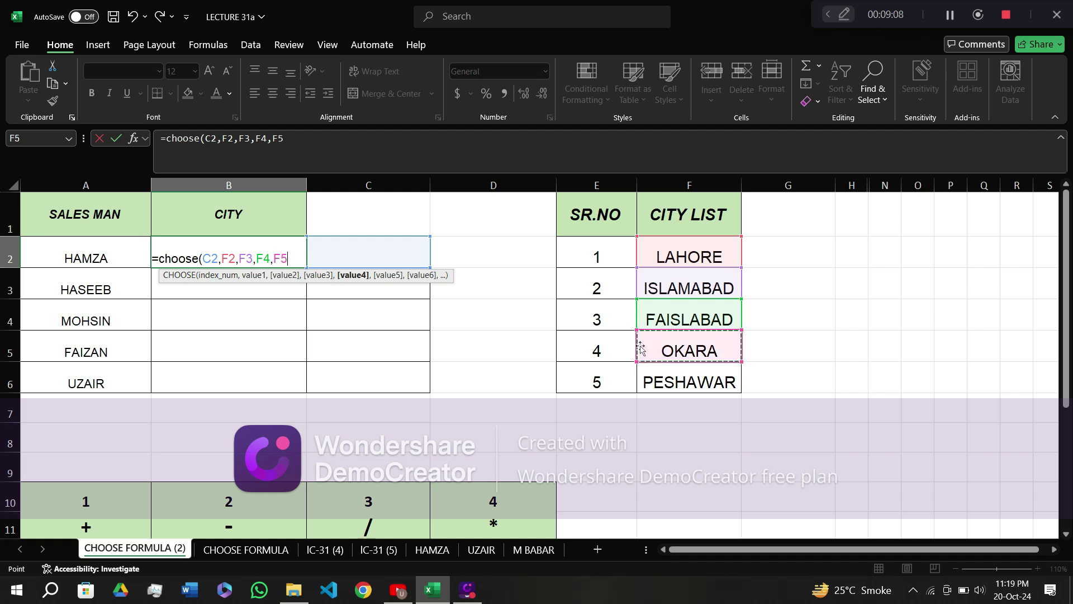
type(",")
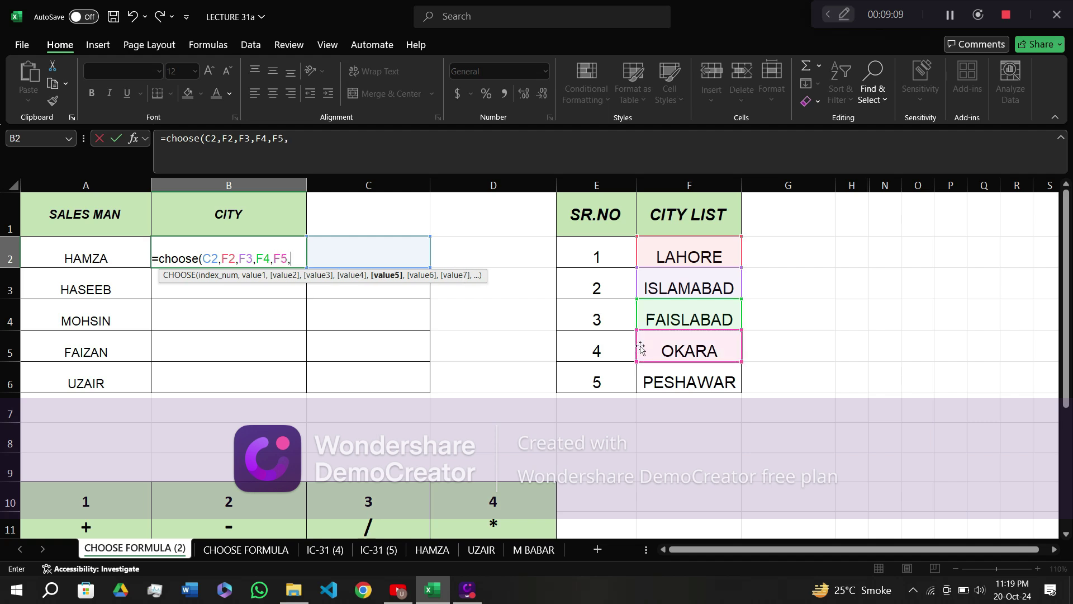
left_click(647, 378)
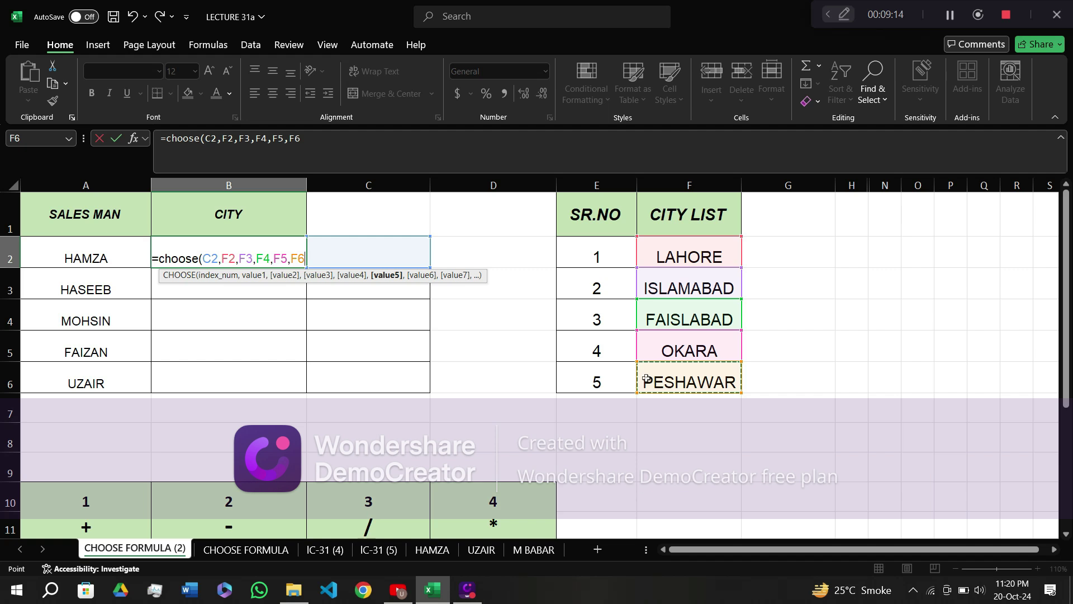
type(")")
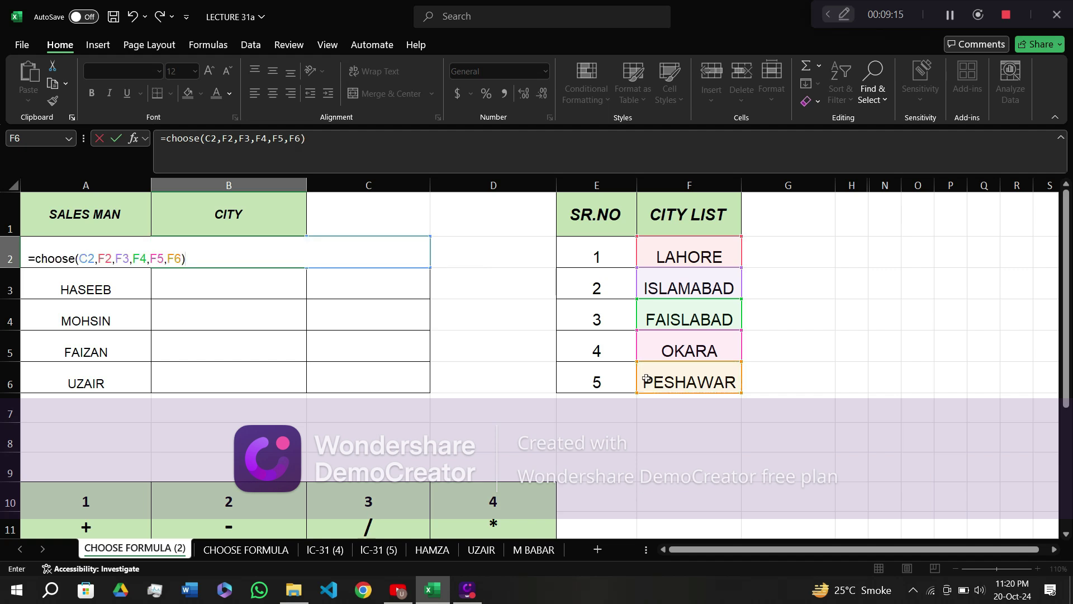
key("Return")
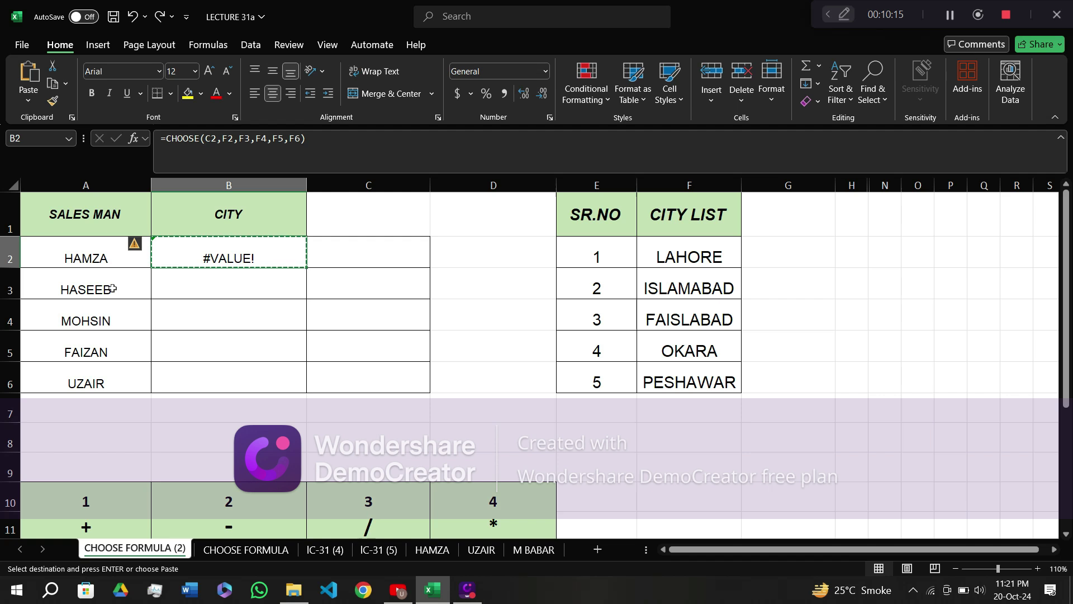
Edit the CHOOSE formula in B2 to make the city references F2 through F6 absolute, keeping C2 relative, and commit it.
key("Escape")
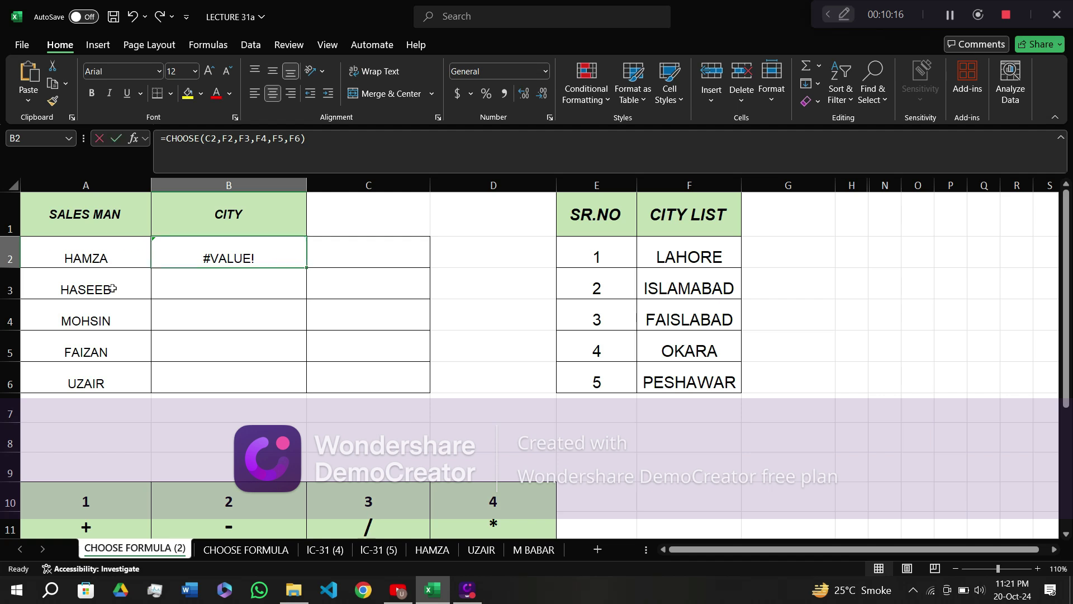
key("F2")
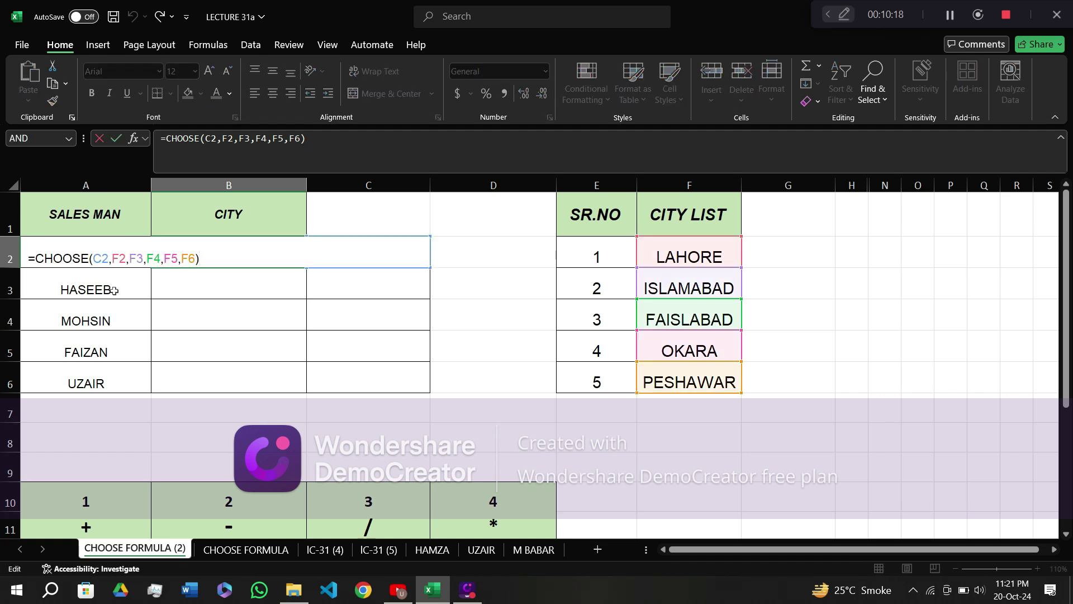
key("Left")
key("shift+Left")
key("shift+Left")
key("shift+Left")
key("shift+Left")
key("shift+Left")
key("shift+Left")
key("shift+Left")
key("shift+Left")
key("shift+Left")
key("shift+Left")
key("shift+Left")
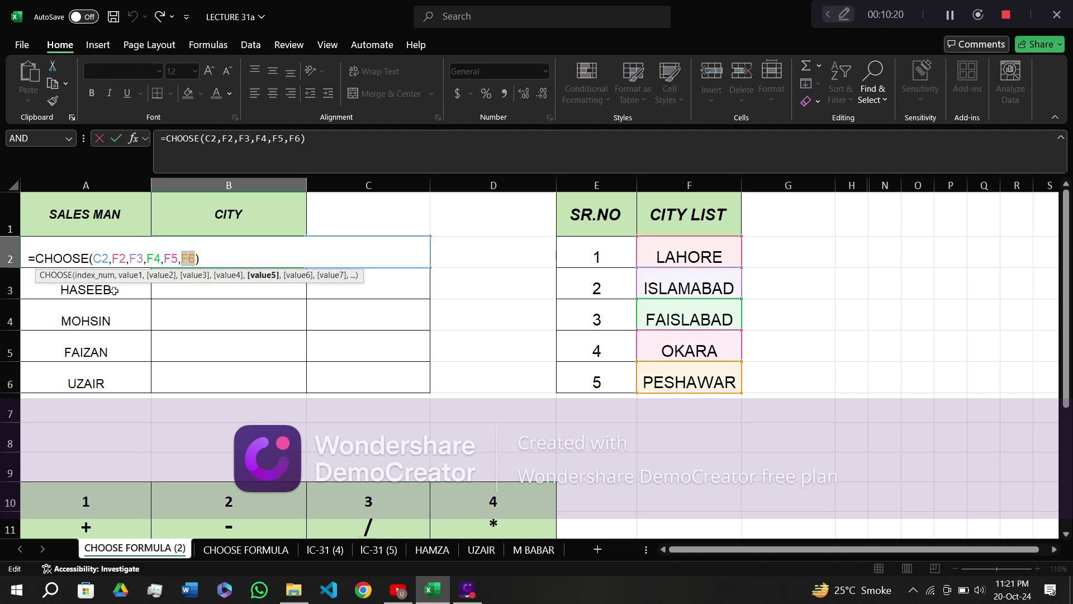
key("shift+Left")
key("shift+Left")
key("shift+Left")
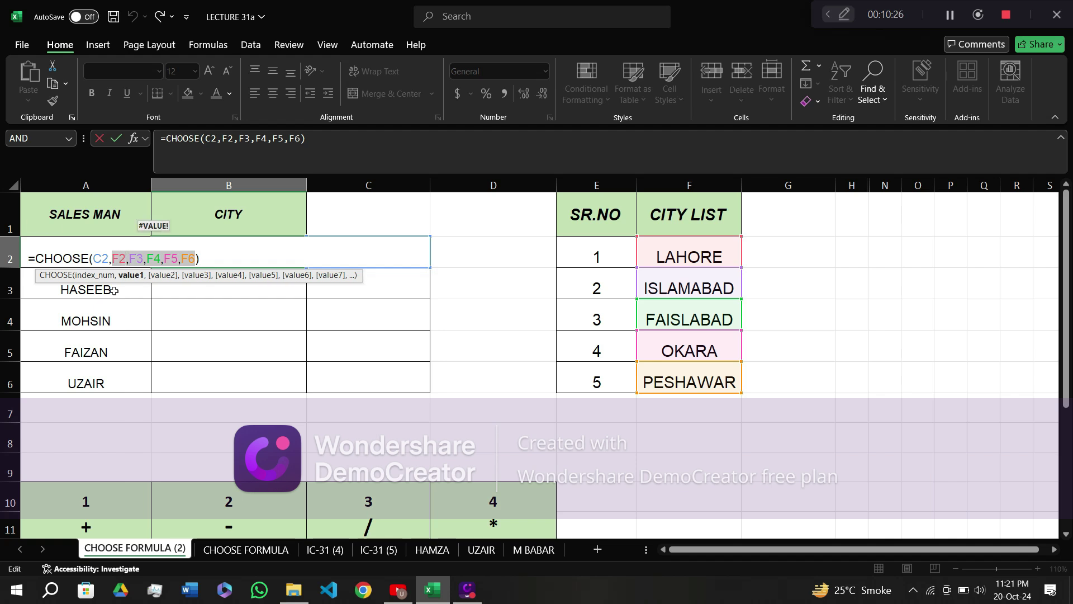
key("F4")
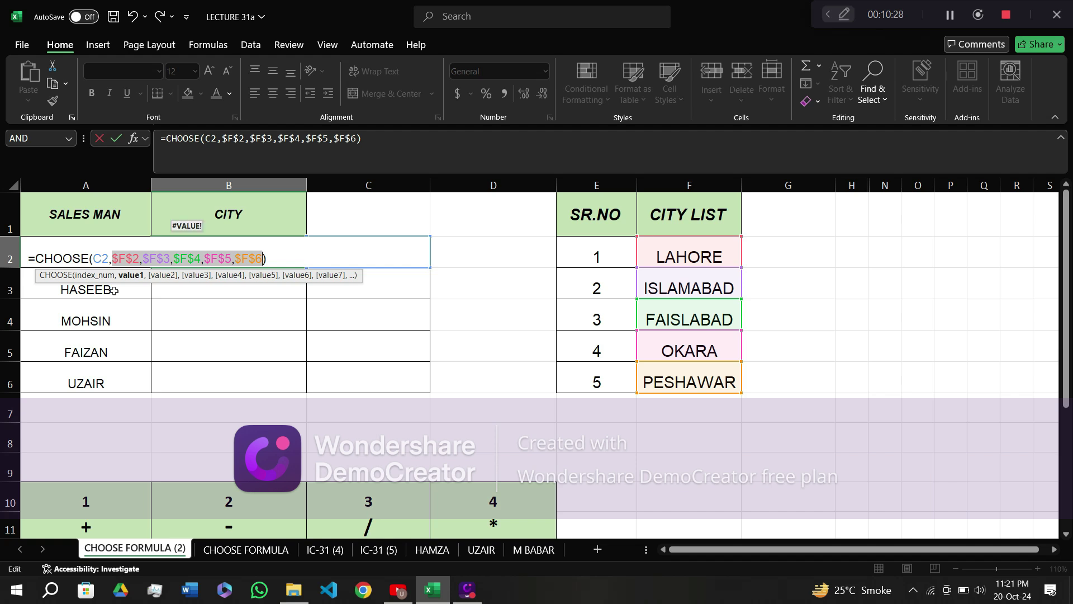
key("Return")
Copy the CHOOSE formula from B2 into the remaining city cells B3 through B6.
left_click(197, 259)
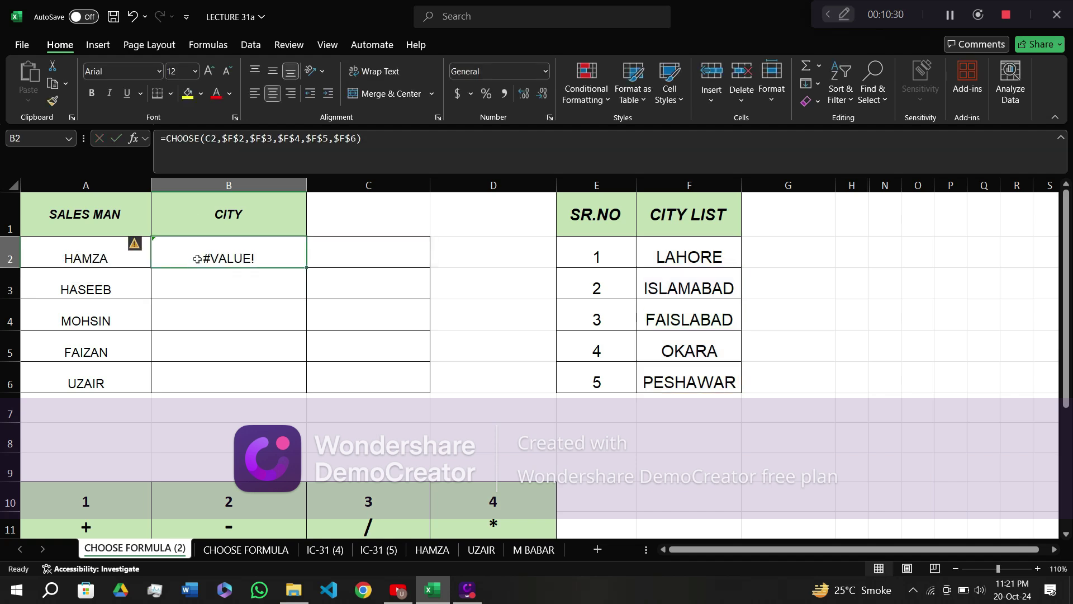
key("ctrl+c")
left_click_drag(264, 271, 58, 229)
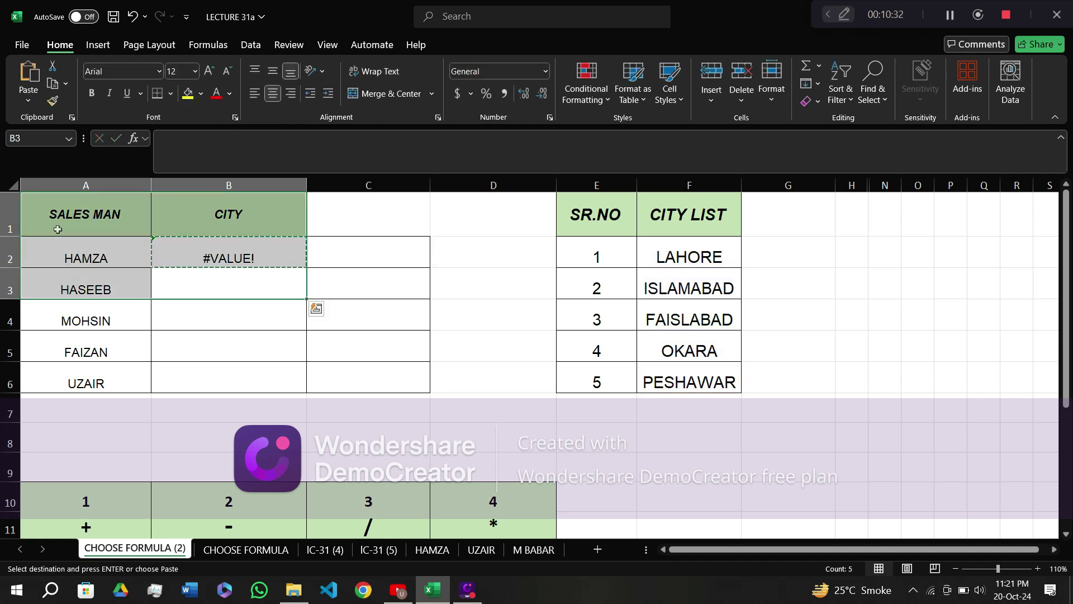
key("Down")
key("Up")
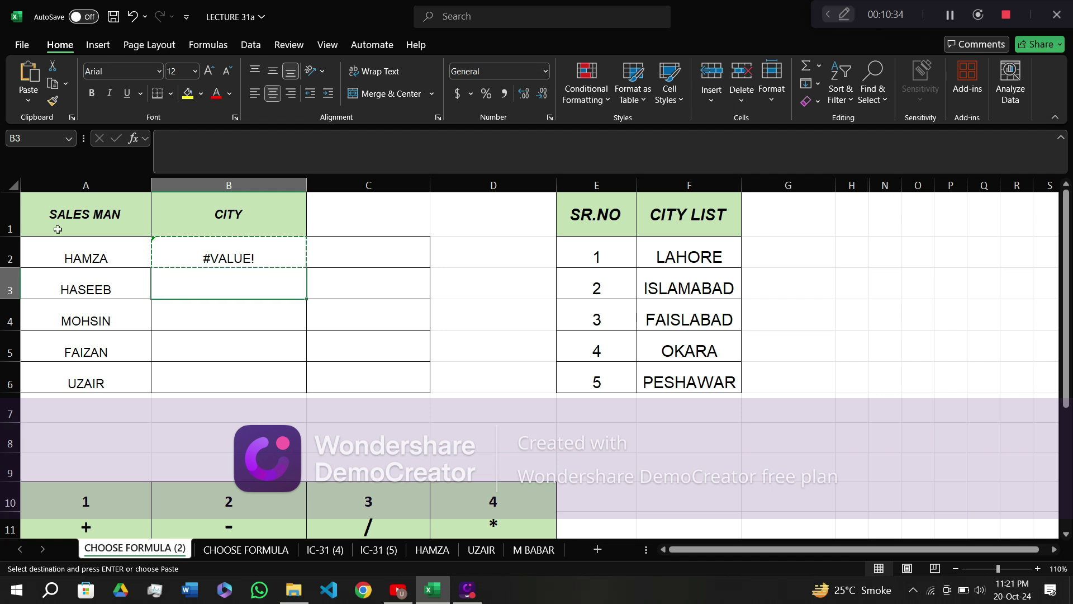
key("shift+Down")
key("shift+Down")
key("shift+Down")
key("ctrl+v")
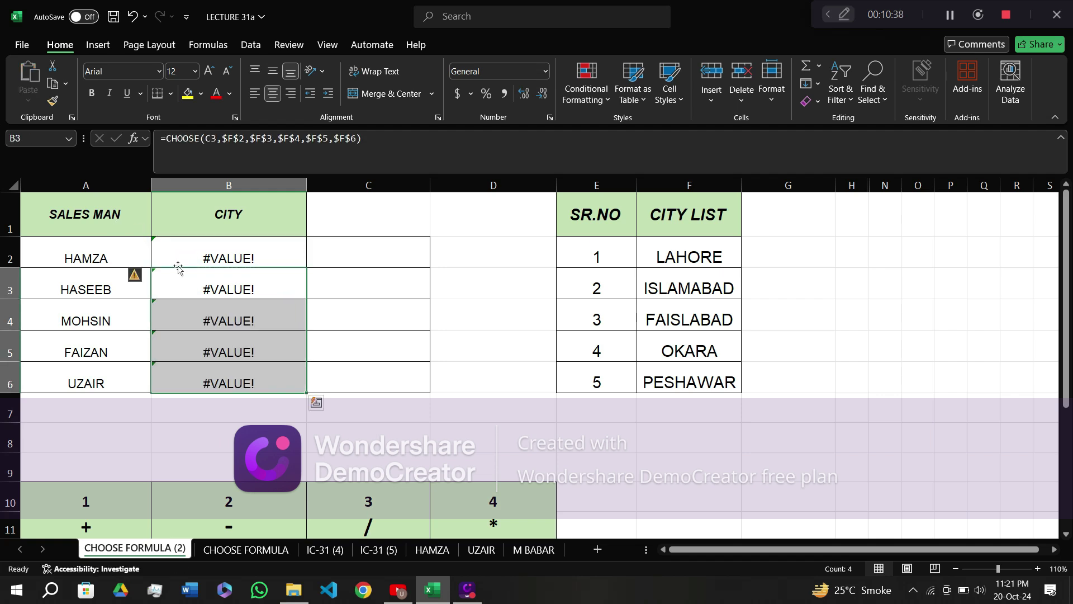
Enter the index numbers 2, 1, 3, 4 and 5 in cells C2 through C6.
left_click(375, 258)
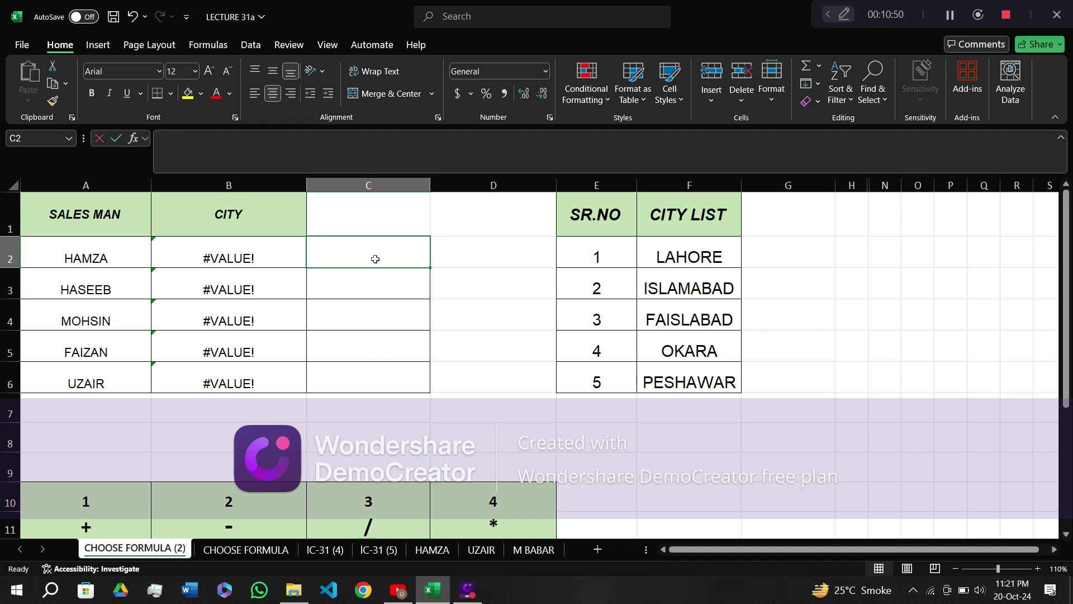
type("2")
key("Return")
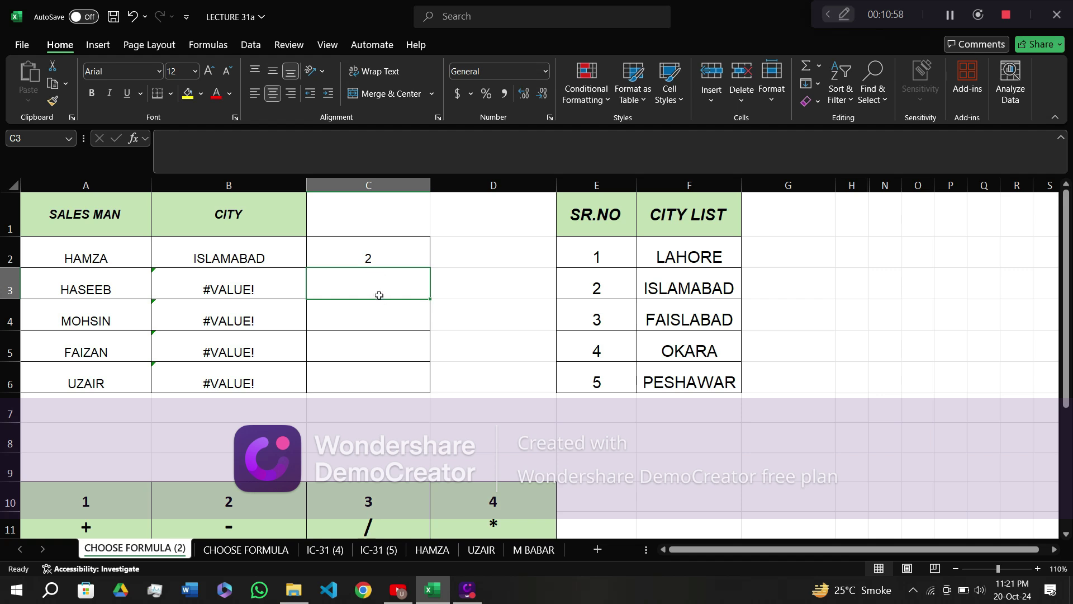
type("1")
key("Return")
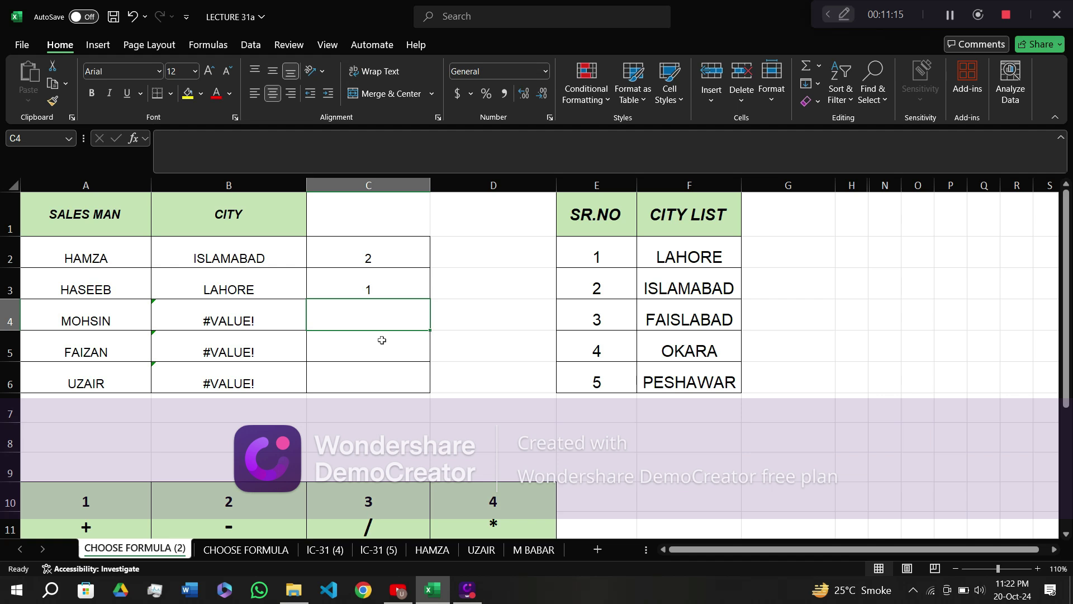
type("3")
key("Return")
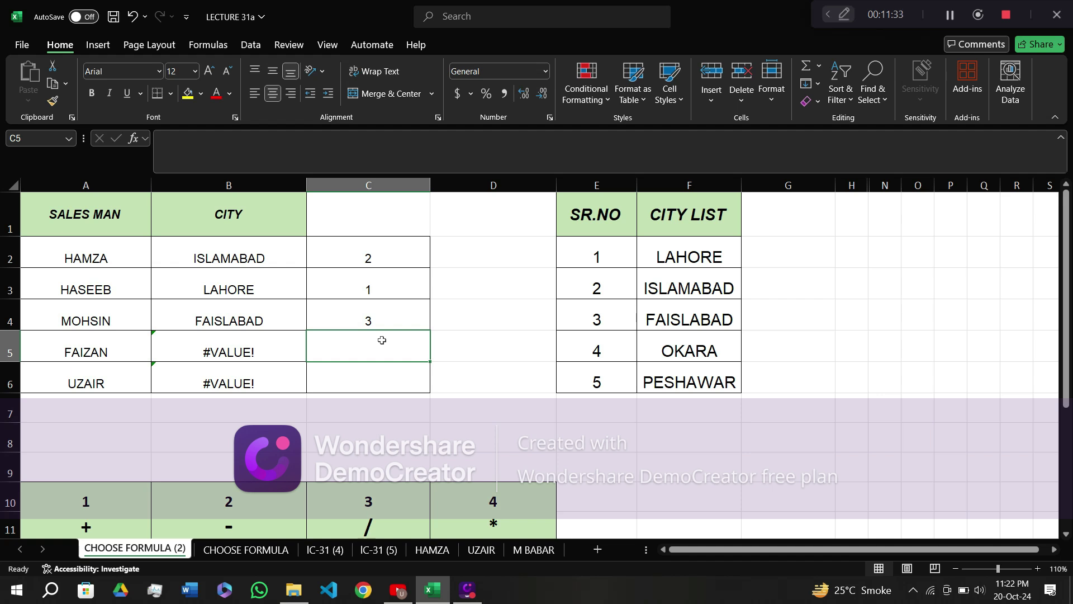
type("4")
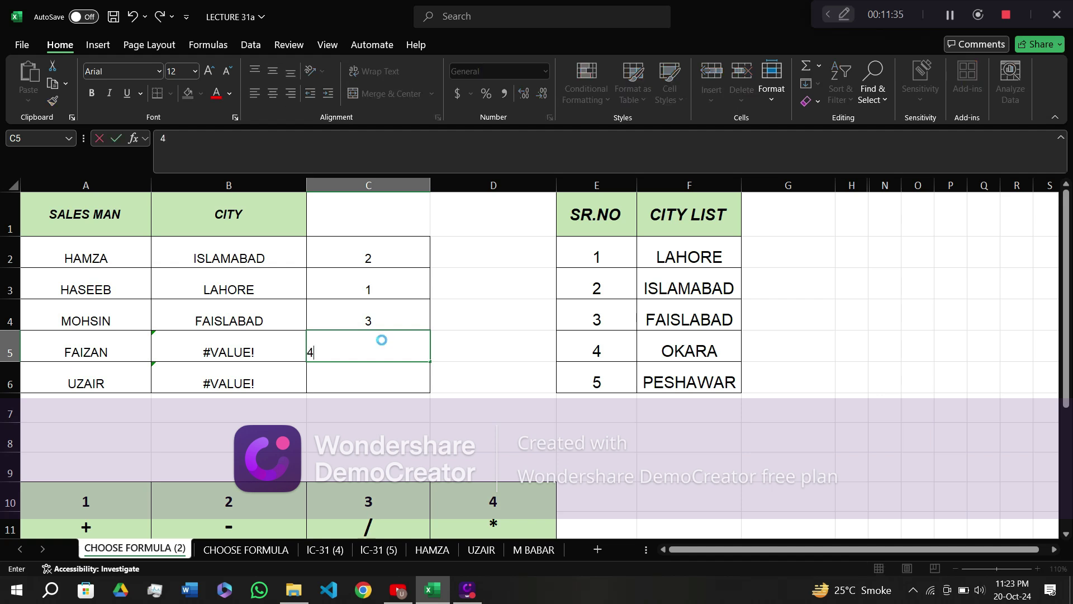
key("Return")
type("5")
key("Return")
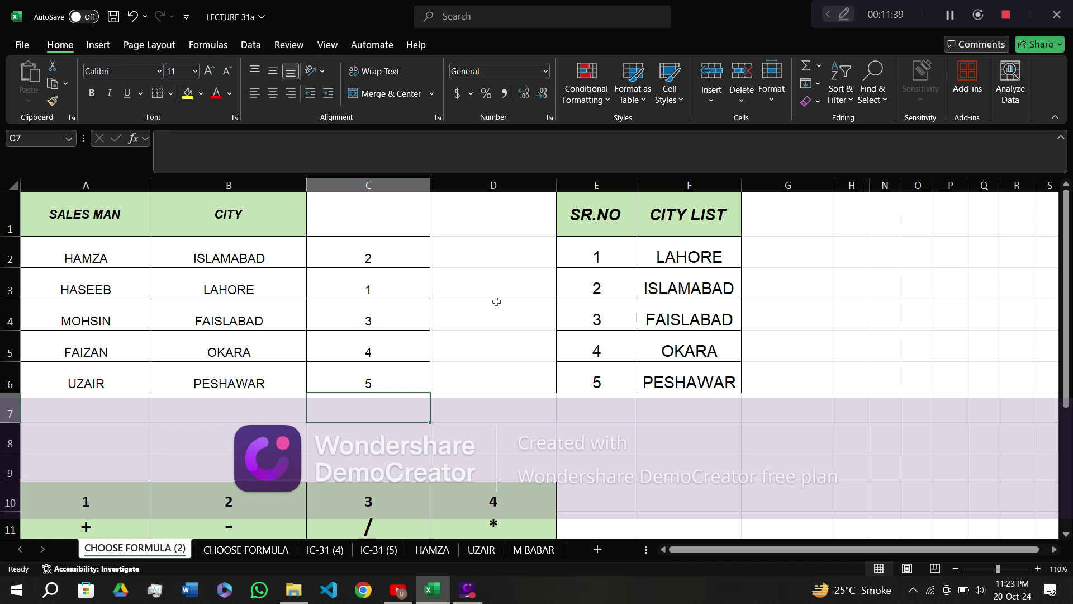
Test other cities by changing the index number in C4 to 2 and in C6 to 1.
left_click(370, 318)
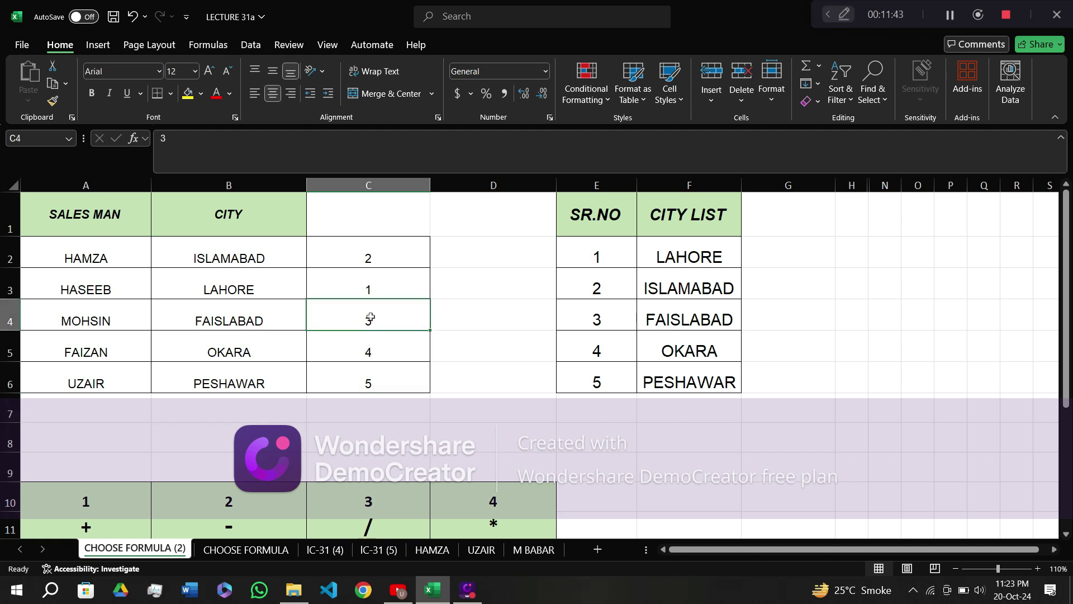
type("2")
key("Return")
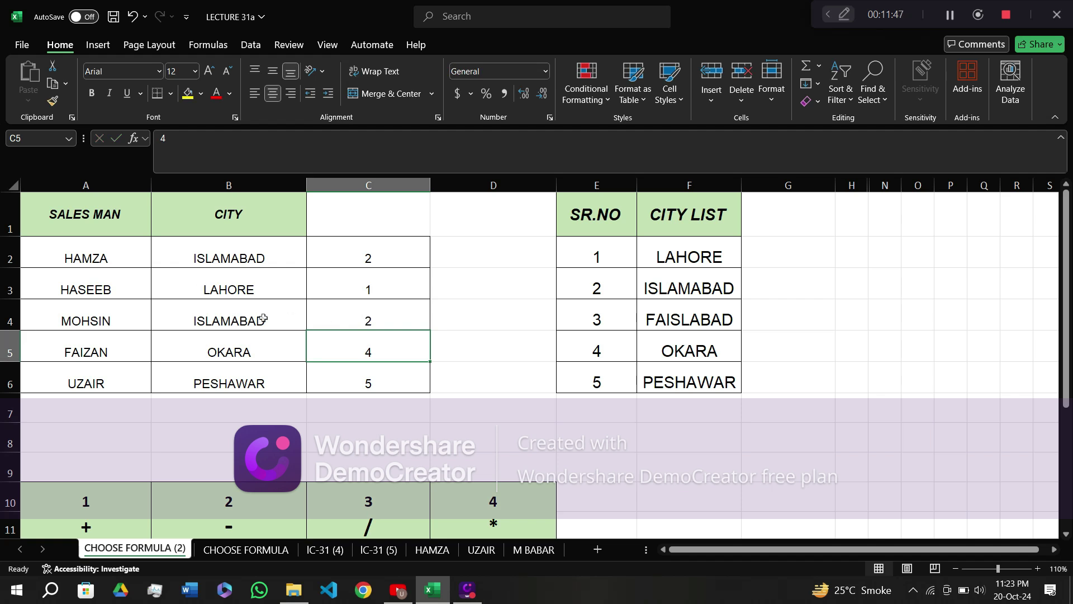
left_click(360, 385)
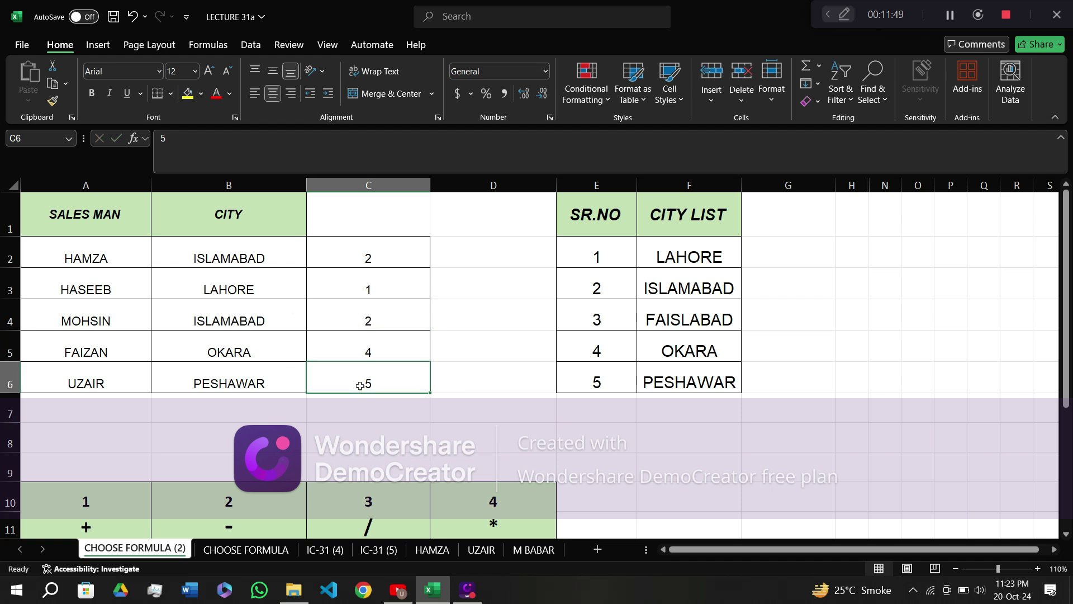
type("1")
key("Return")
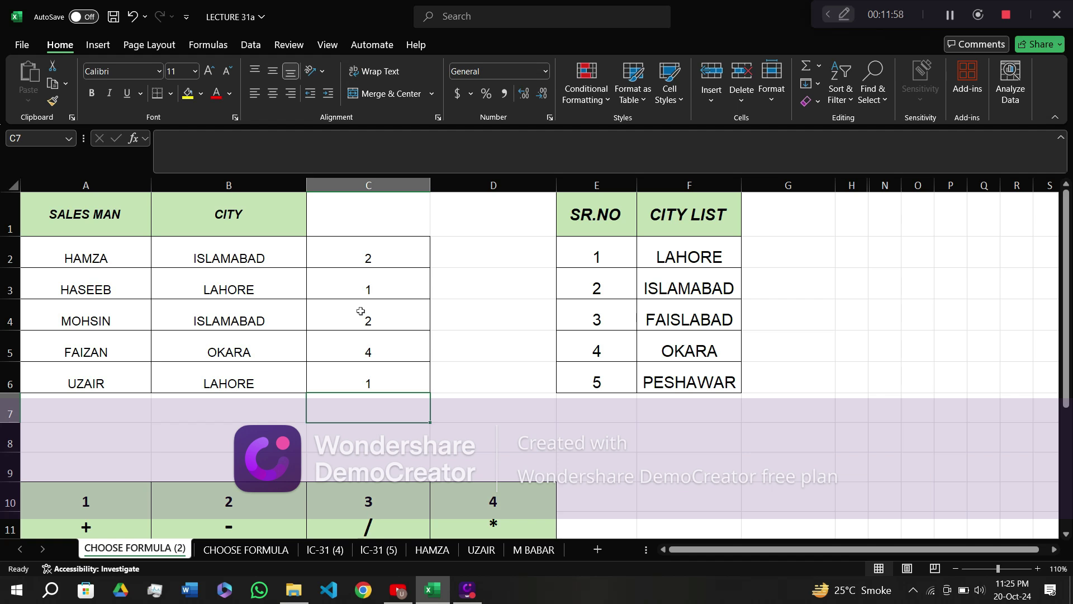
Clear all the index numbers in cells C2 through C6.
left_click(399, 246)
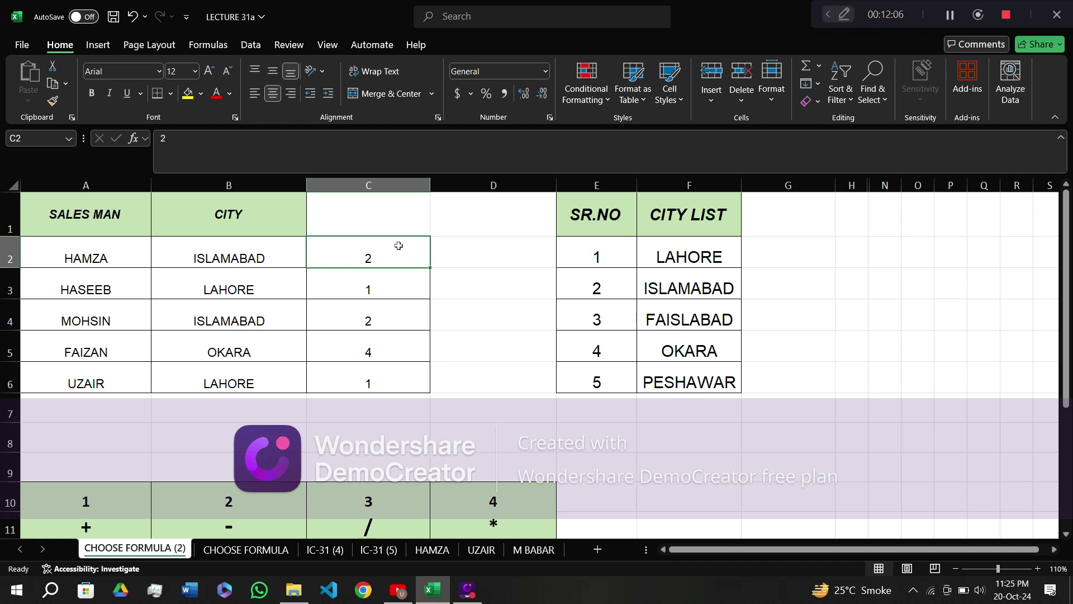
key("shift+Down")
key("shift+Down")
key("shift+Down")
key("shift+Down")
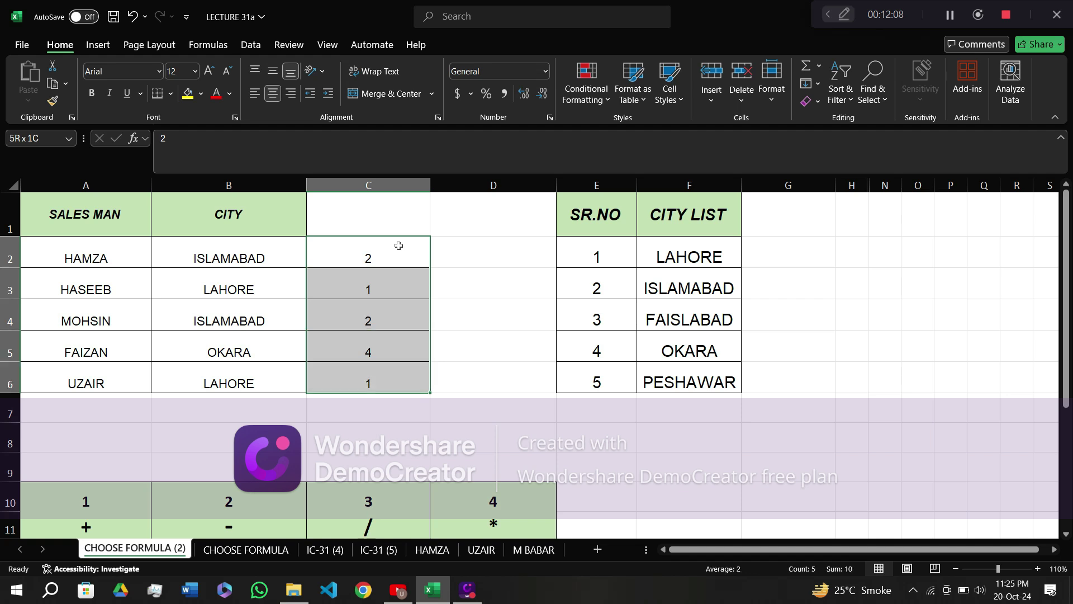
key("Delete")
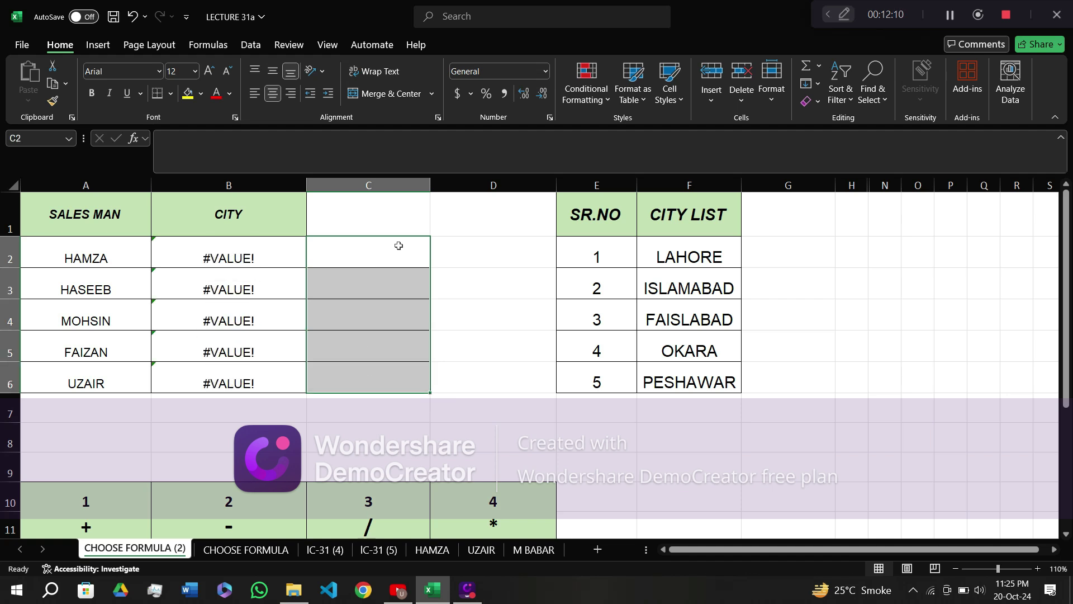
Enter the formula =RANDBETWEEN(2,6) in C2 to generate a random index number.
left_click(403, 248)
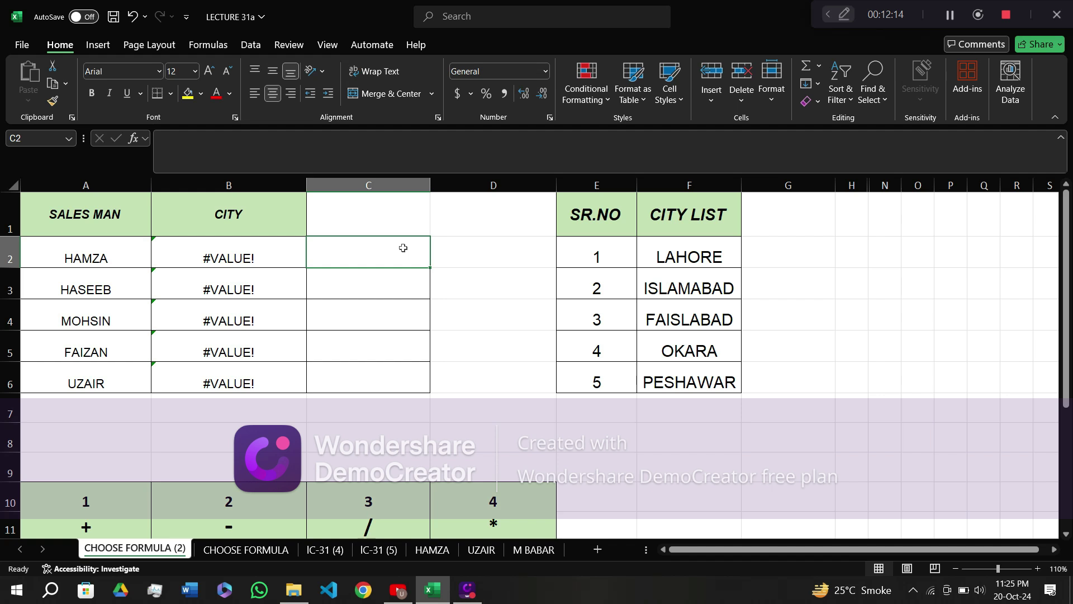
type("=")
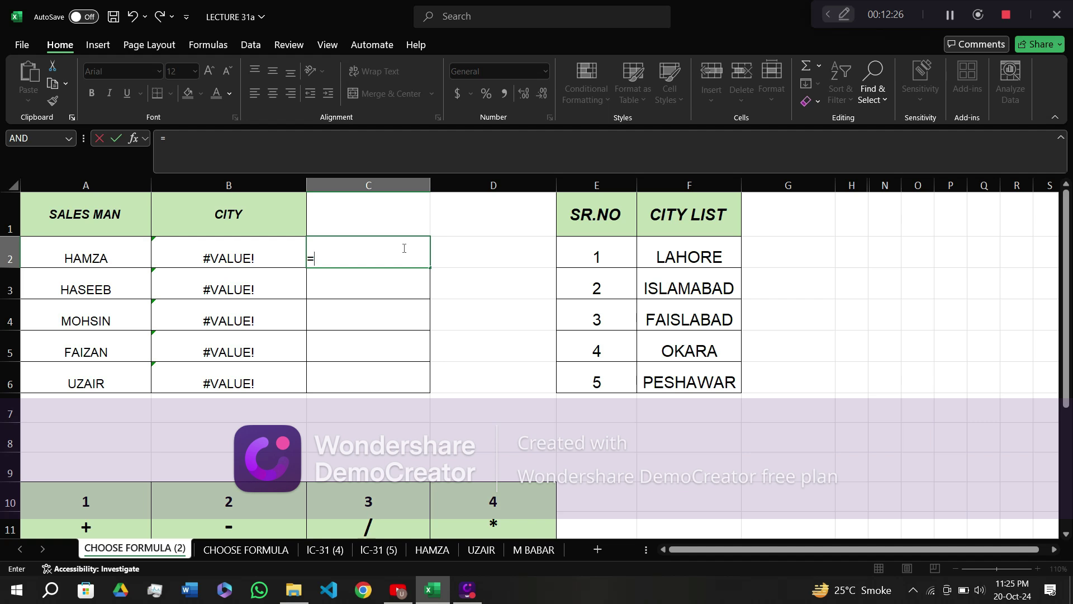
type("ren")
key("BackSpace")
key("BackSpace")
type("andb")
type("etween(")
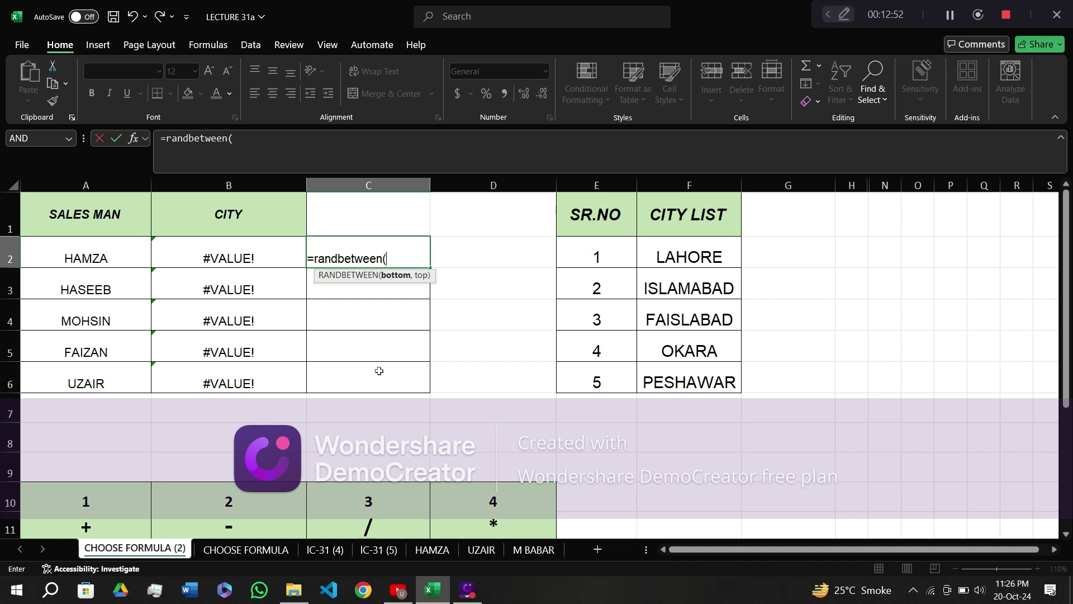
type("2,6)")
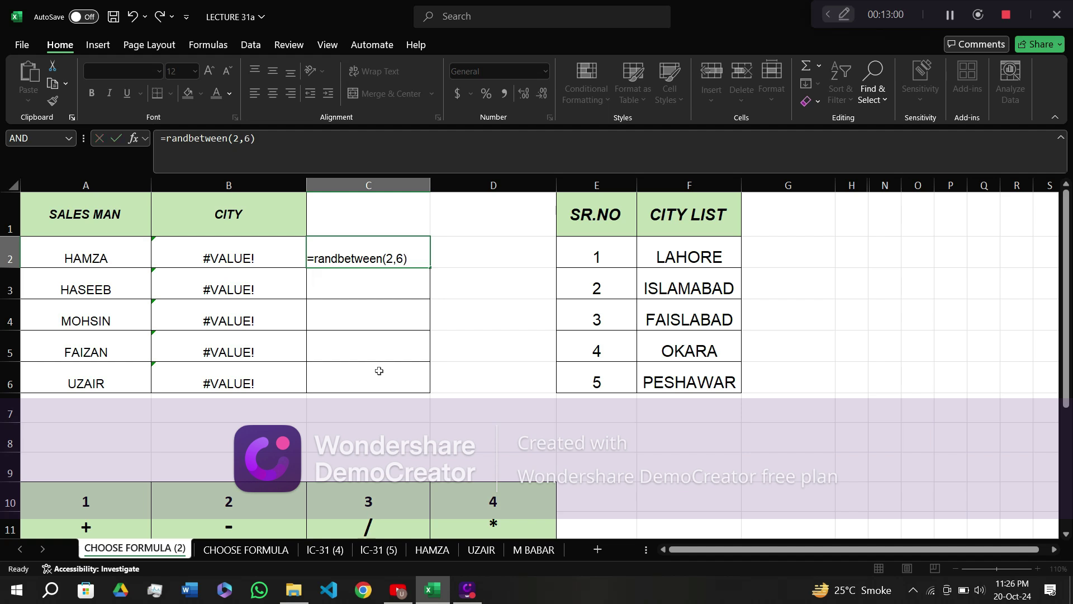
key("Return")
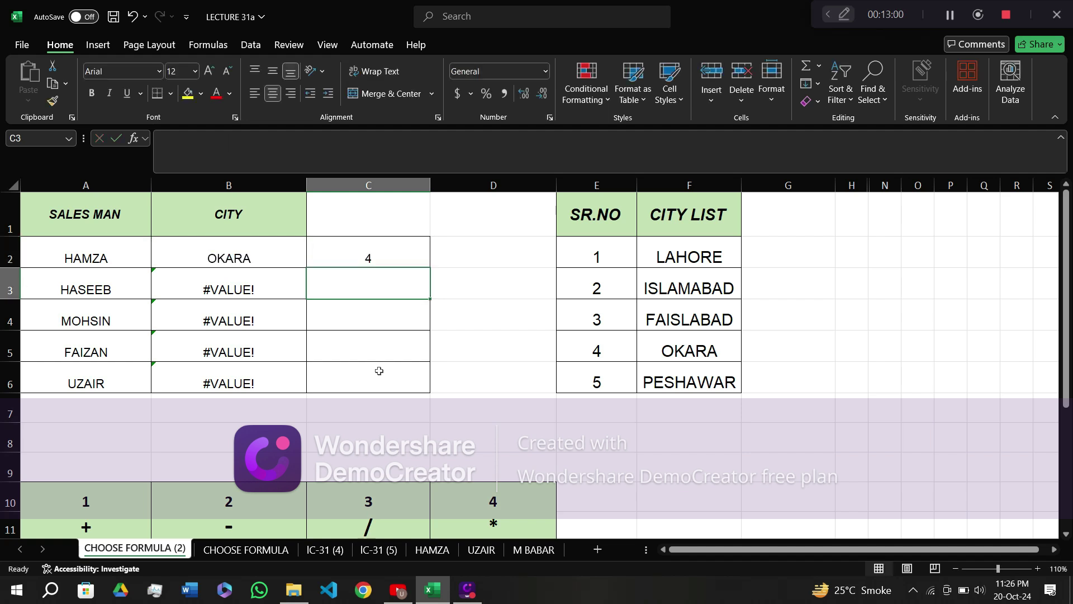
Fill the RANDBETWEEN formula from C2 down through C6.
left_click(388, 249)
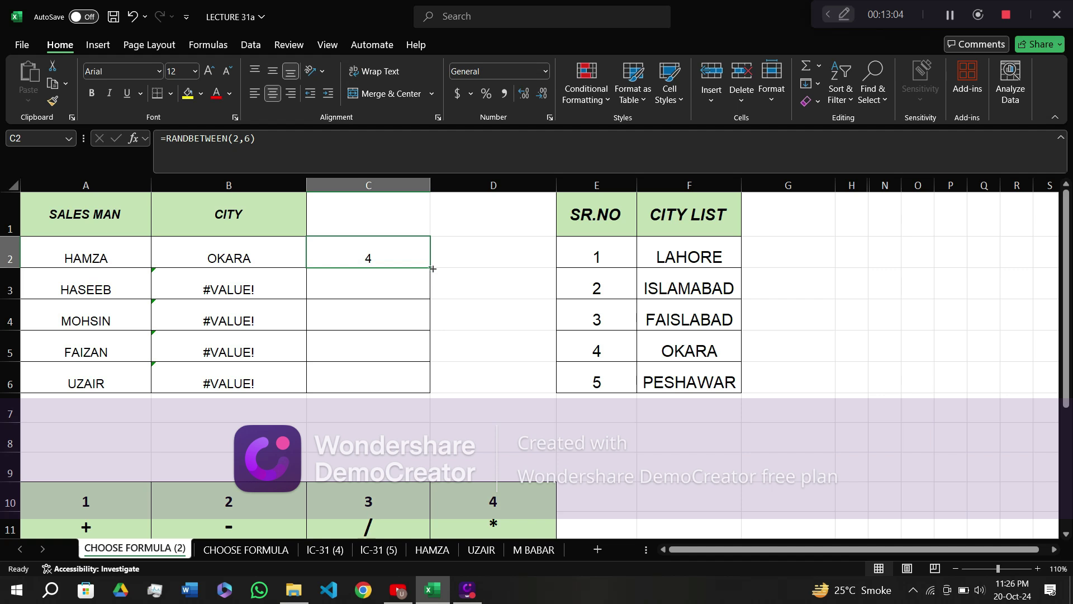
left_click_drag(432, 268, 430, 397)
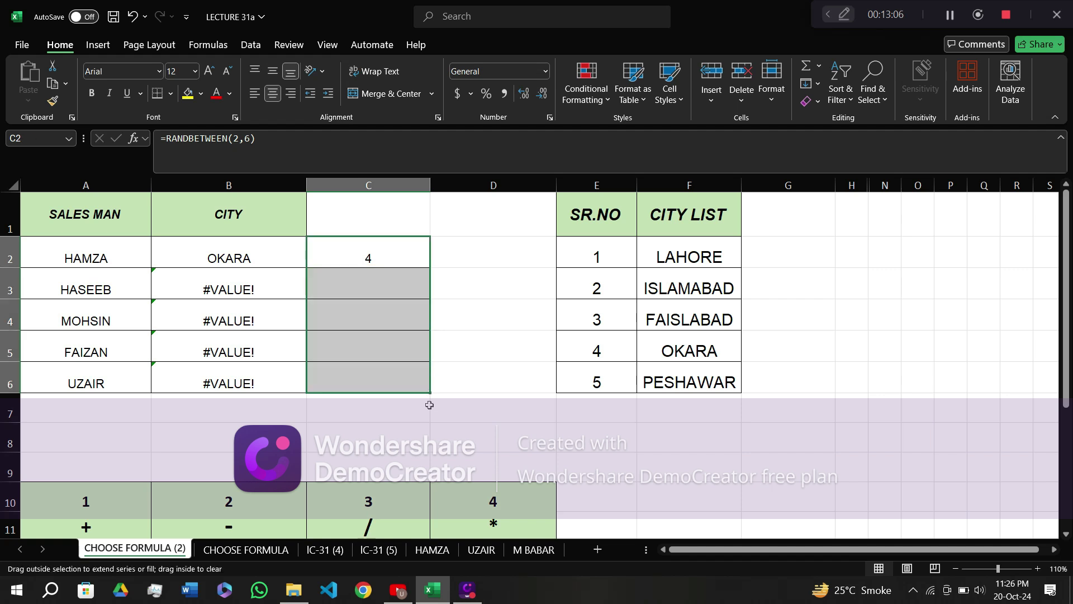
left_click(399, 339)
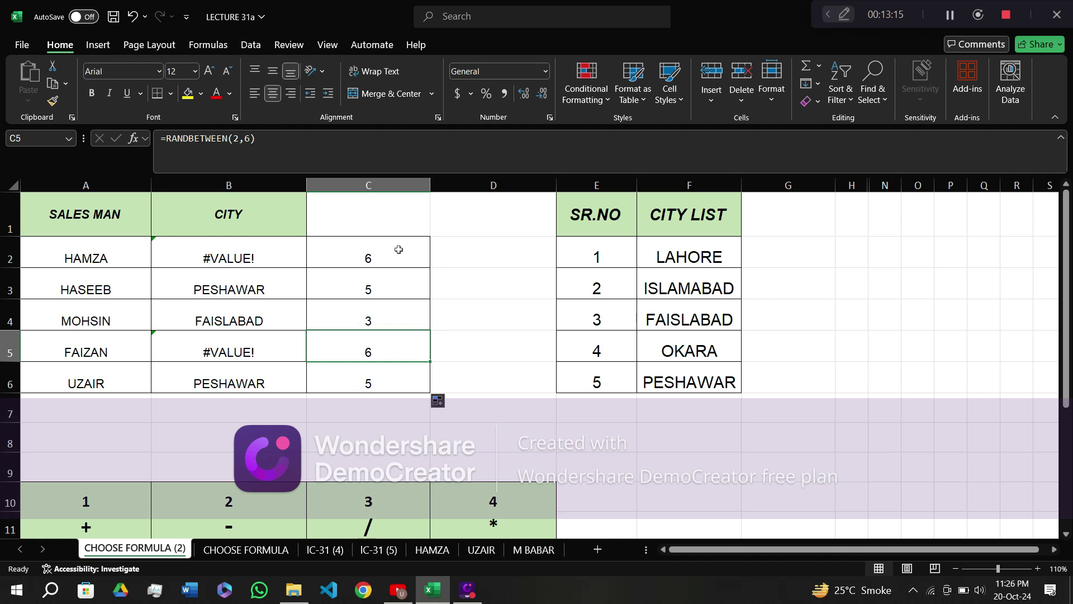
Recalculate the sheet repeatedly to check how the random index numbers change the assigned cities.
key("F9")
key("F9")
key("F9")
key("F9")
key("F9")
key("F9")
key("F9")
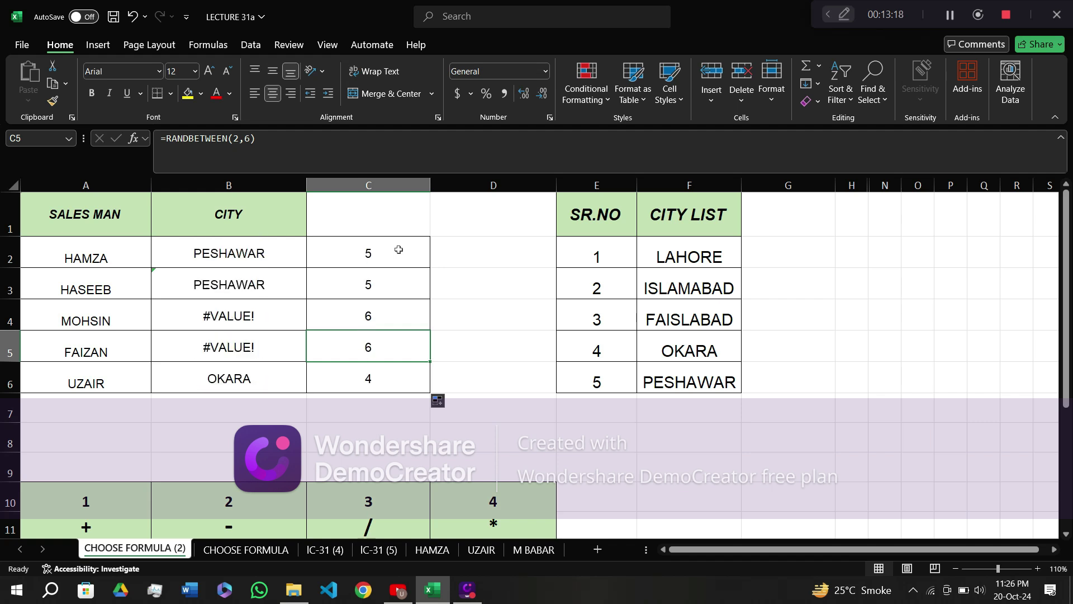
key("F9")
key("F9")
key("F9")
key("F9")
key("F9")
key("F9")
key("F9")
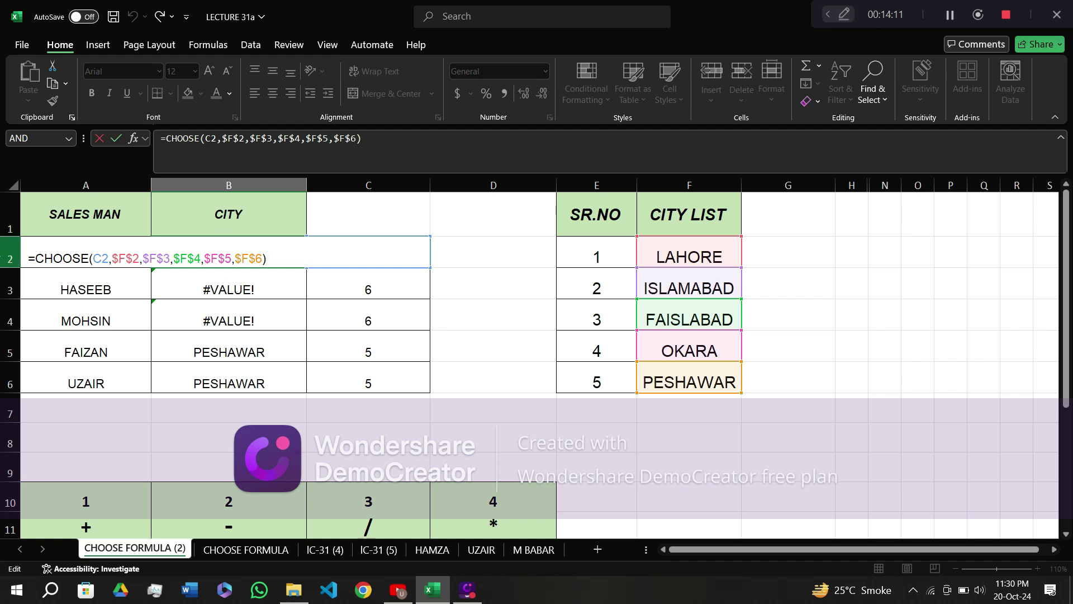
Replace the C2 index in B2's CHOOSE formula with RANDBETWEEN(2,6) and fill the formula down through B6.
left_click(112, 258)
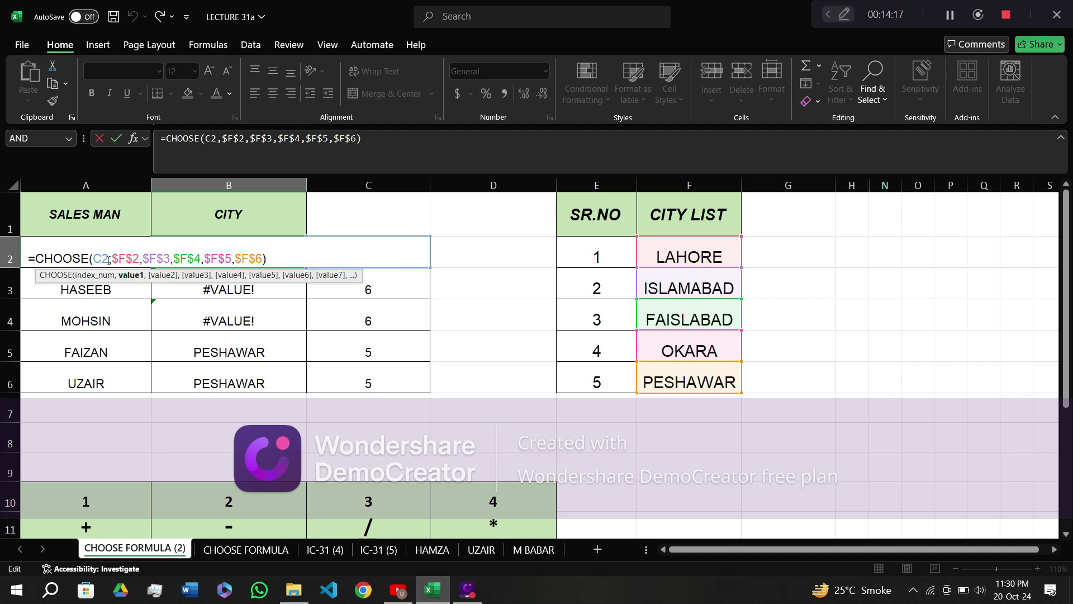
left_click(109, 259)
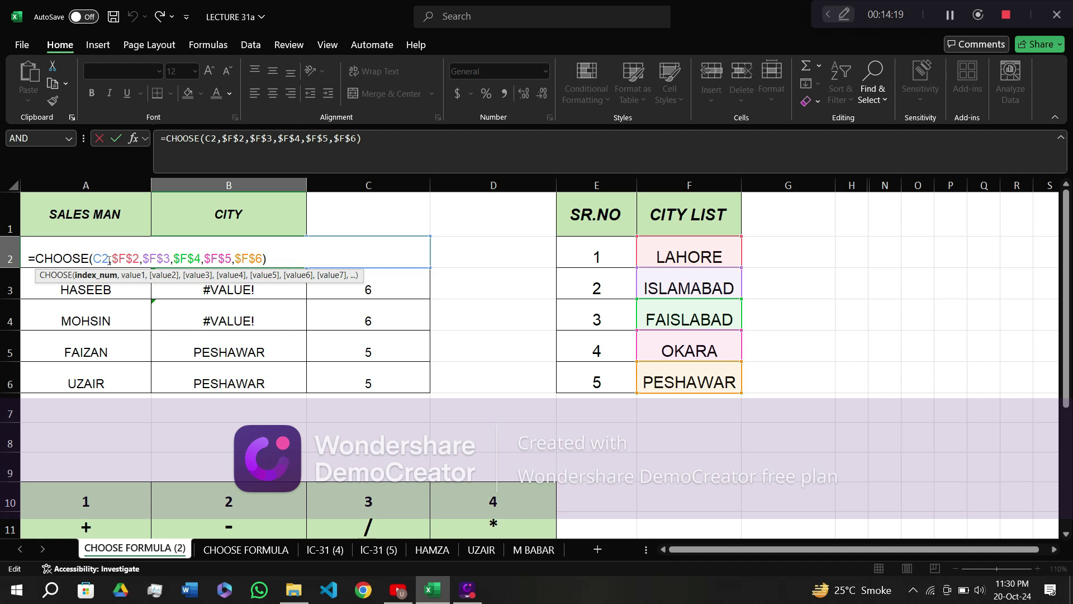
key("BackSpace")
key("BackSpace")
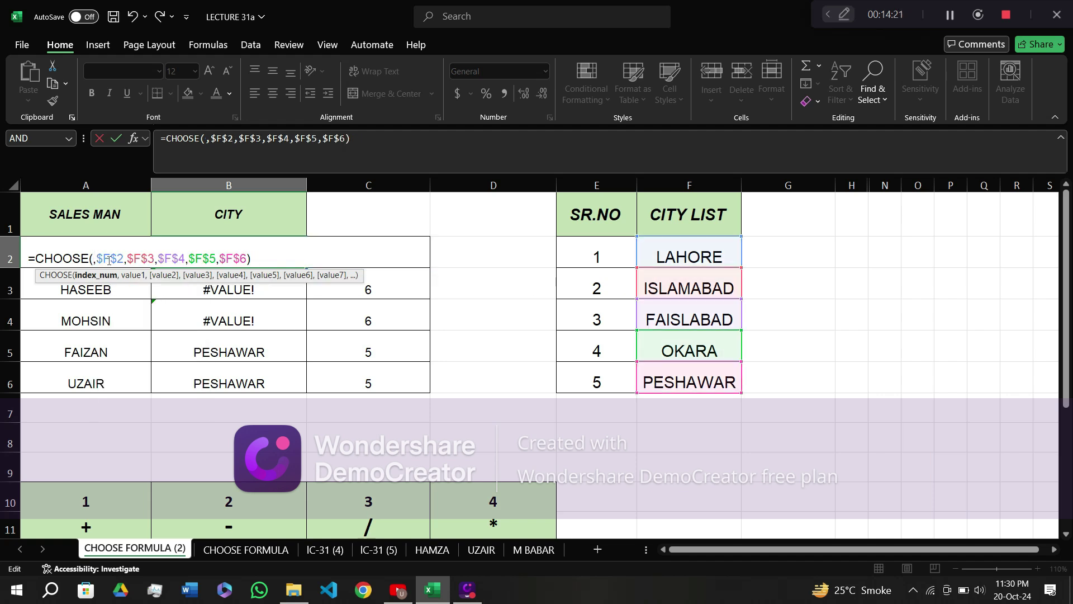
type("r")
type("an")
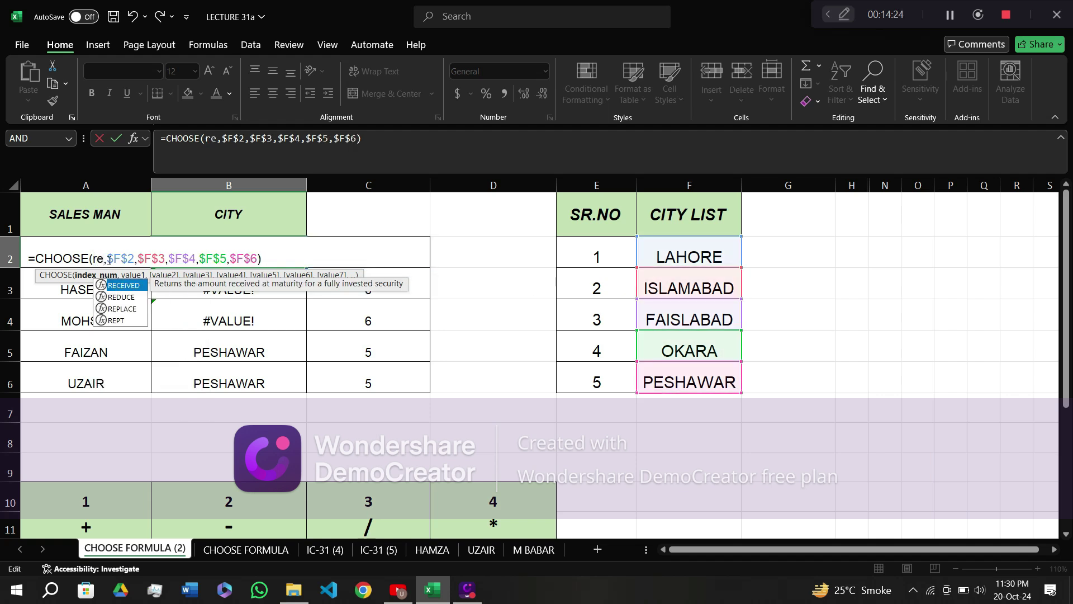
type("dbetween")
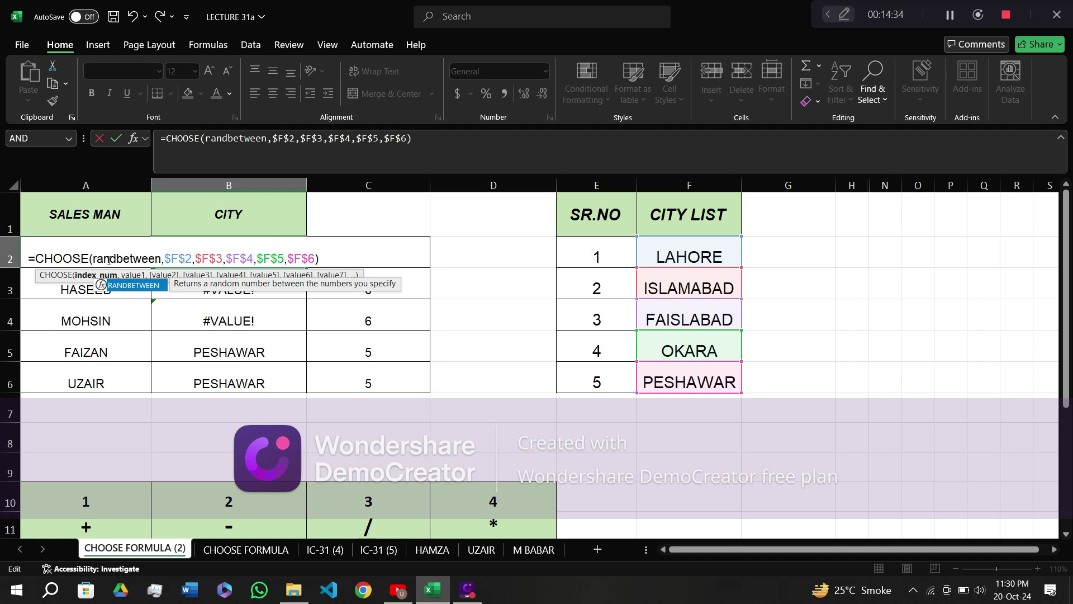
type("(")
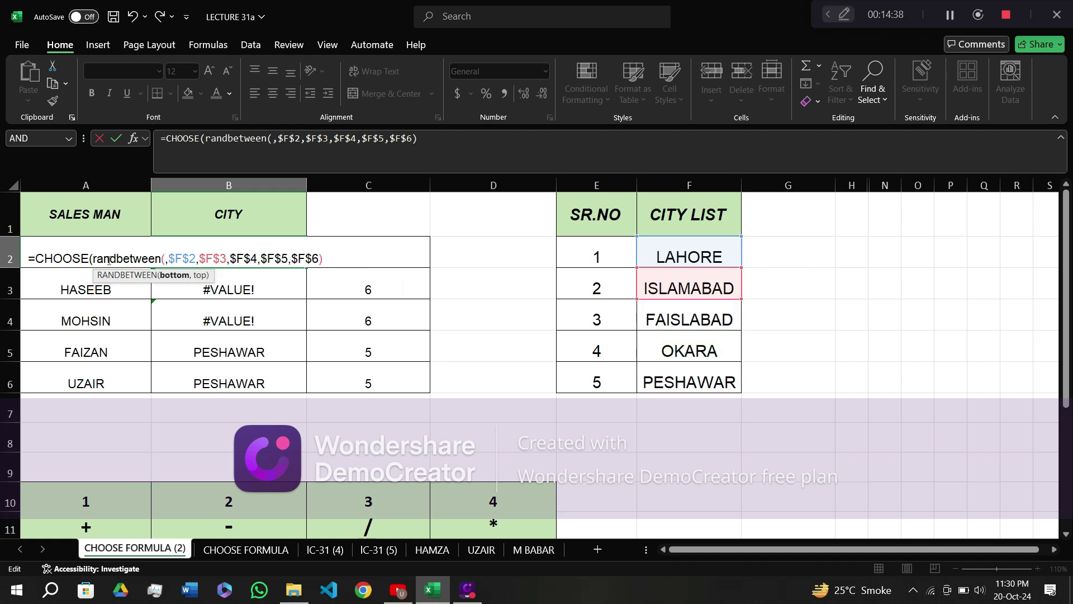
type("2,")
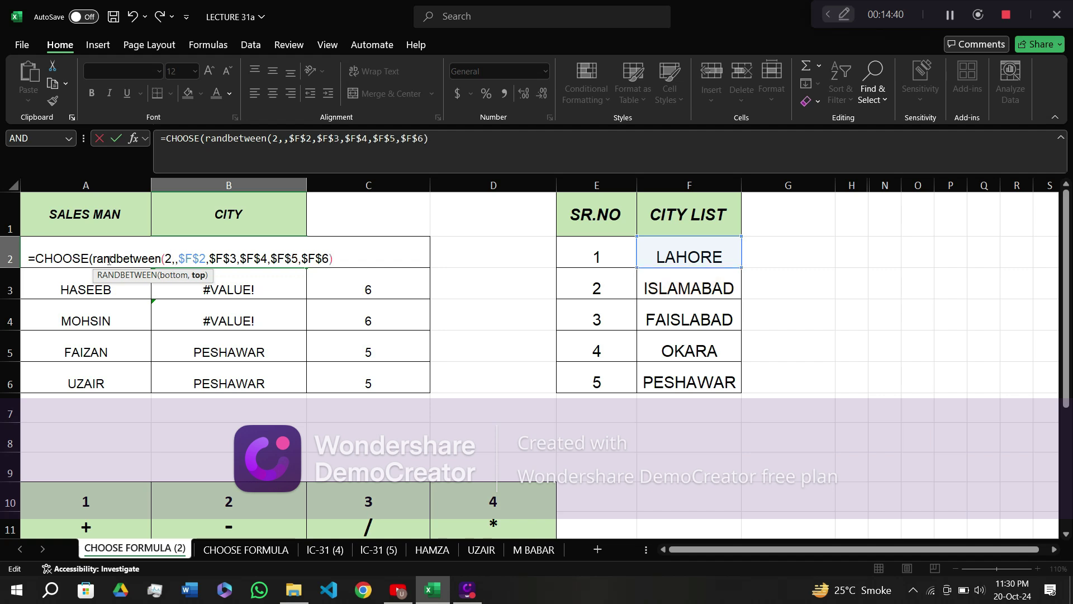
type("6")
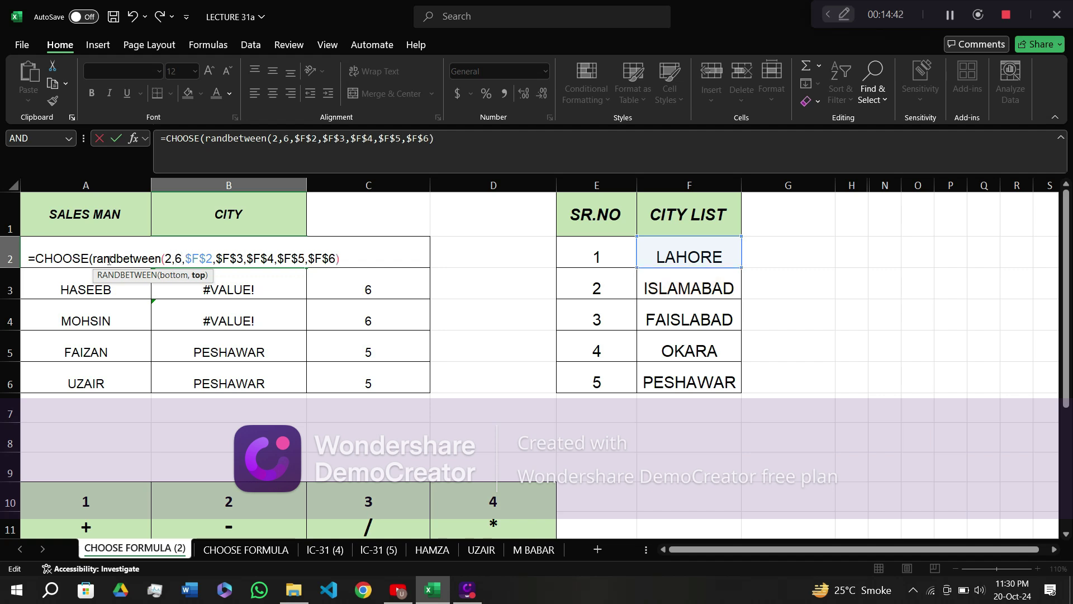
type(")")
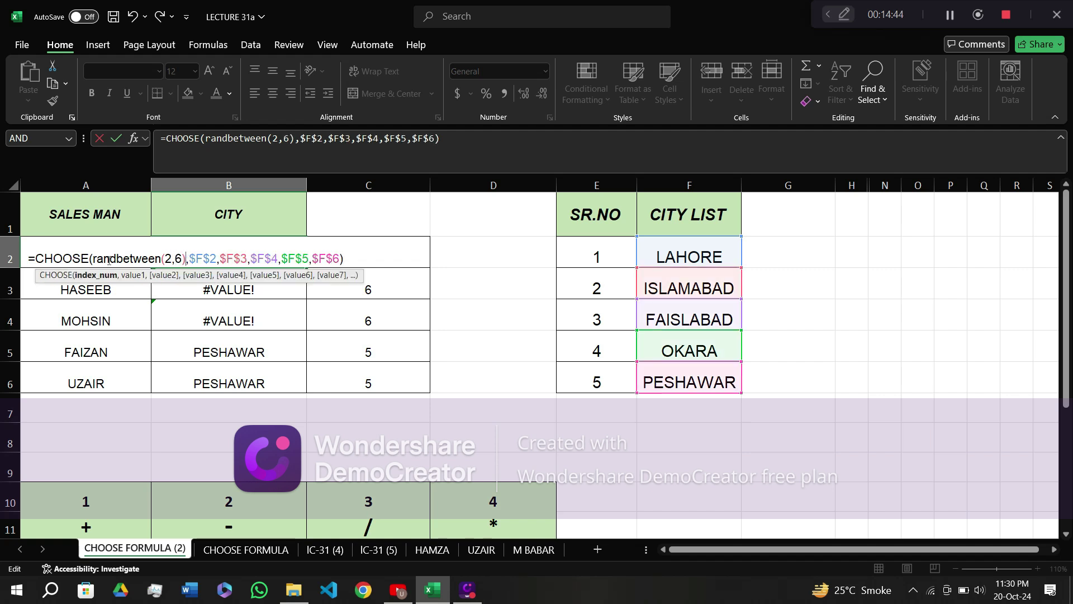
key("Return")
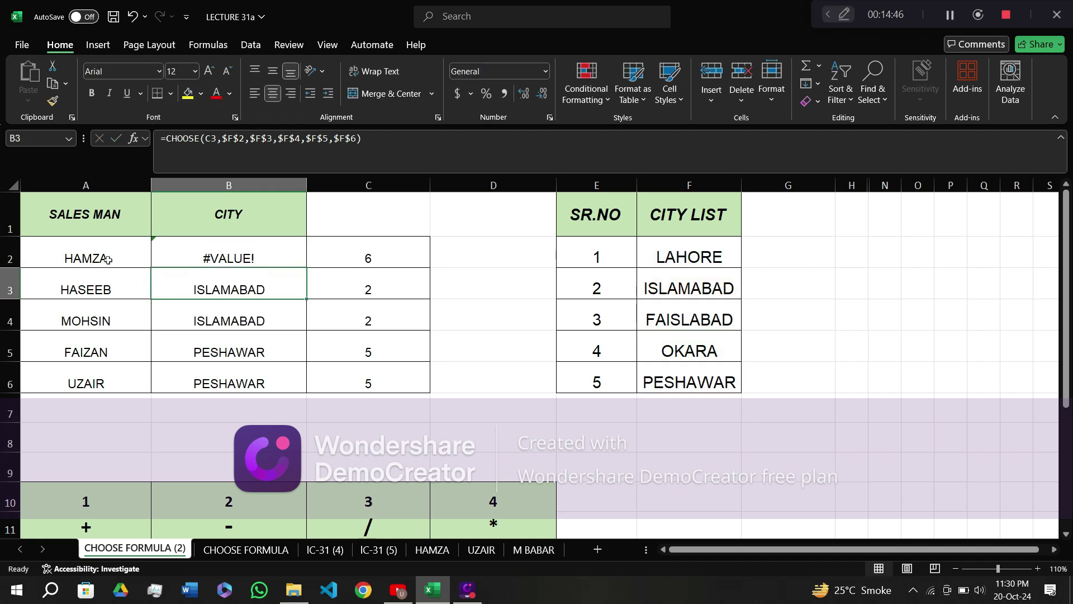
left_click(197, 246)
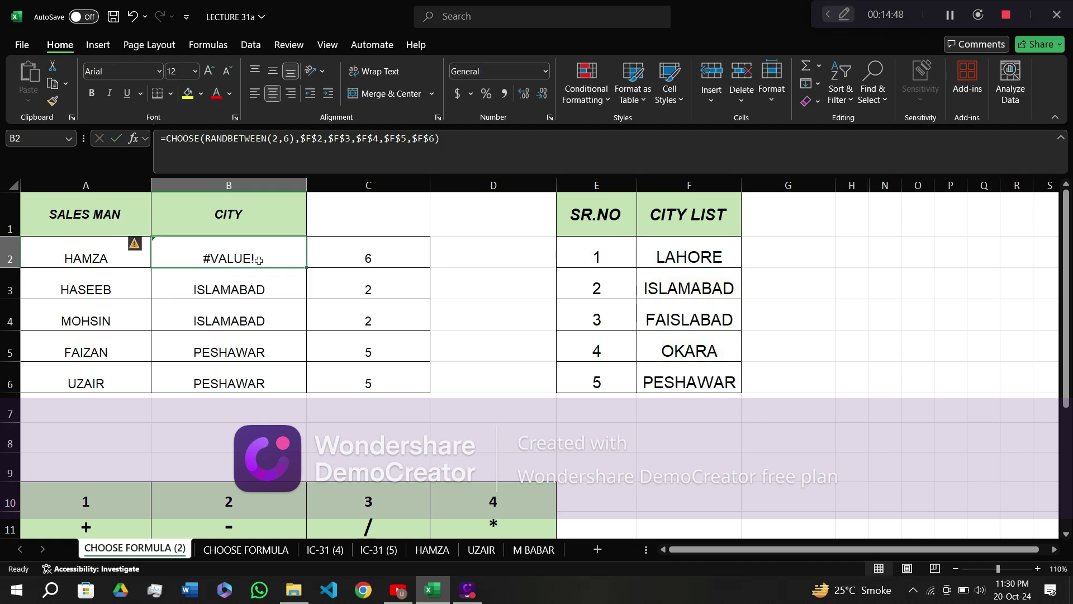
left_click_drag(306, 268, 294, 384)
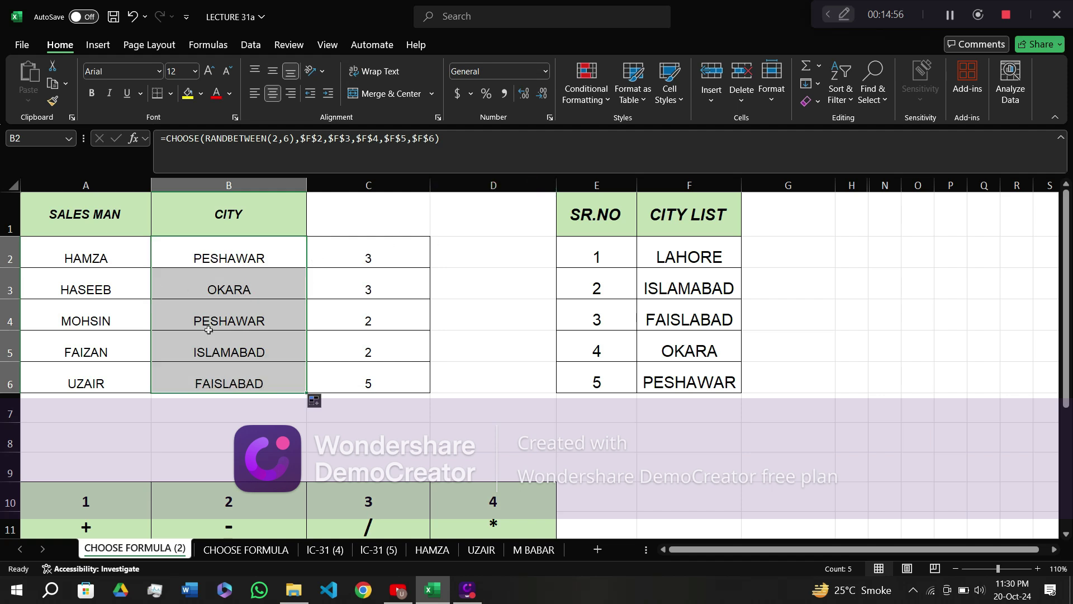
Clear the random index in C2 and recalculate the sheet repeatedly to check the randomly assigned cities.
left_click(371, 259)
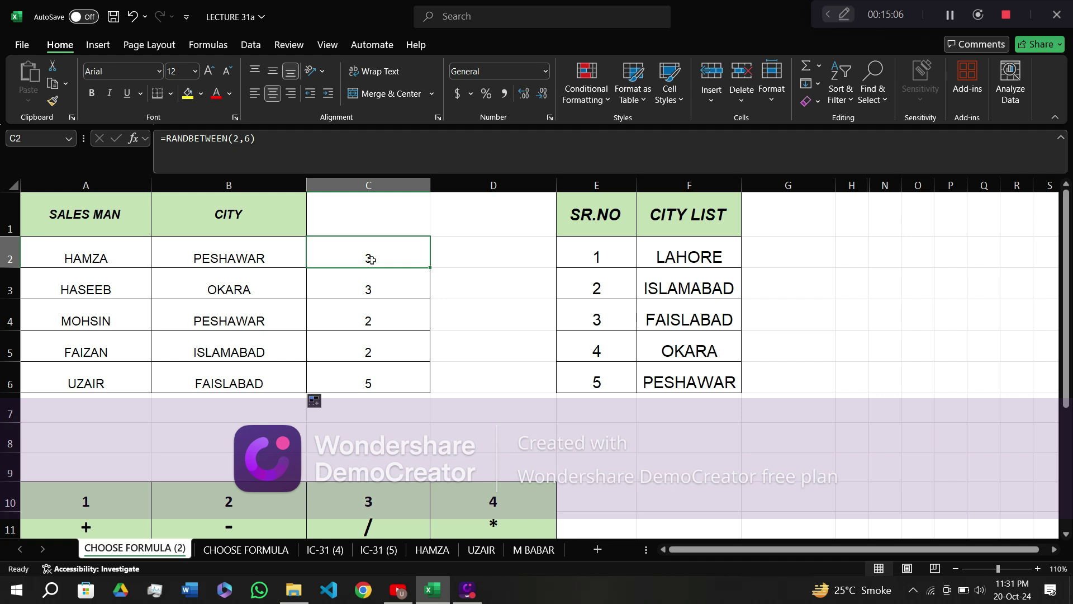
key("Delete")
key("Delete")
key("Delete")
key("Delete")
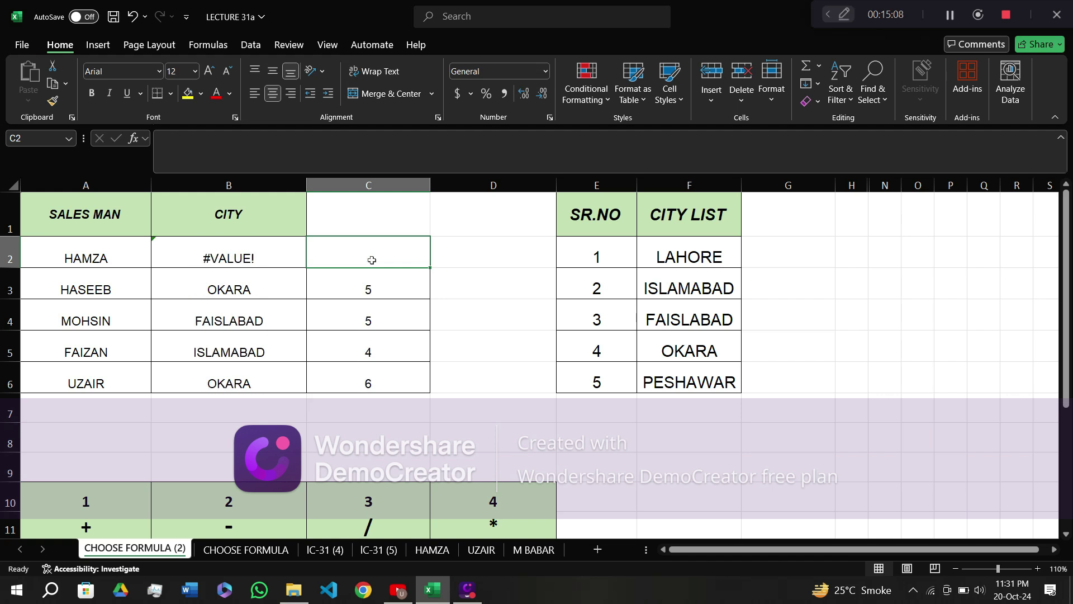
key("Delete")
key("Delete")
key("Delete")
key("Delete")
key("Delete")
key("Delete")
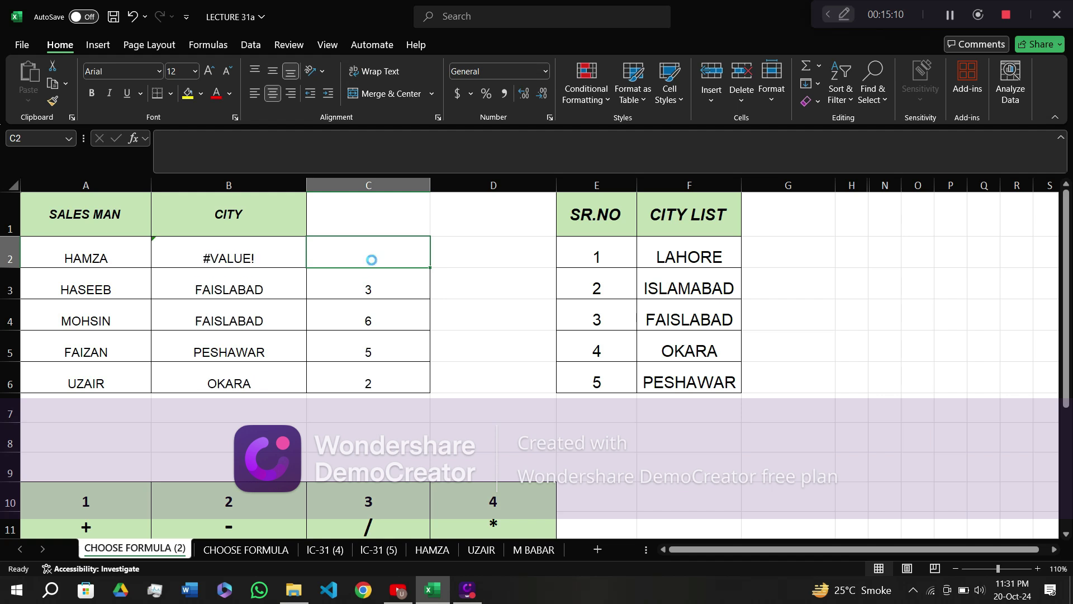
key("Delete")
key("Delete")
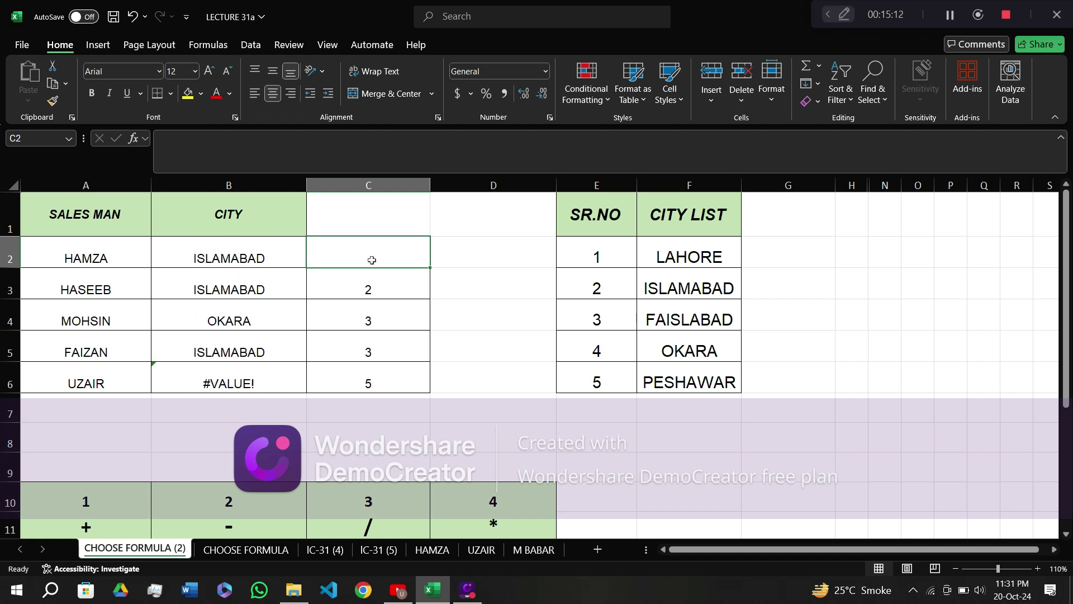
key("Delete")
key("Delete")
key("Delete")
key("Delete")
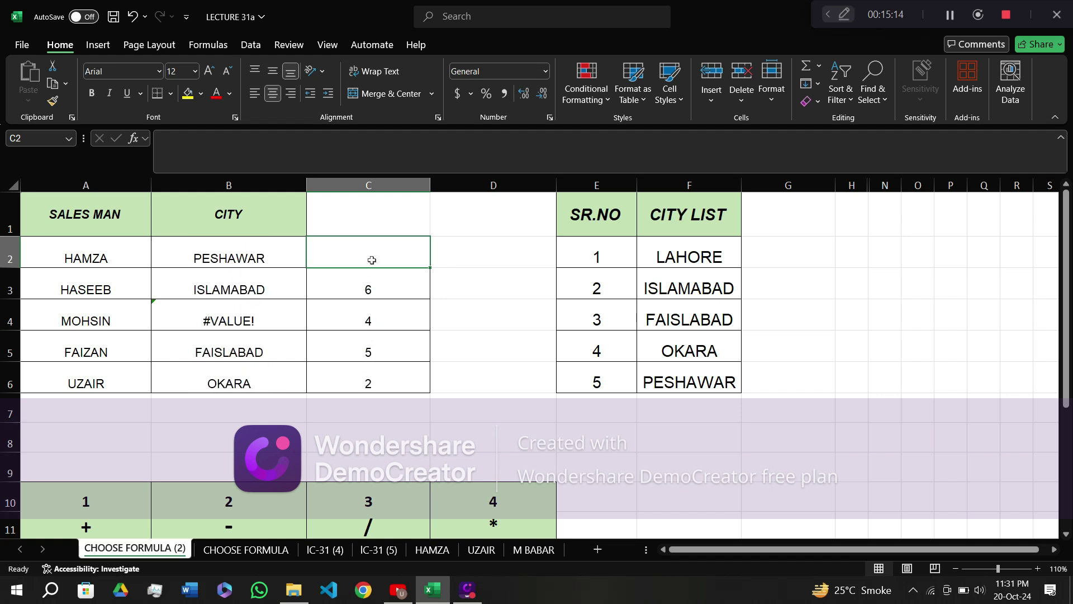
key("Delete")
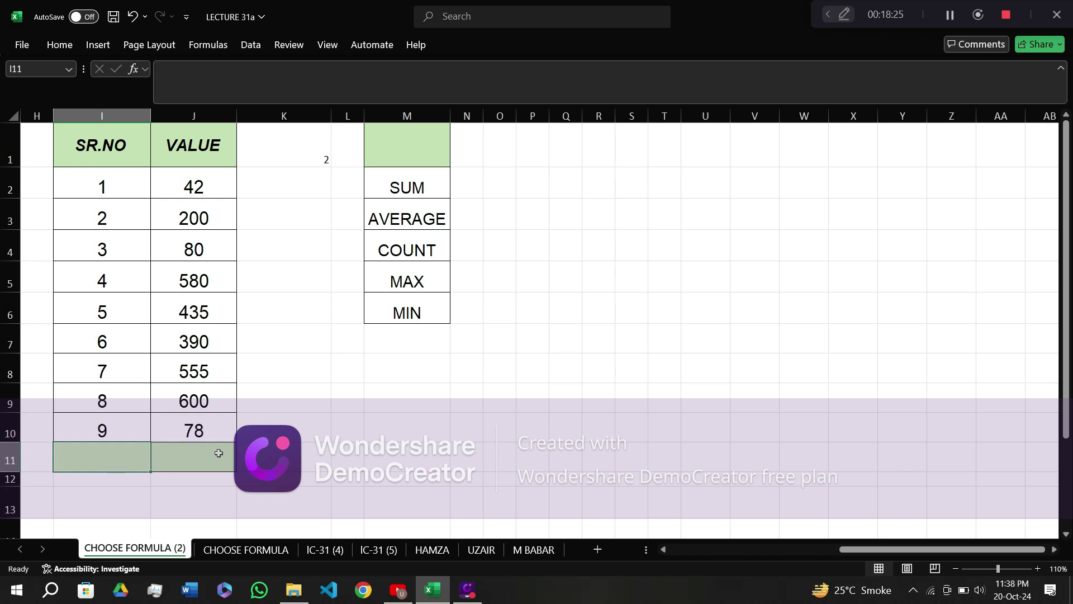
Begin a CHOOSE formula in I11, below the SR.NO column, with K1 as its index number.
left_click(191, 465)
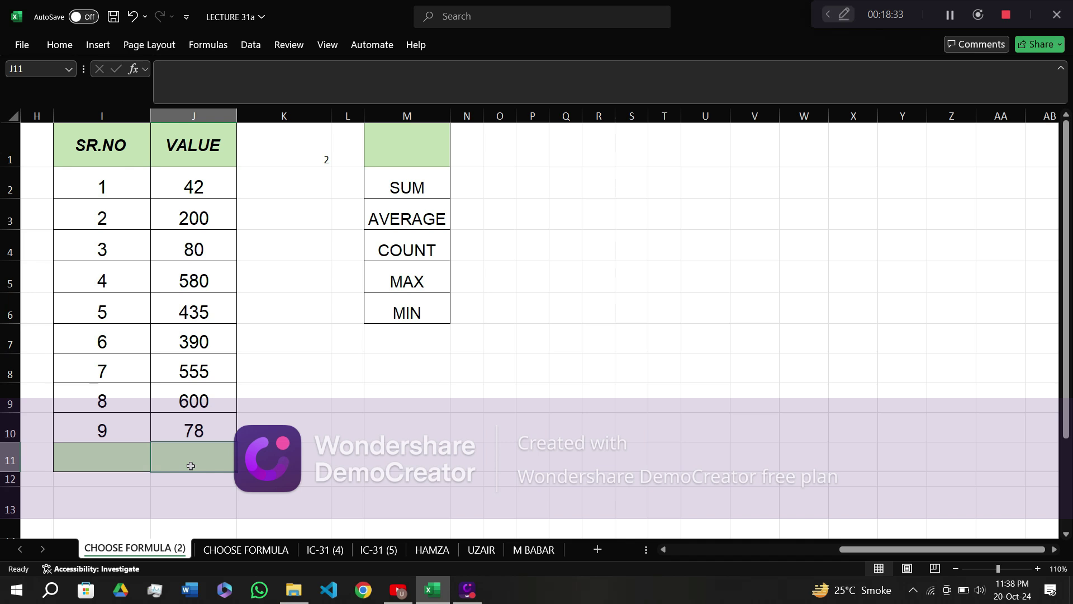
left_click(94, 463)
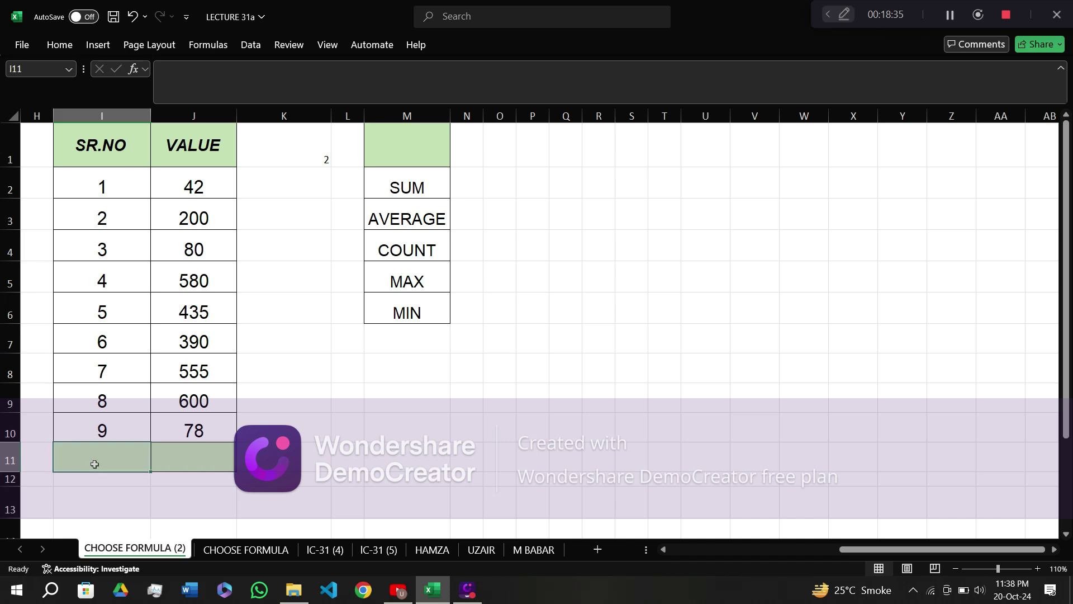
type("=")
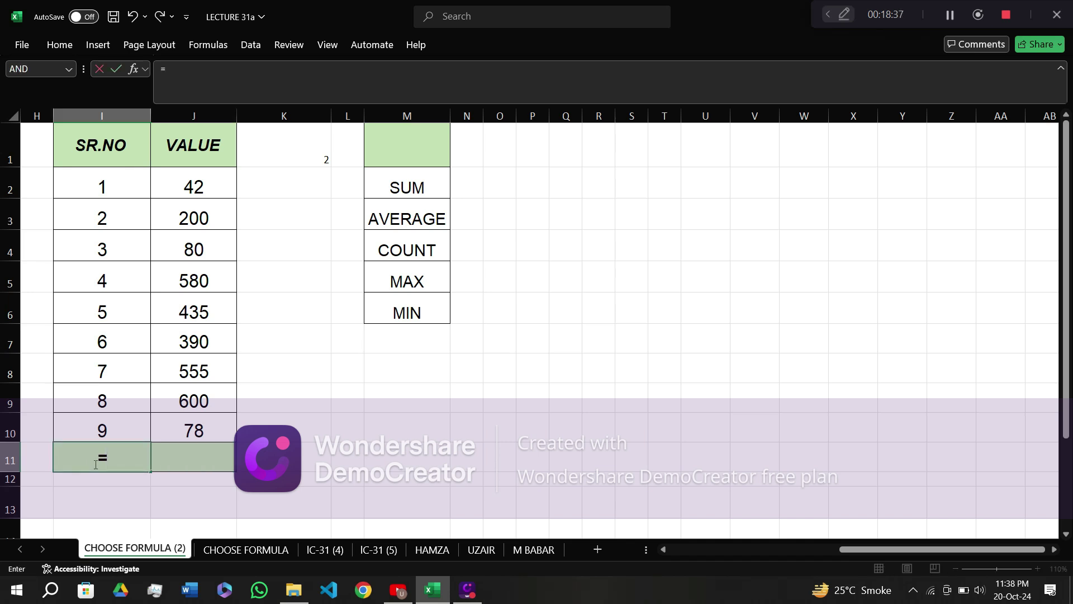
type("choo")
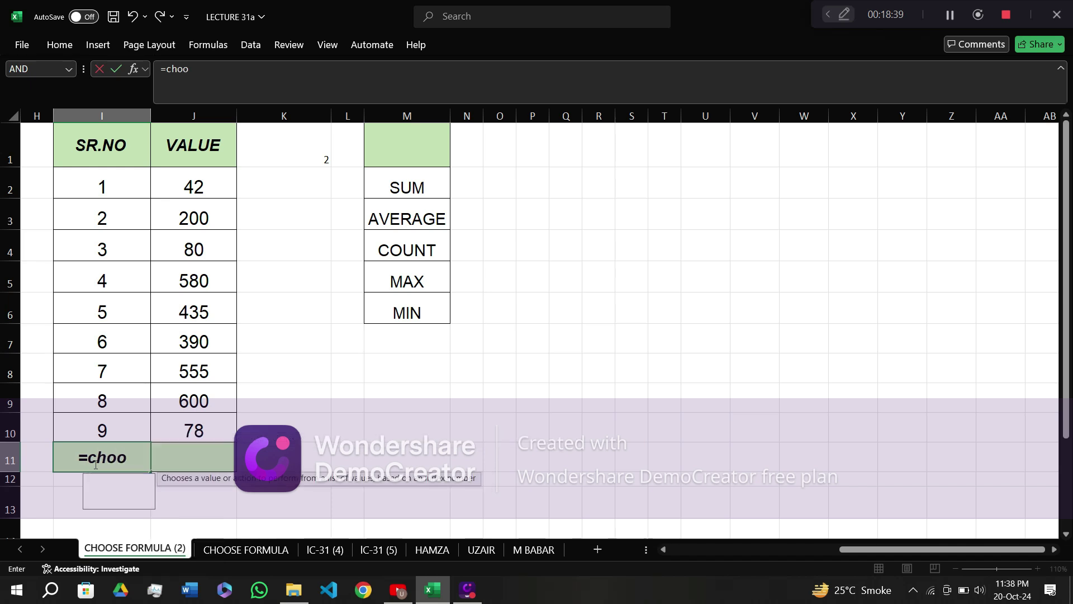
type("se(")
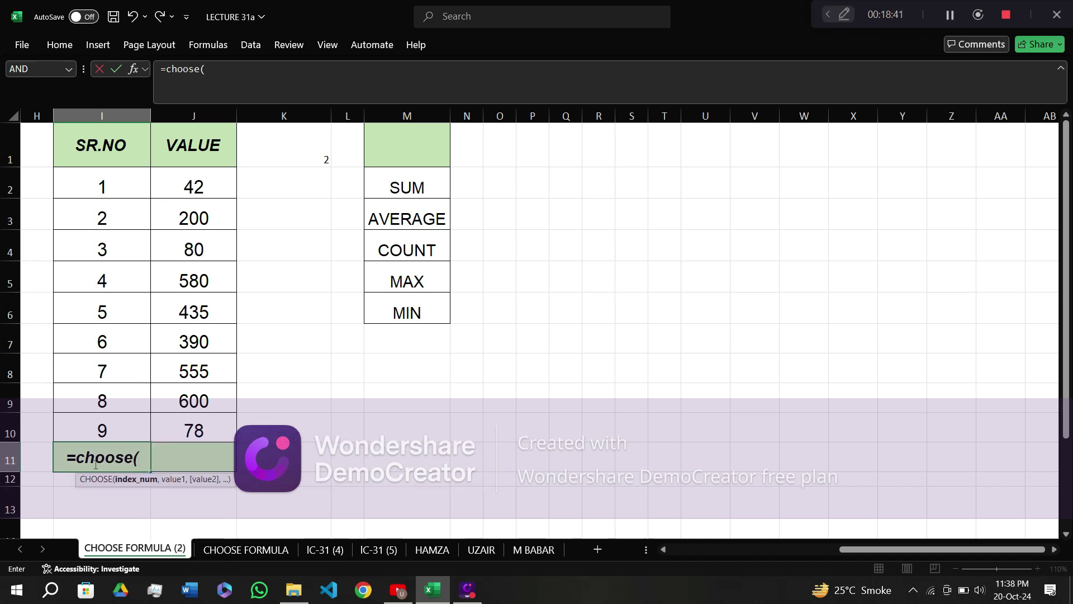
left_click(311, 144)
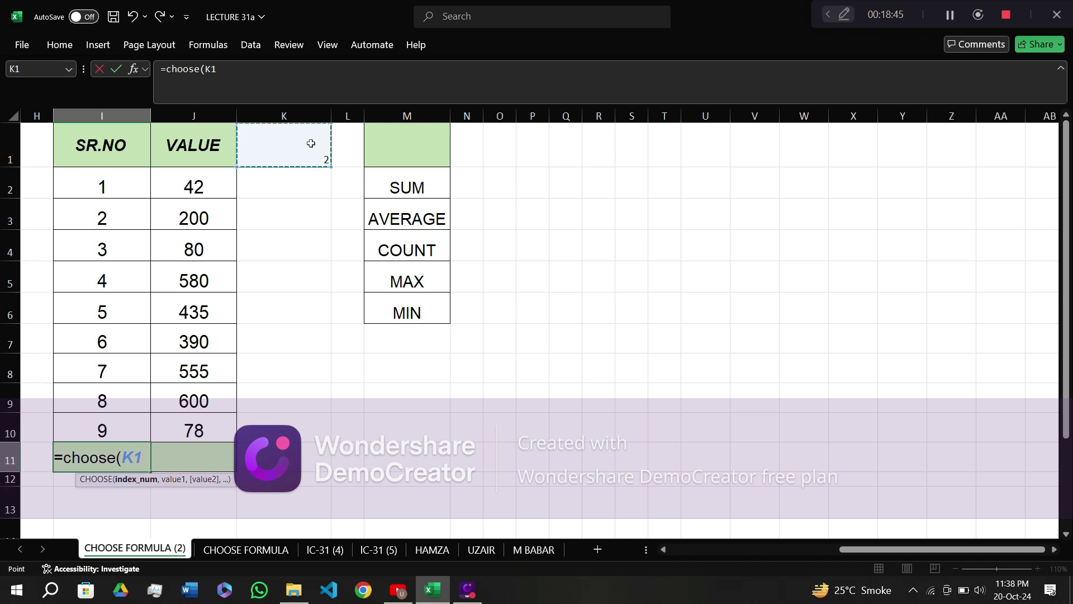
type(",")
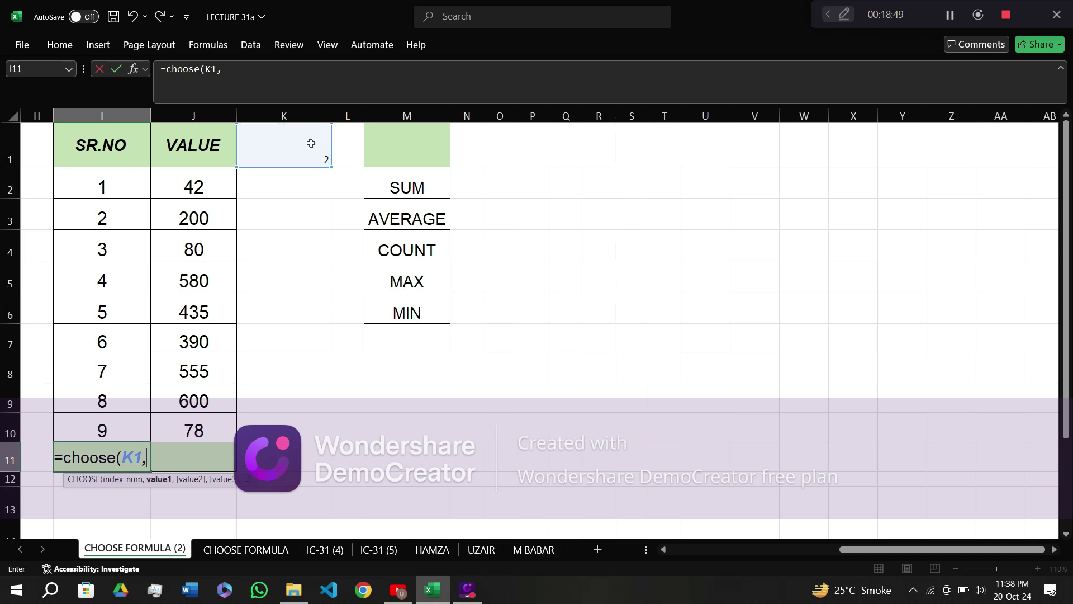
type("\"")
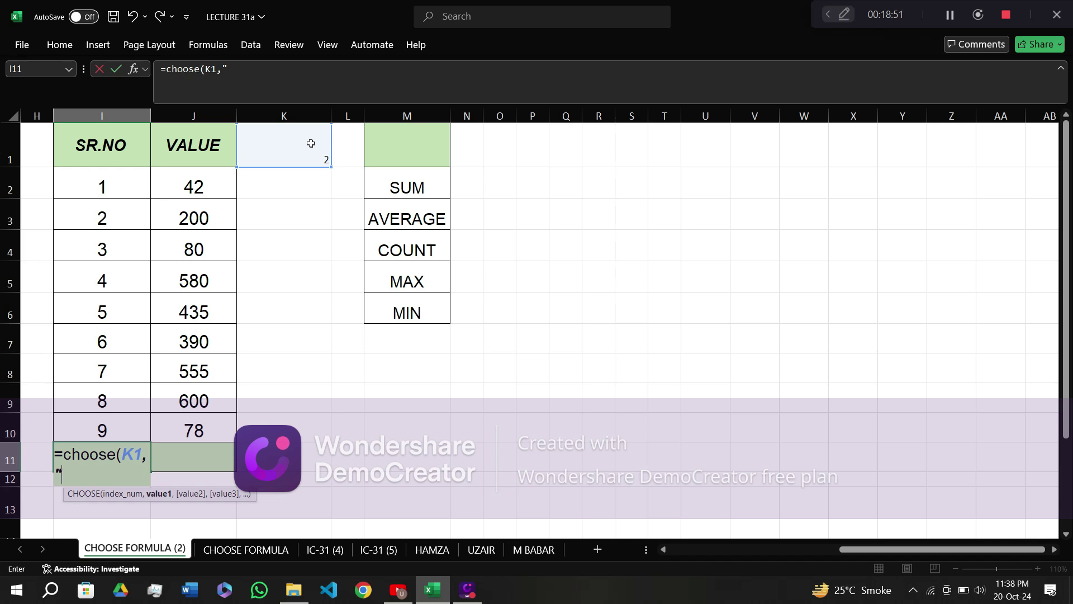
type("sum\",")
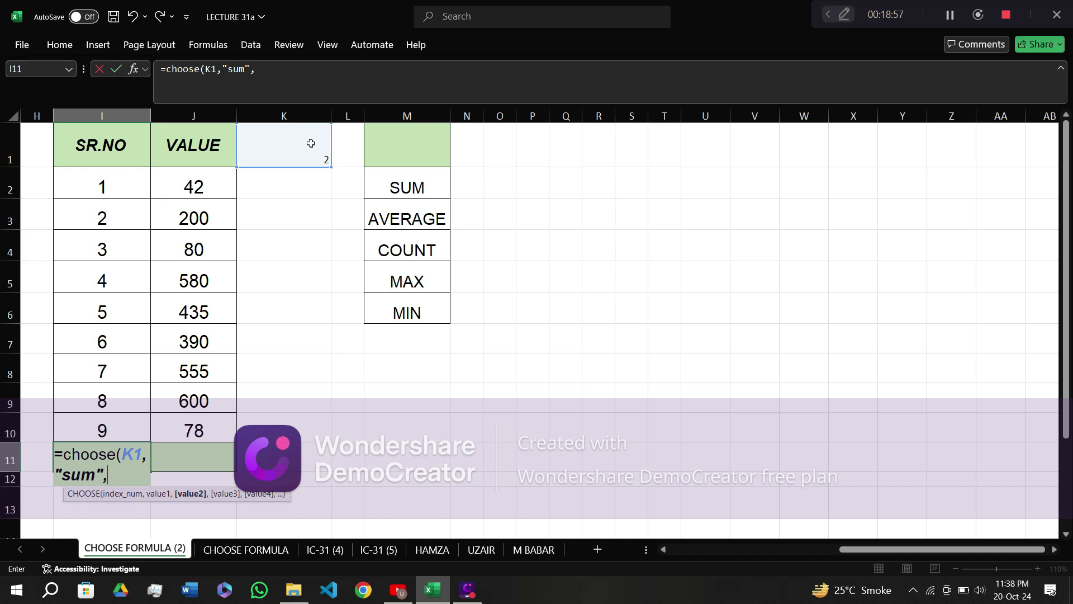
type("av")
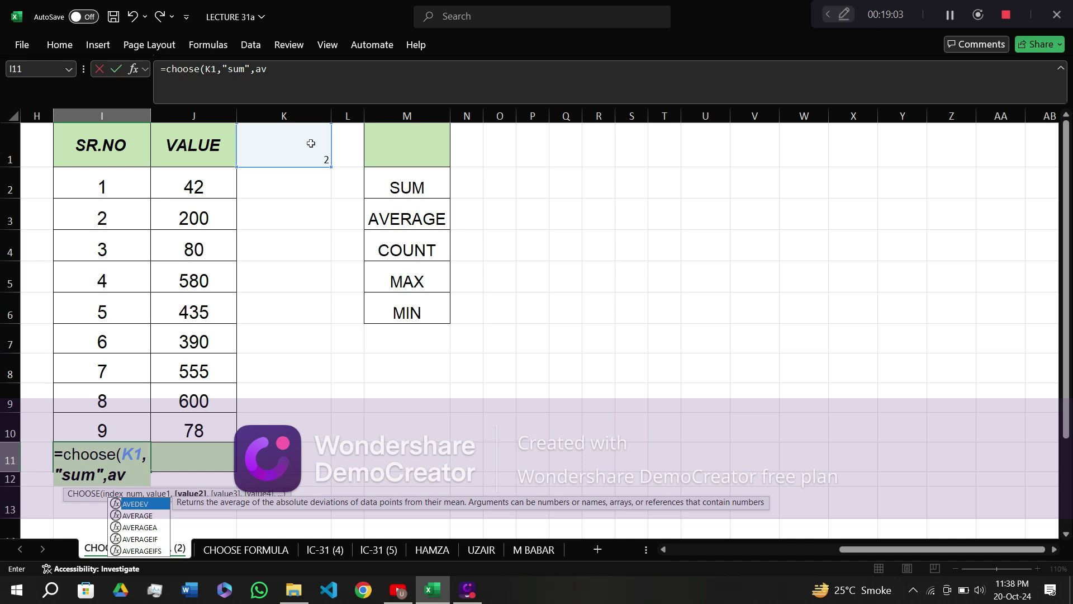
key("BackSpace")
key("BackSpace")
key("BackSpace")
key("BackSpace")
key("BackSpace")
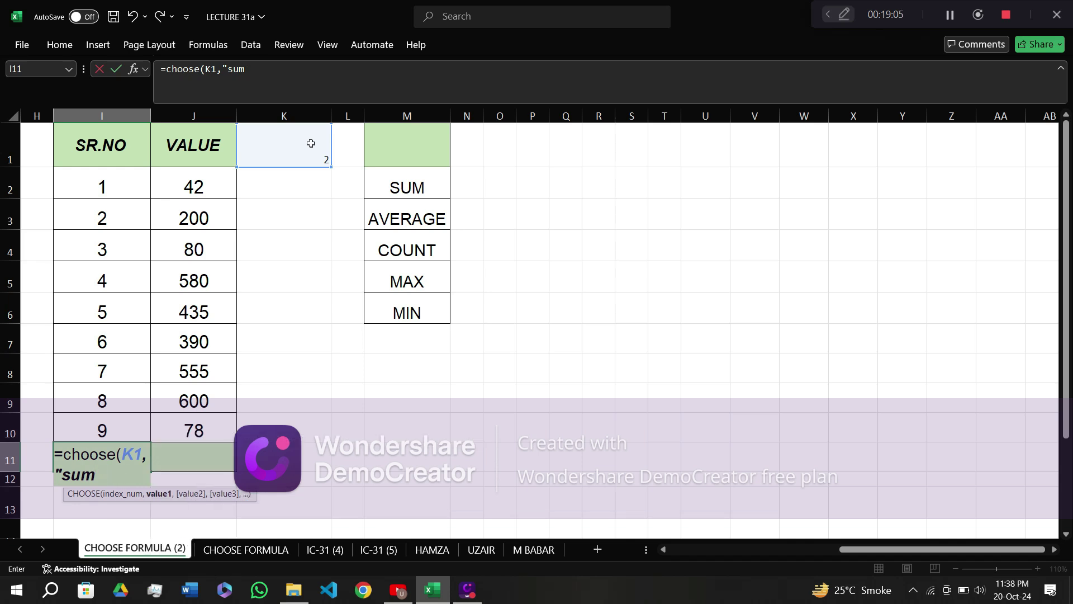
key("BackSpace")
key("BackSpace")
key("BackSpace")
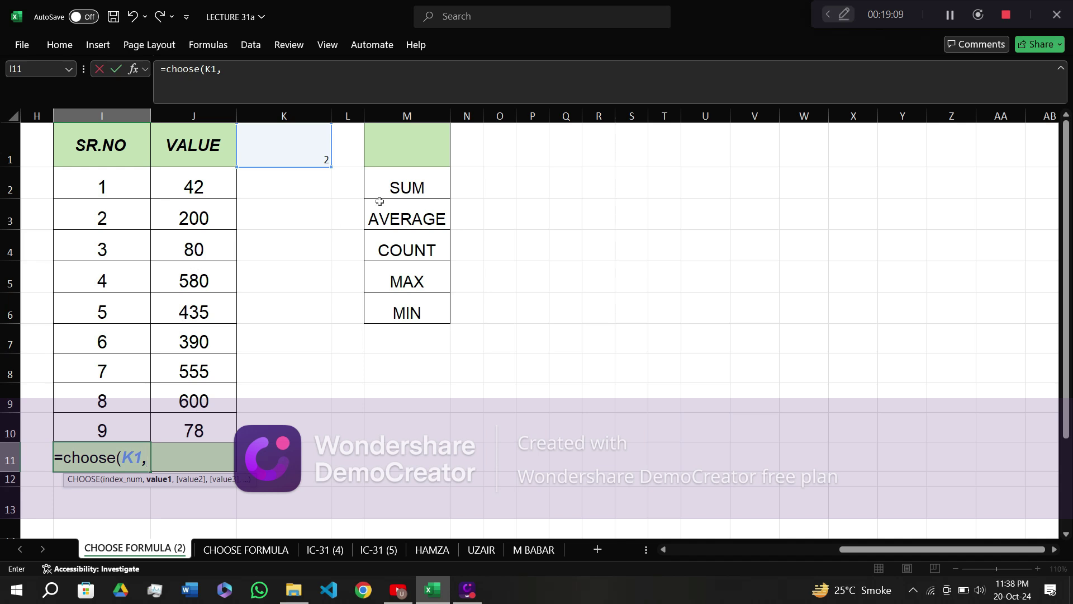
Complete I11's CHOOSE formula with M2, M3, M4, M5 and M6 as its values.
left_click(405, 188)
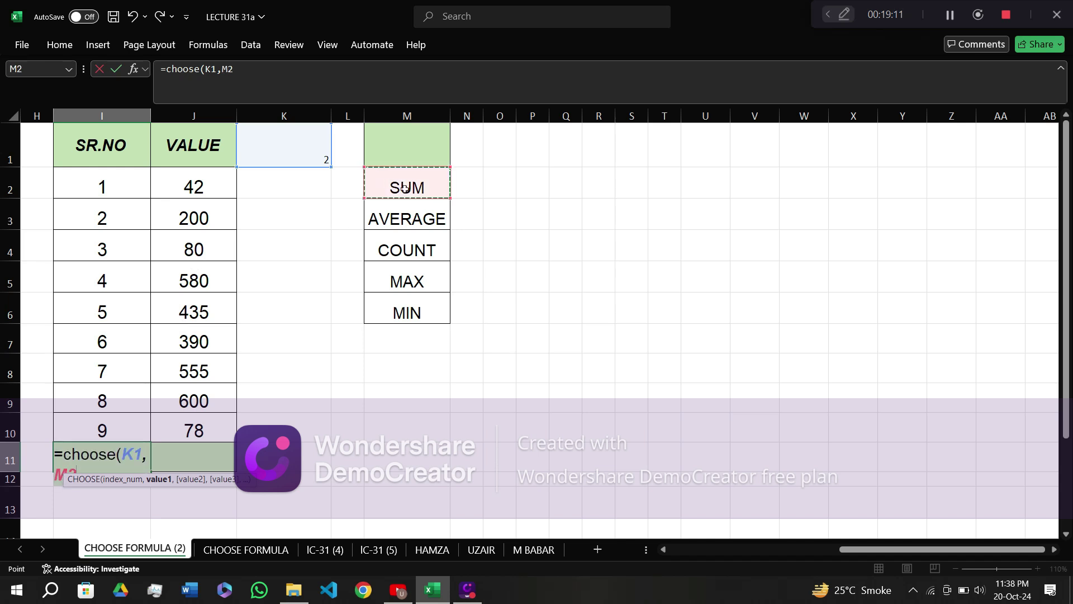
type(",")
left_click(443, 207)
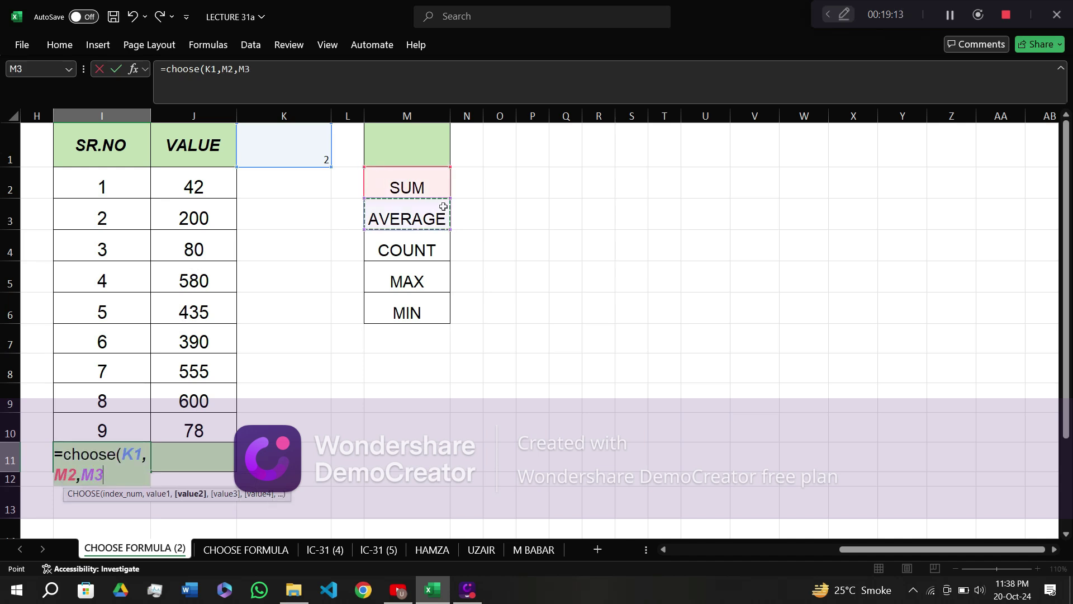
type(",")
left_click(427, 244)
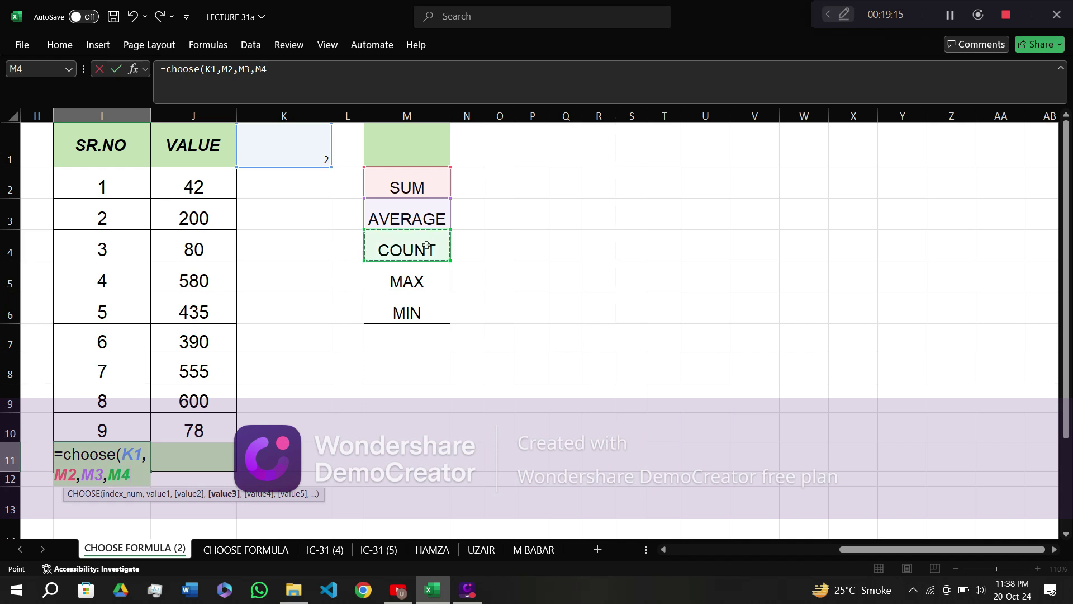
type(",")
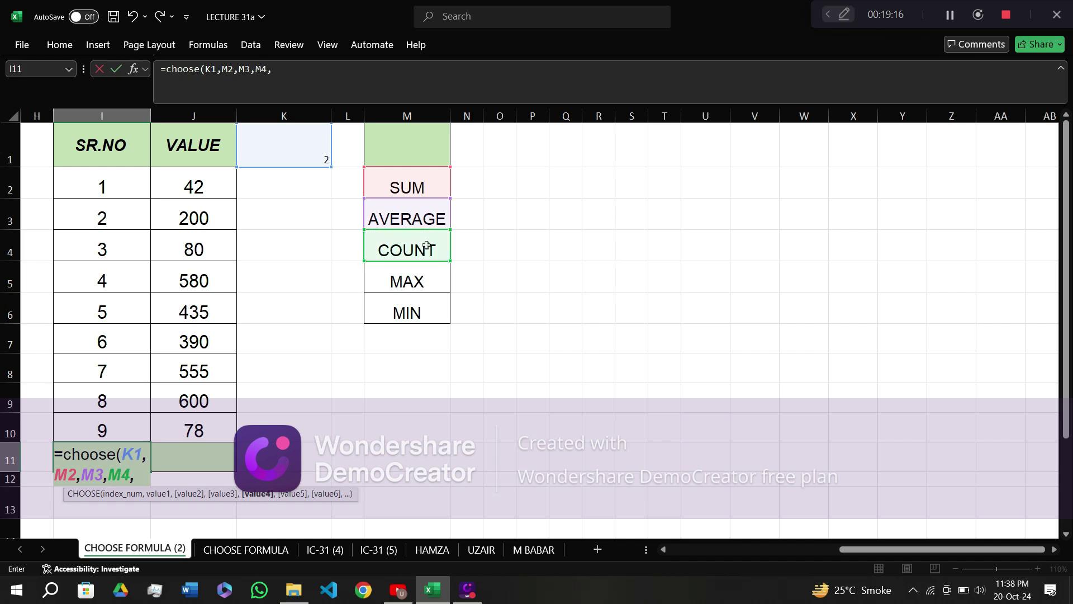
left_click(406, 277)
type(",")
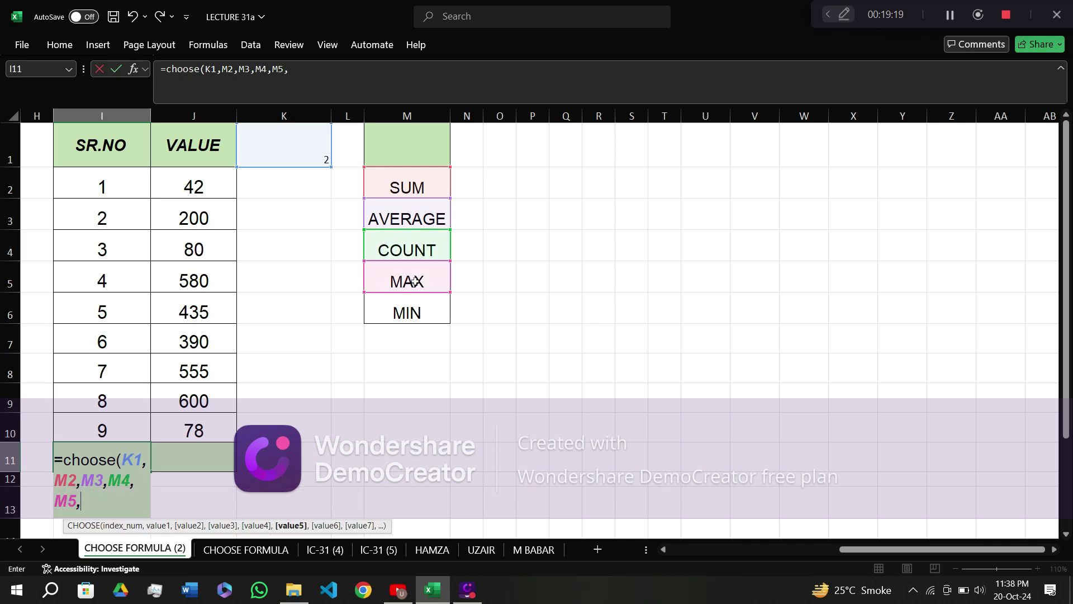
left_click(415, 312)
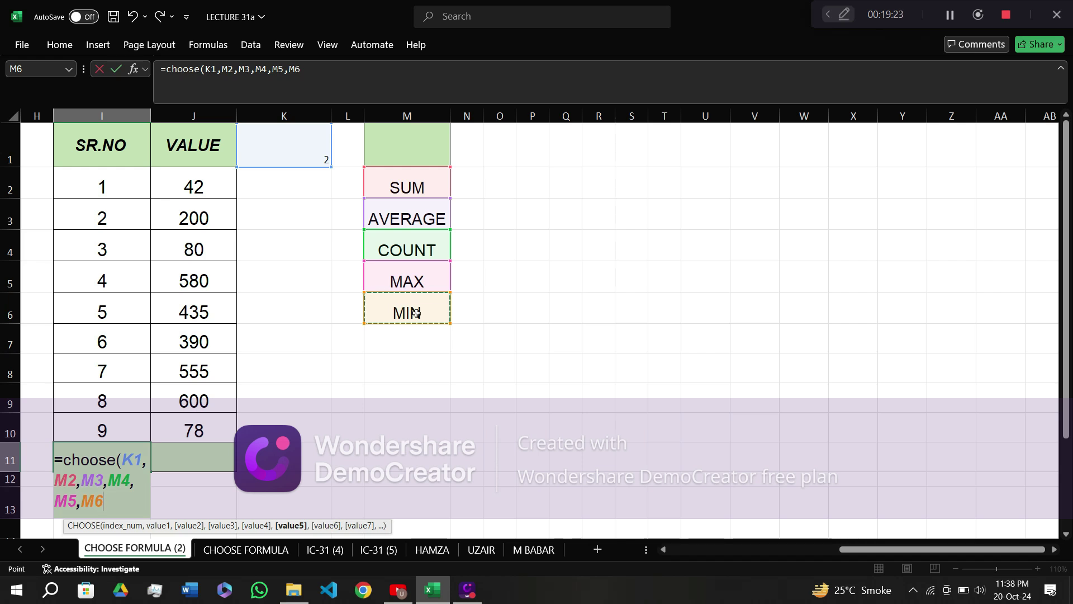
type(")")
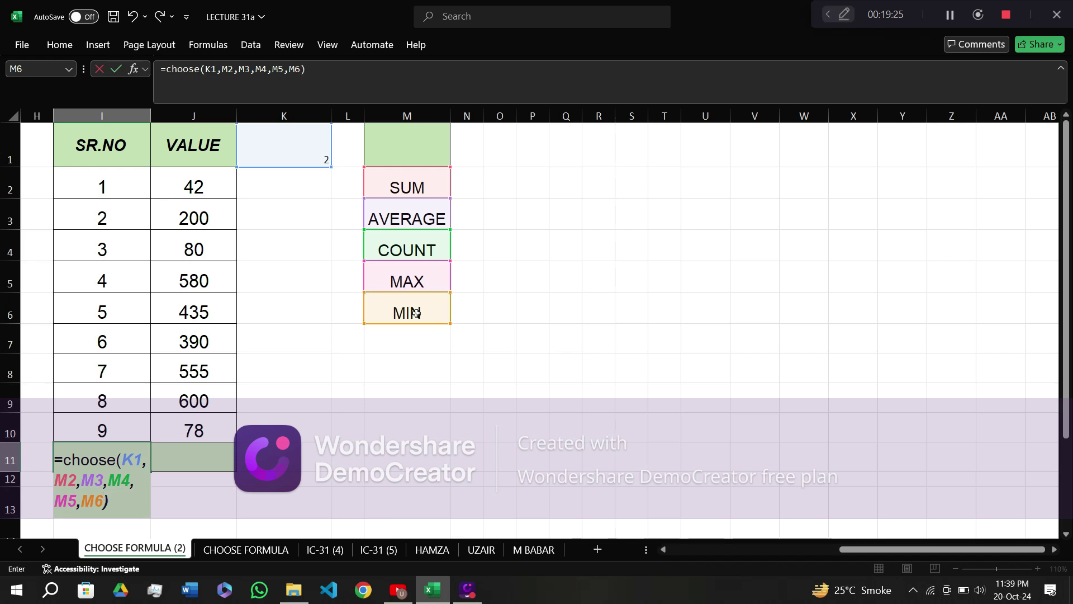
key("Return")
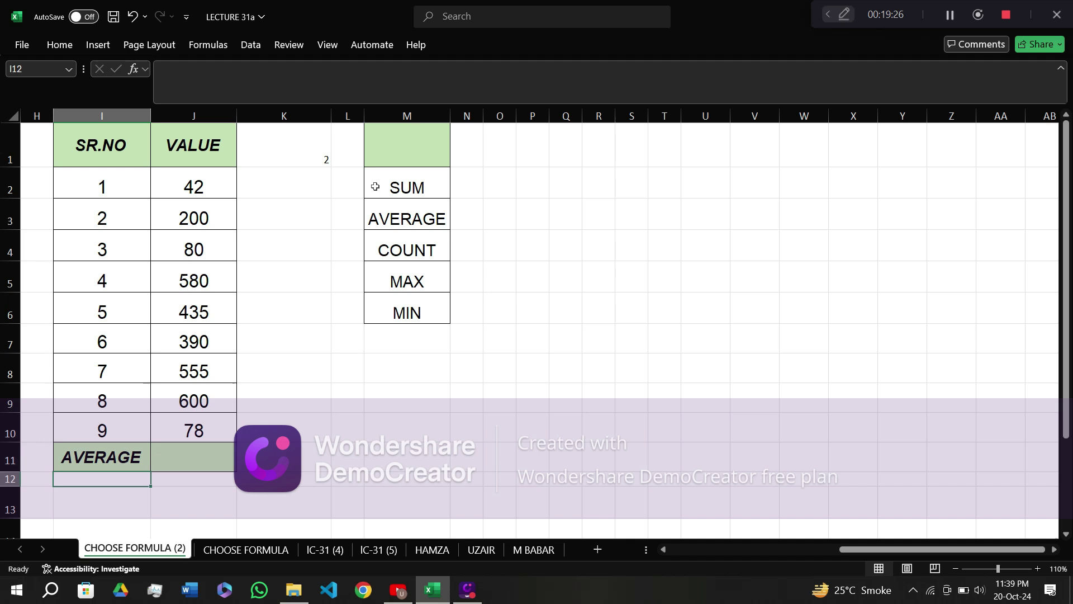
Test the function name returned in I11 by setting the K1 index to 1 and to 5.
left_click(307, 158)
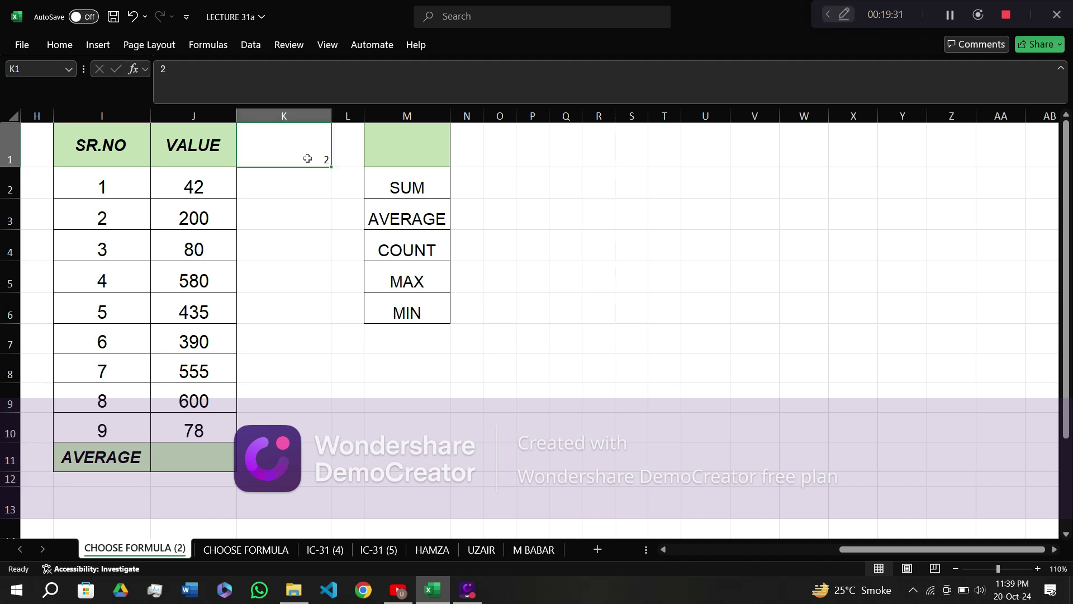
type("1")
key("Return")
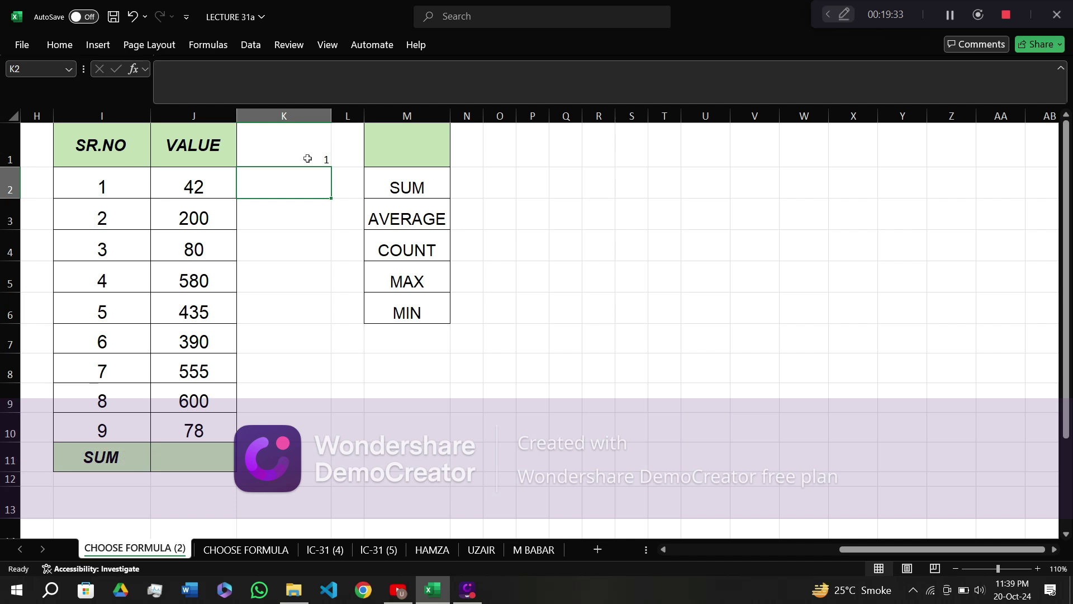
left_click(296, 156)
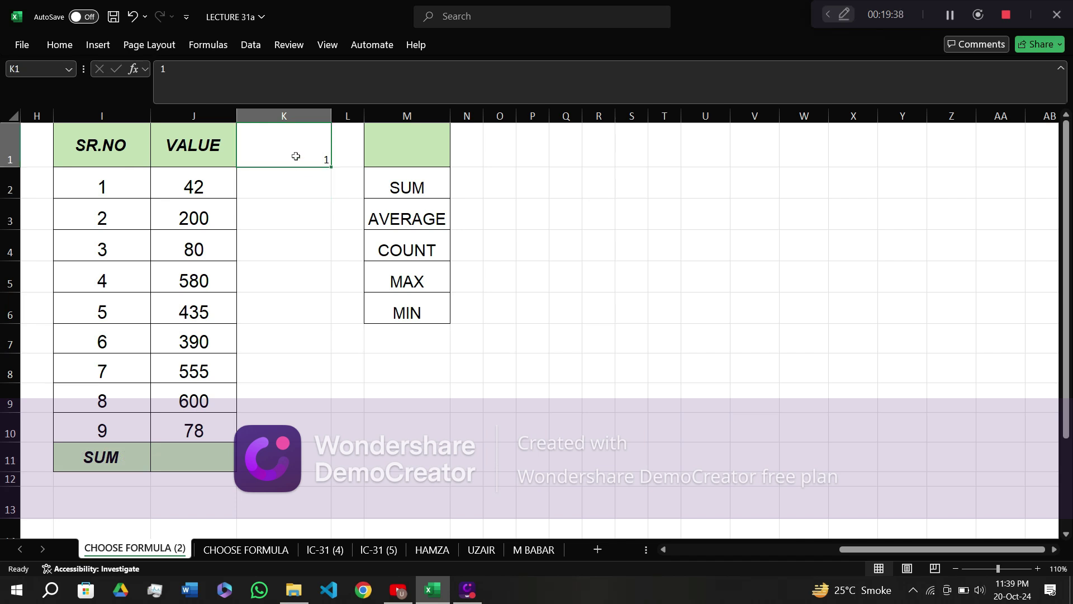
type("5")
key("Return")
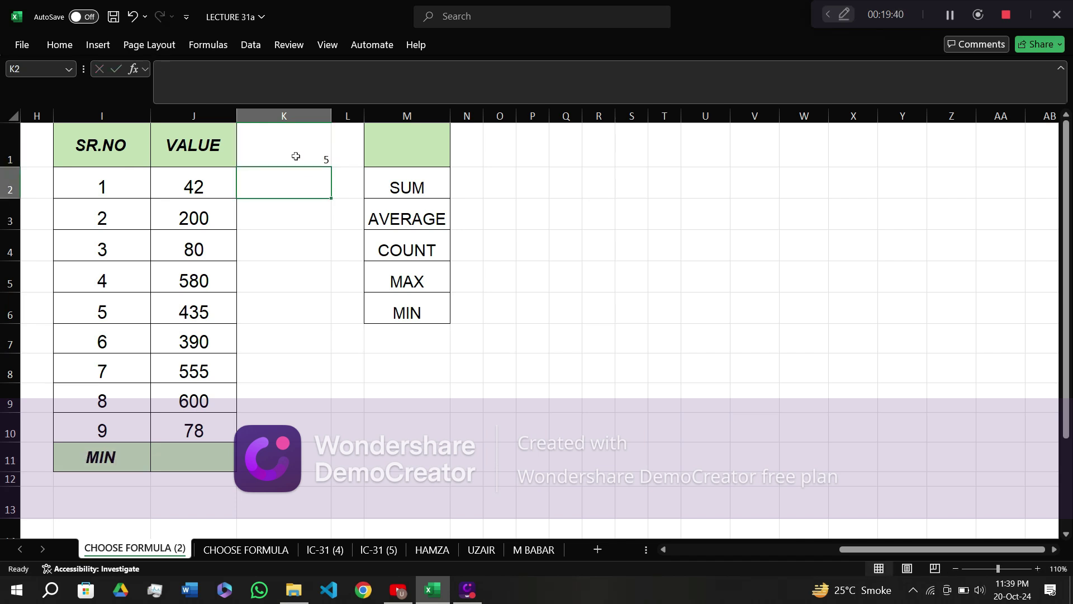
Begin a CHOOSE formula in J11, below the VALUE column, with K1 as its index number.
left_click(179, 454)
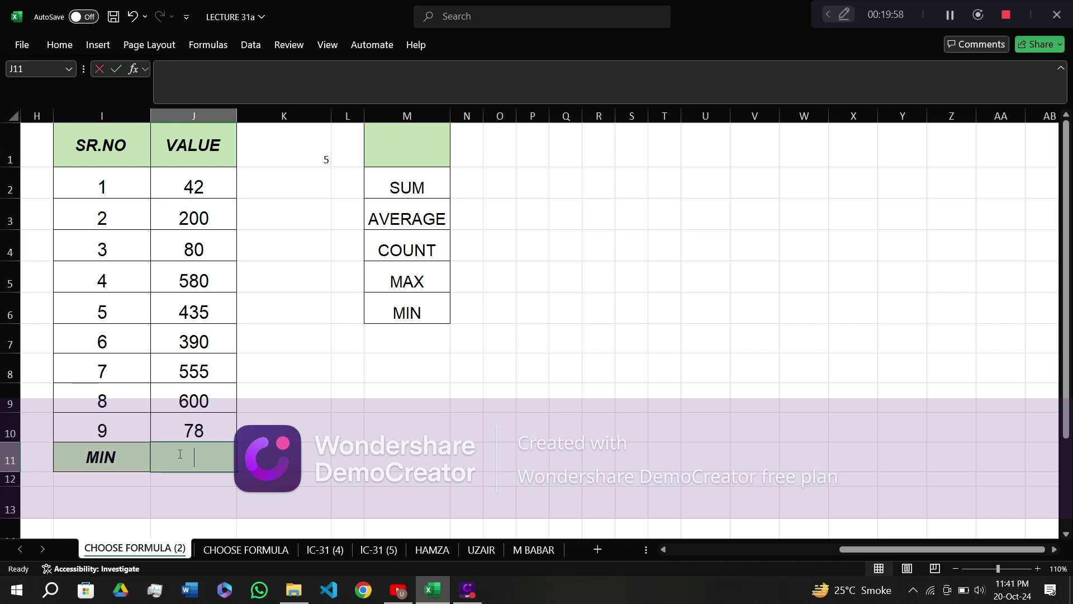
type("=ch")
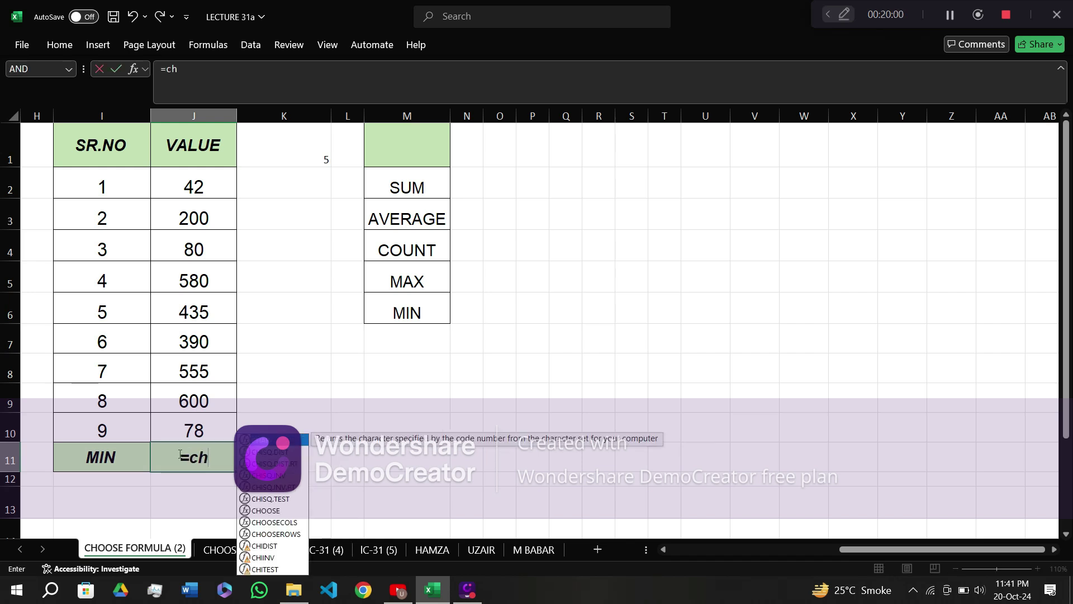
type("oose")
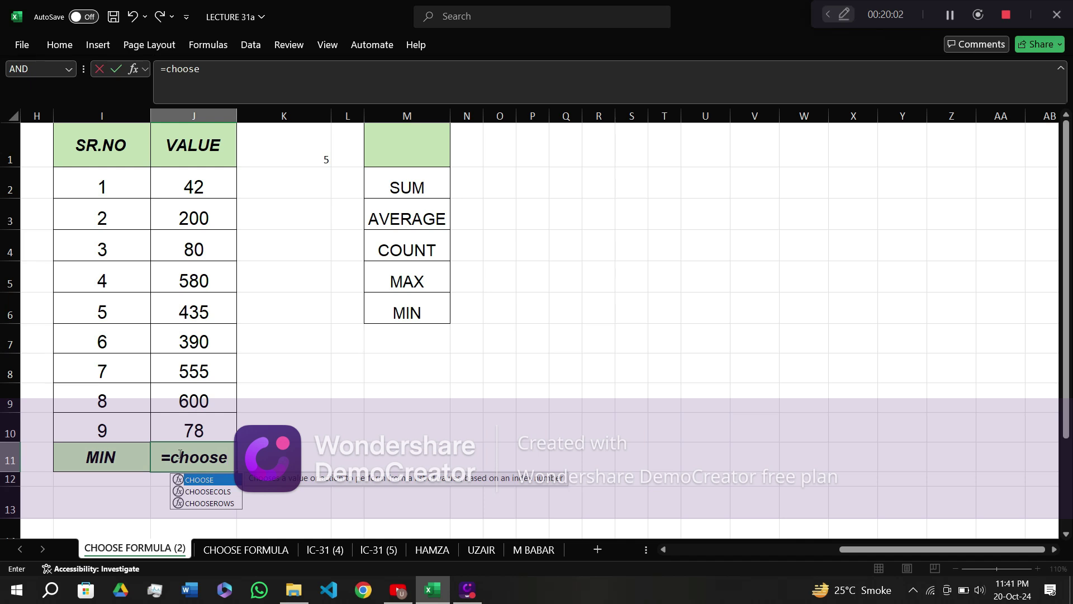
type("(")
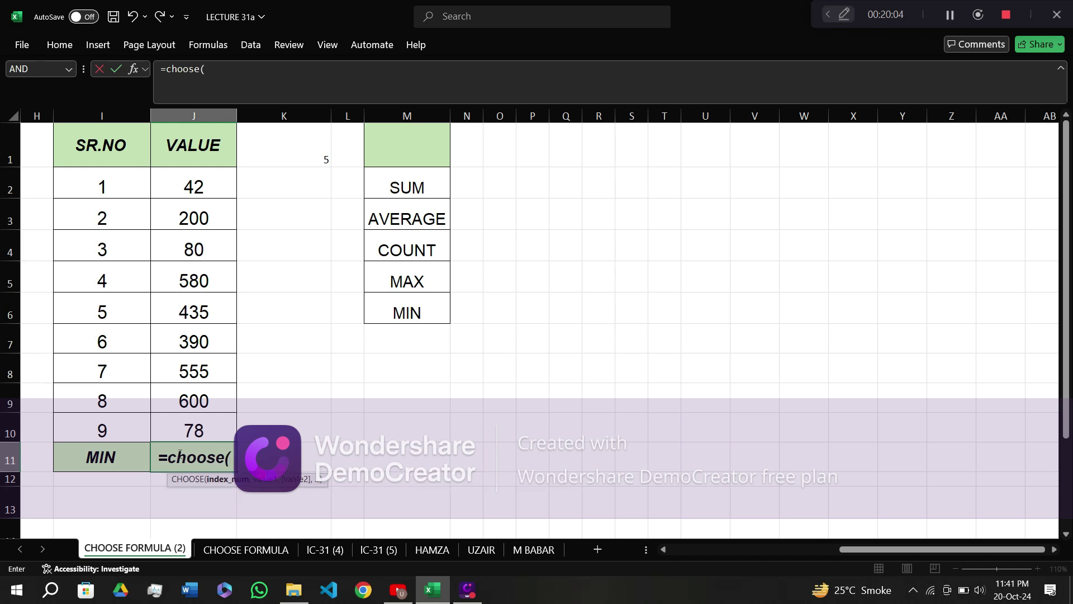
left_click(289, 160)
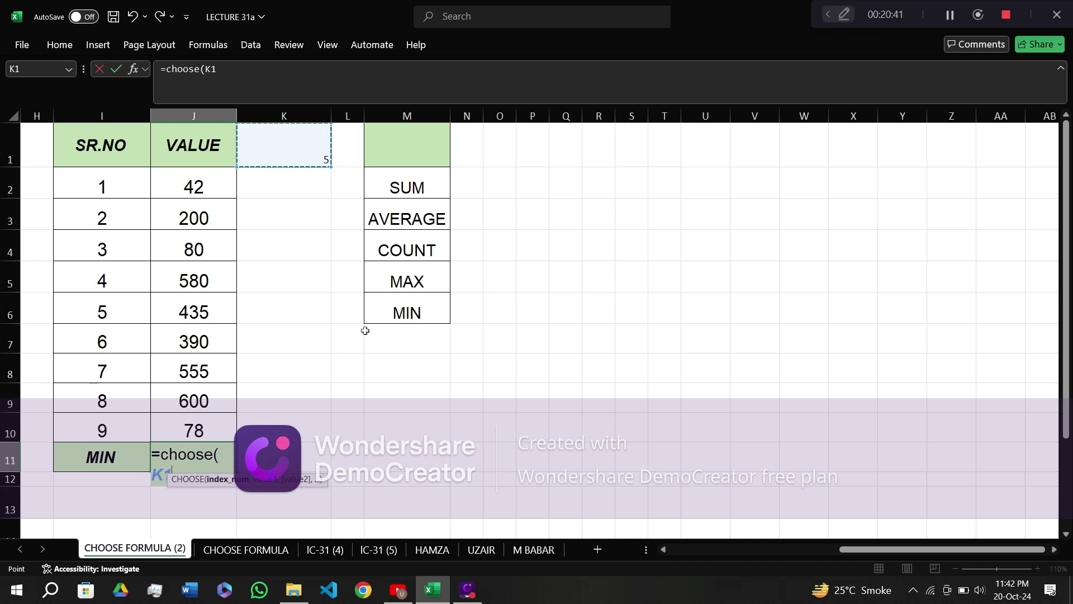
type(",")
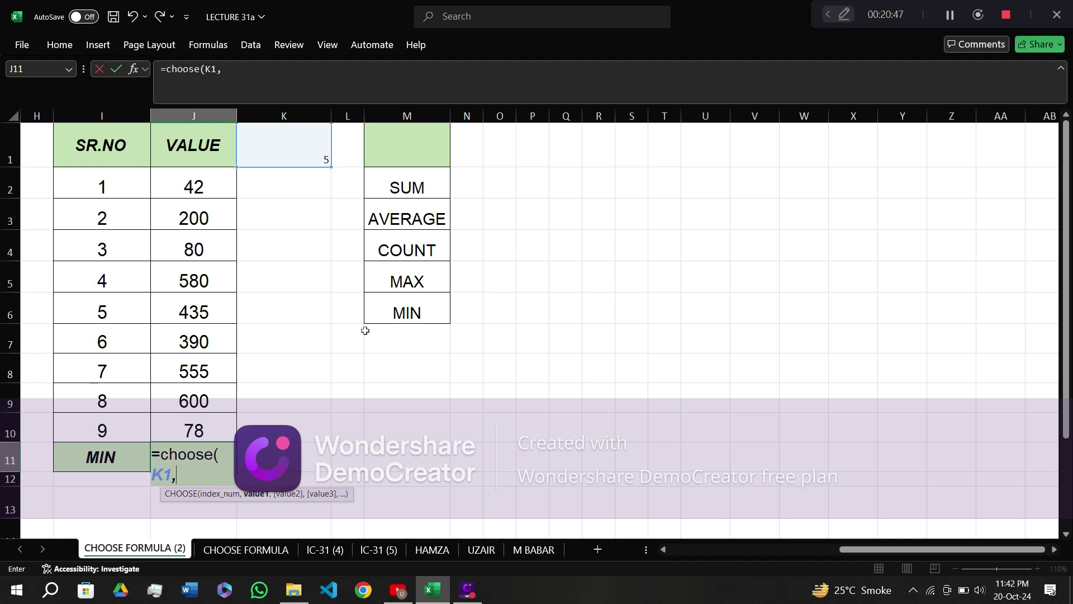
Add SUM(J2:J10) as the first value of J11's CHOOSE formula.
type("s")
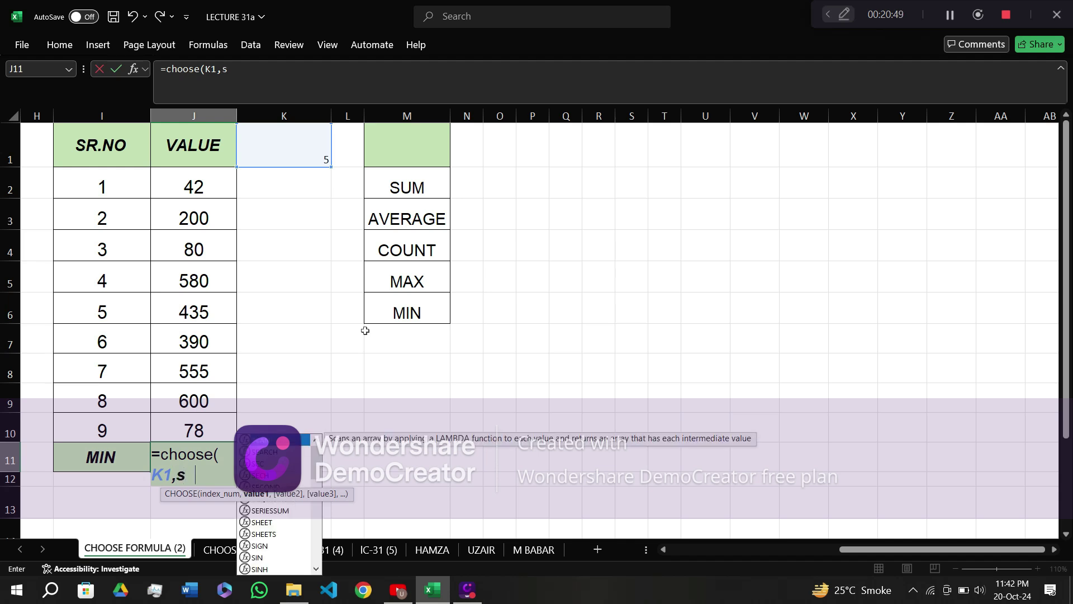
type("un")
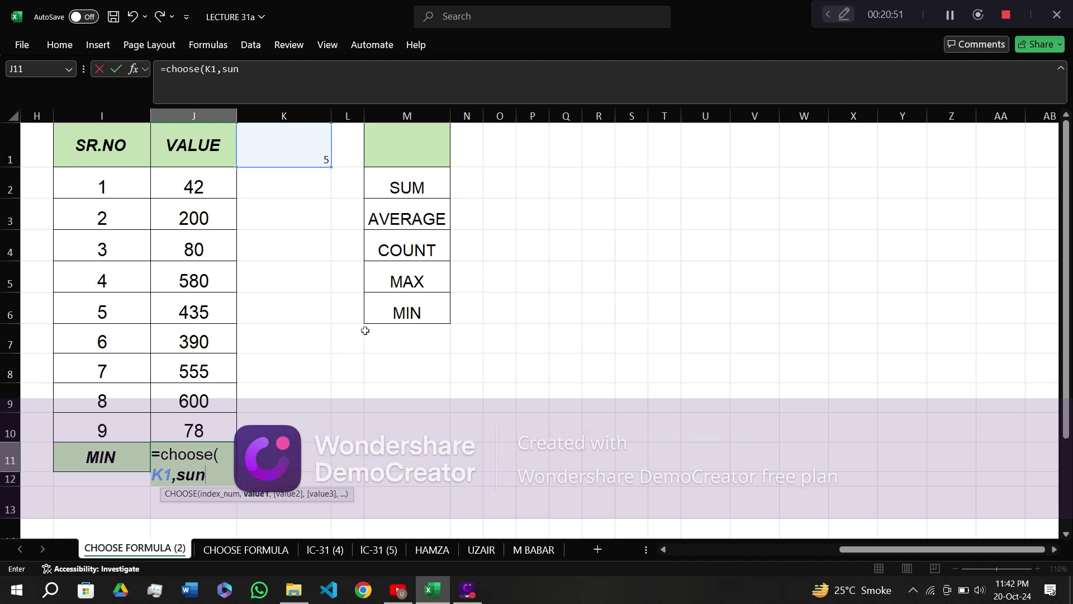
key("BackSpace")
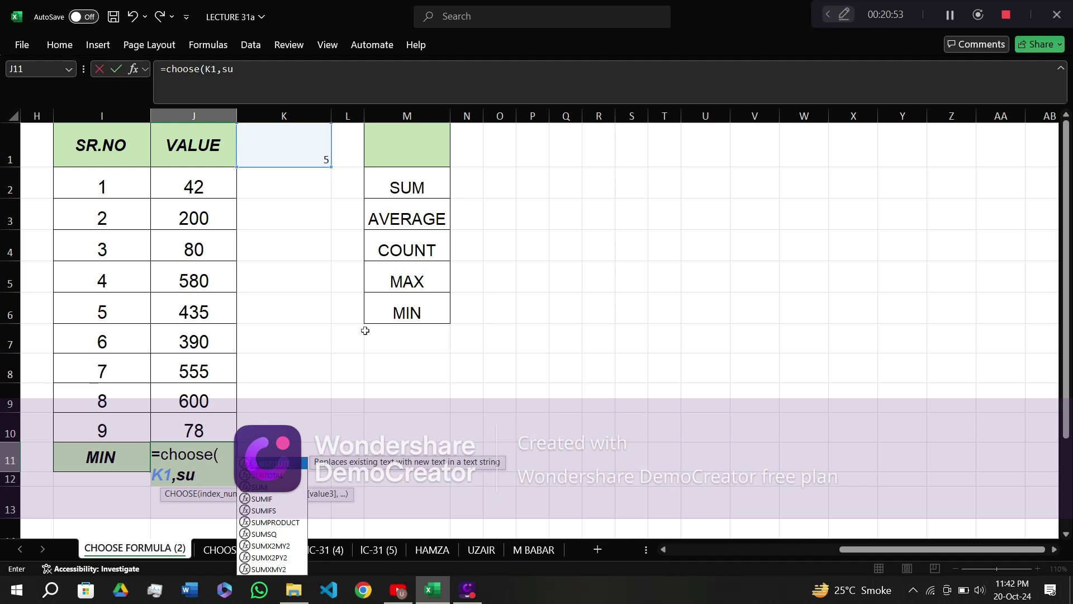
type("m")
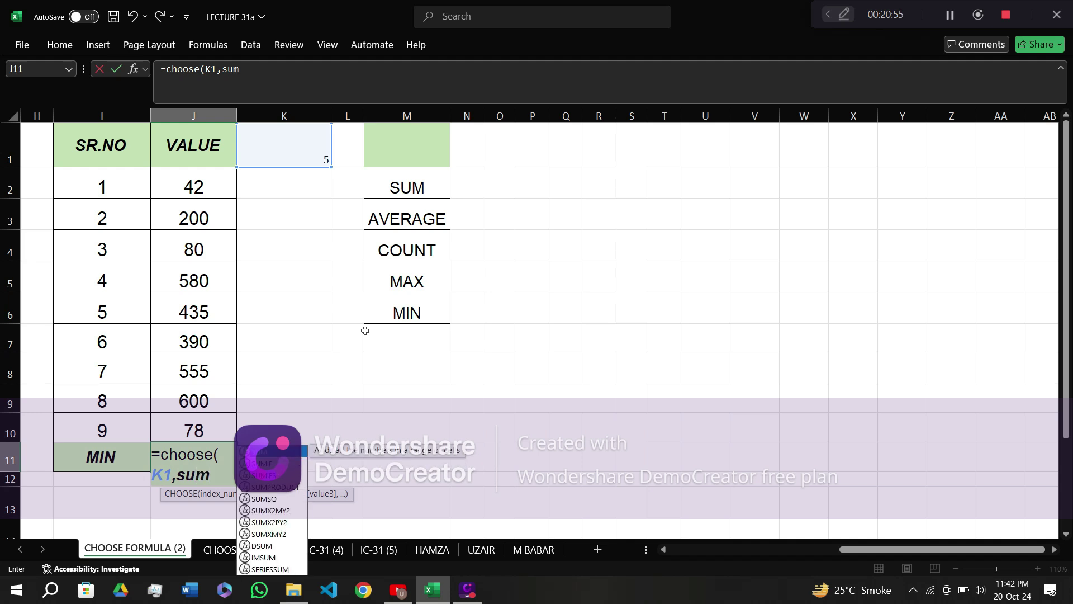
type("(")
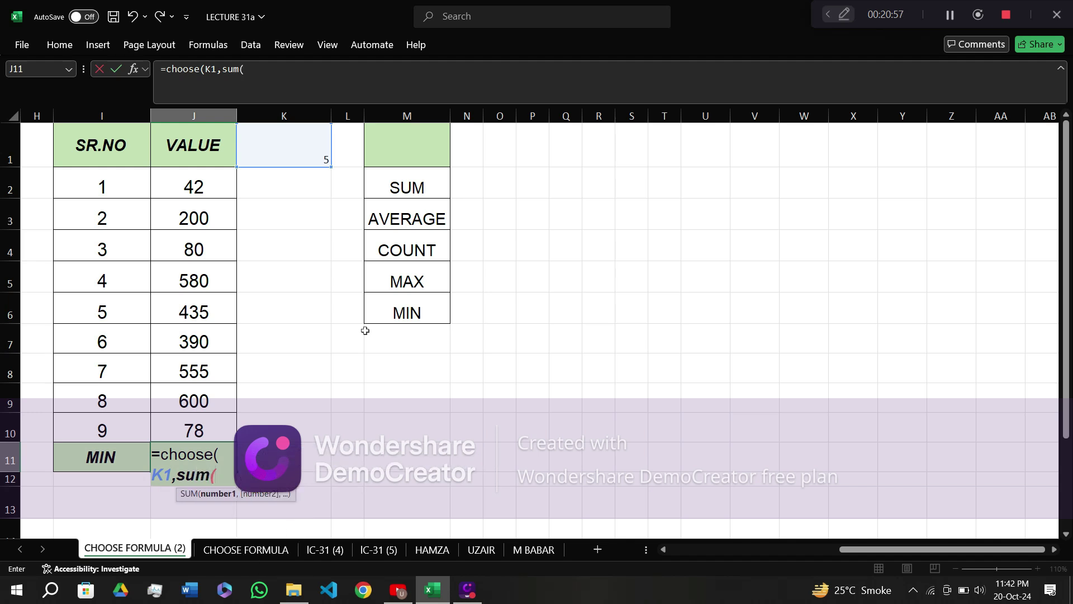
left_click(208, 185)
key("shift+Down")
key("shift+Down")
key("shift+Down")
key("shift+Down")
key("shift+Down")
key("shift+Down")
key("shift+Down")
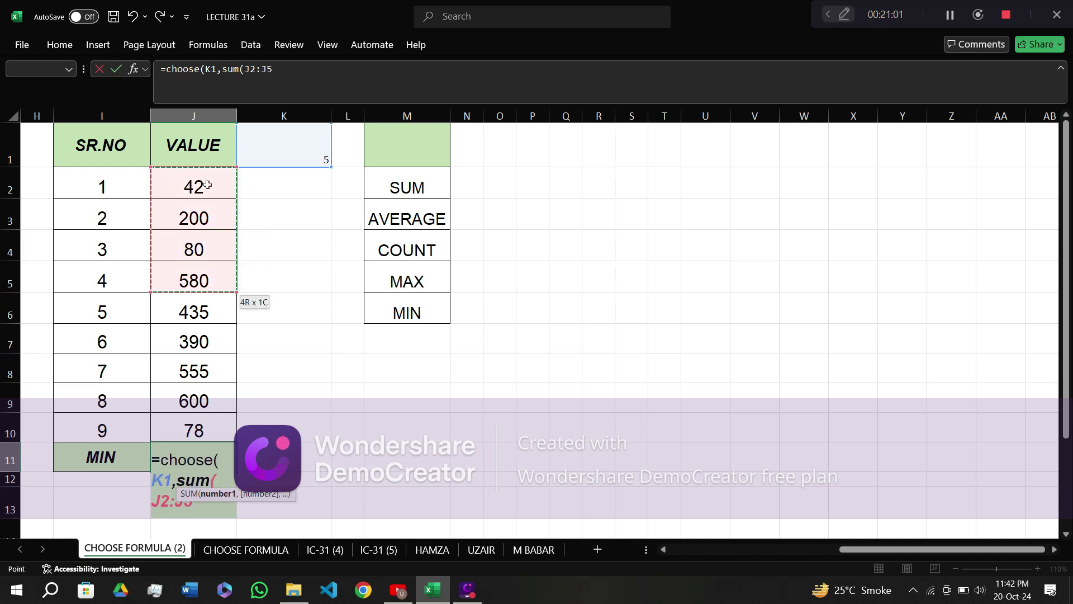
key("shift+Down")
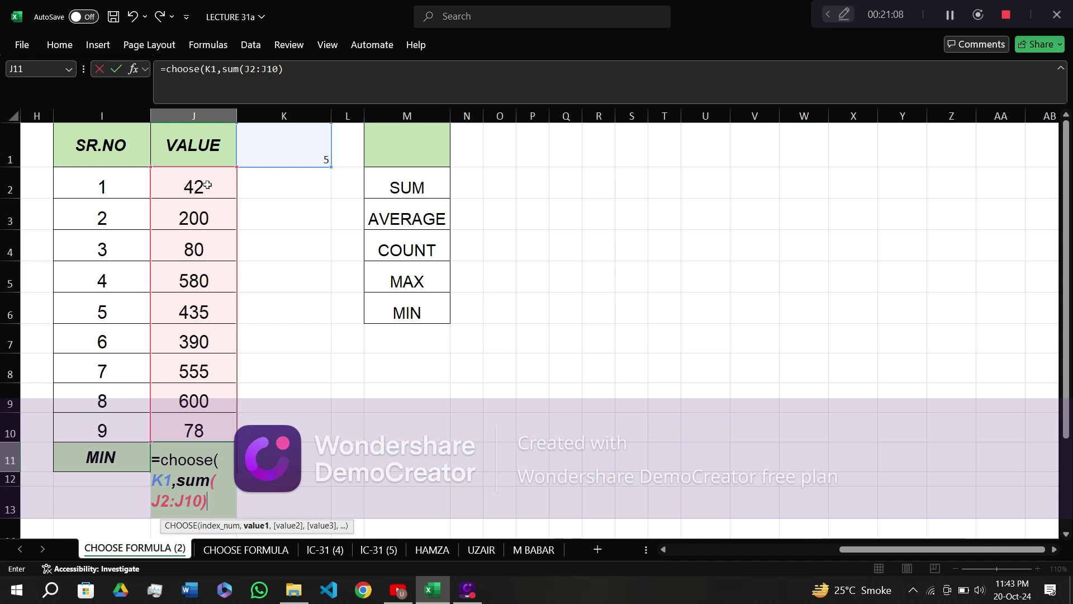
type(",")
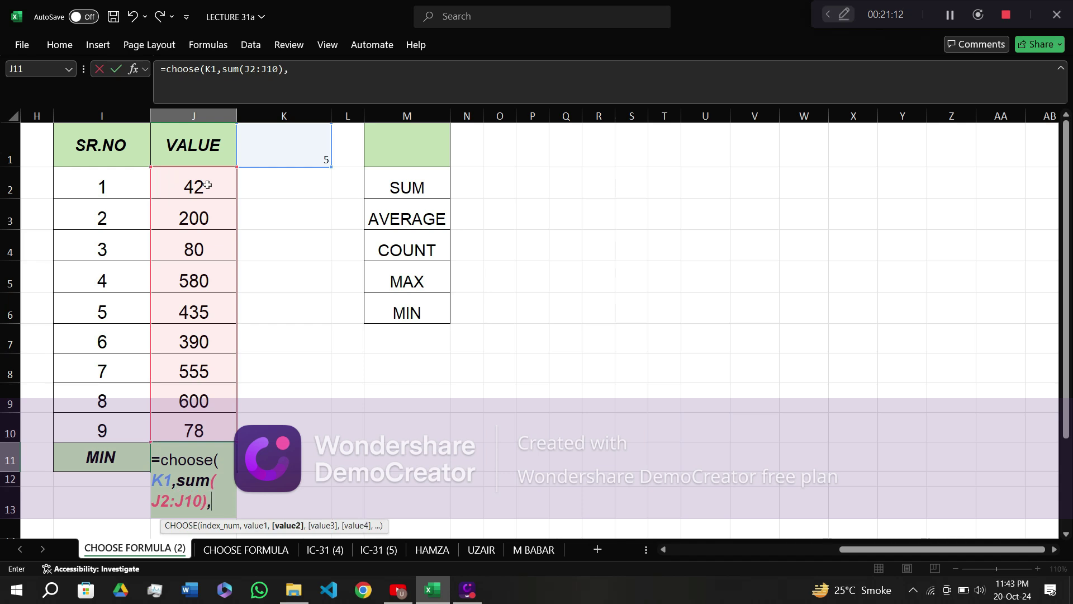
Add AVERAGE(J2:J10) as the second value of J11's CHOOSE formula.
type("average")
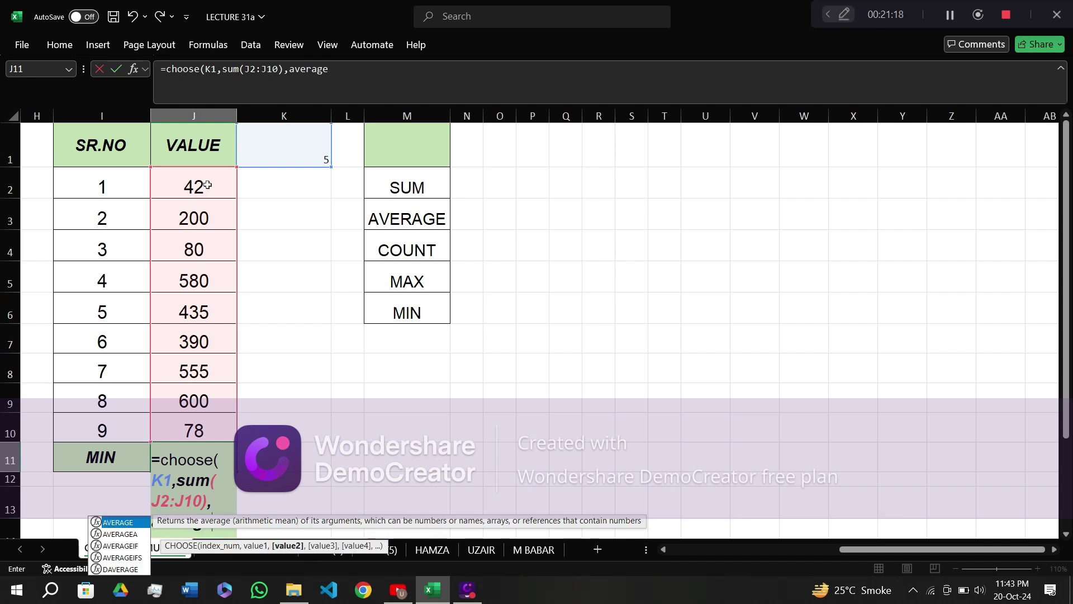
type("(")
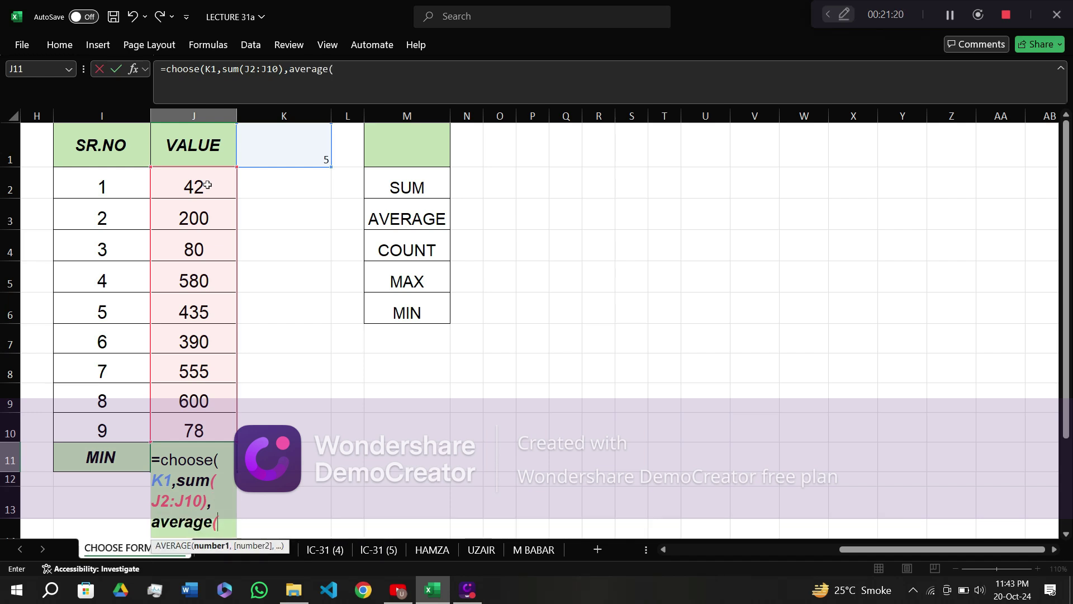
left_click(166, 187)
left_click_drag(167, 188, 229, 428)
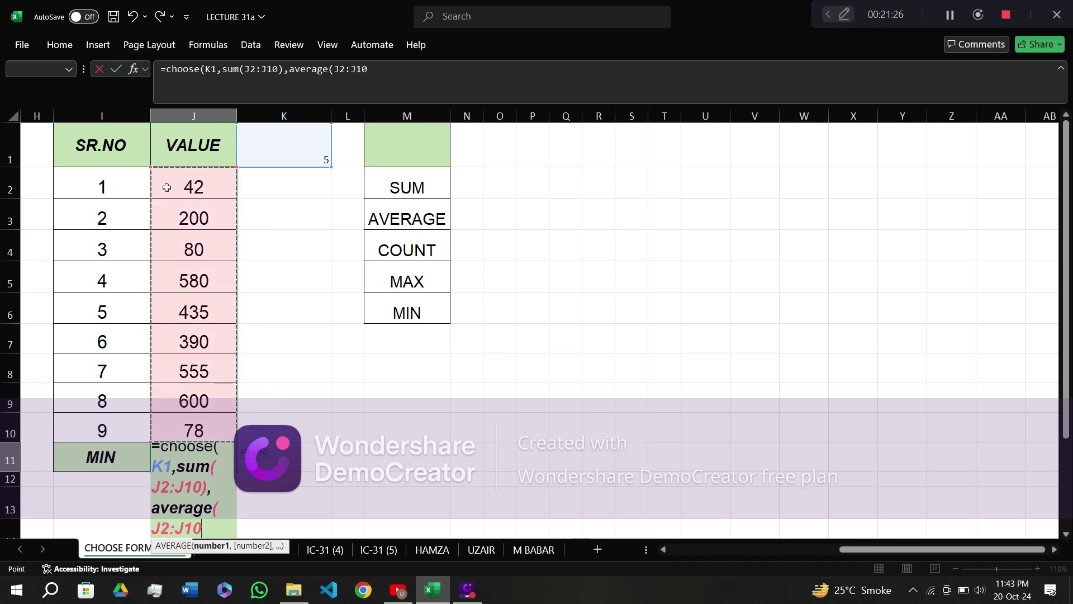
type(")")
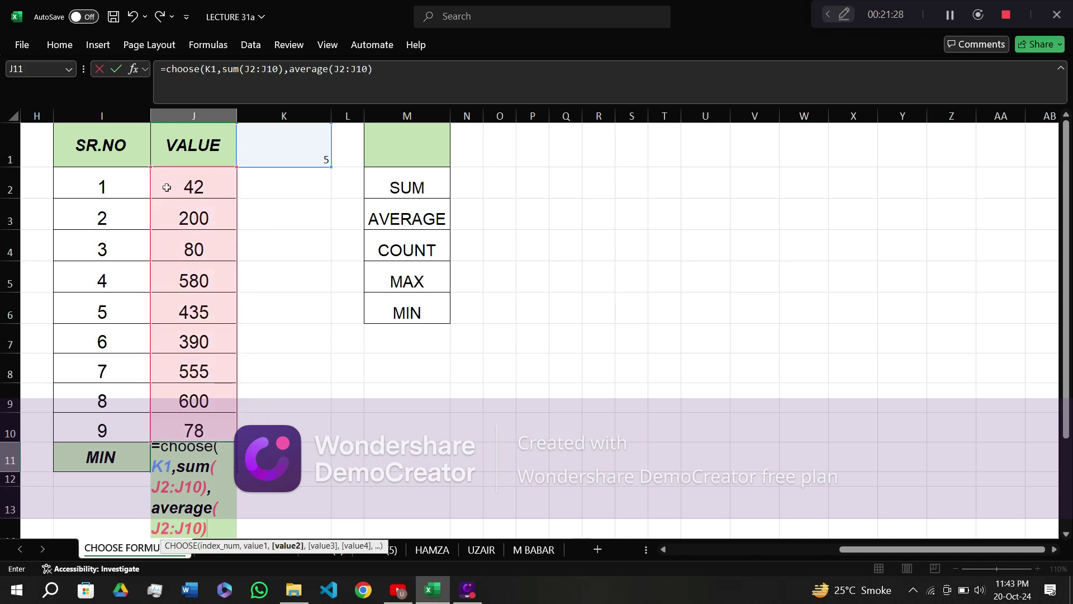
type(",")
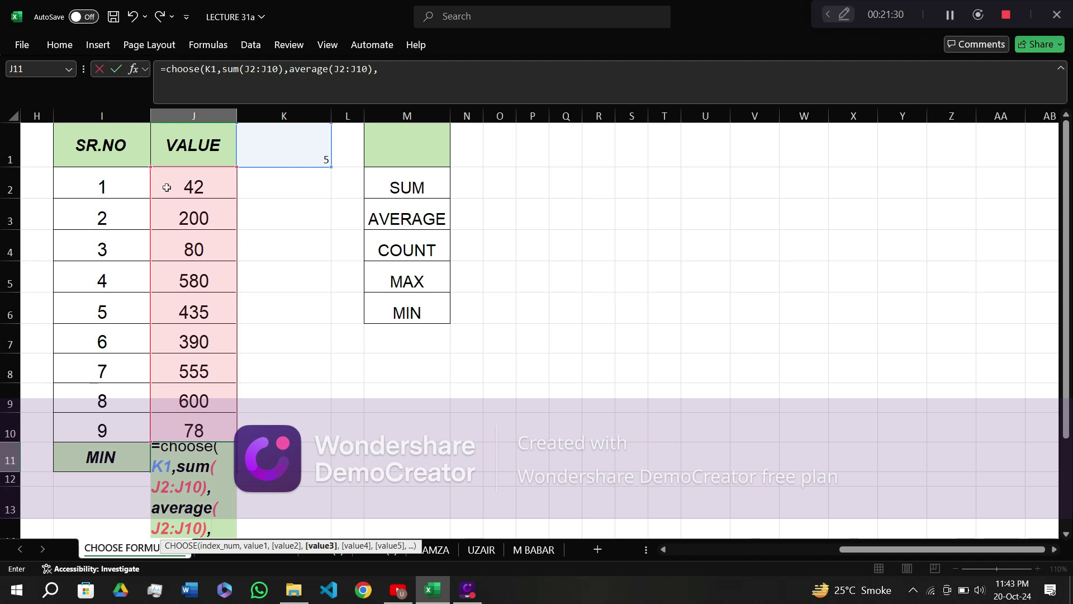
Add COUNT(J2:J10) as the third value of J11's CHOOSE formula.
type("cout")
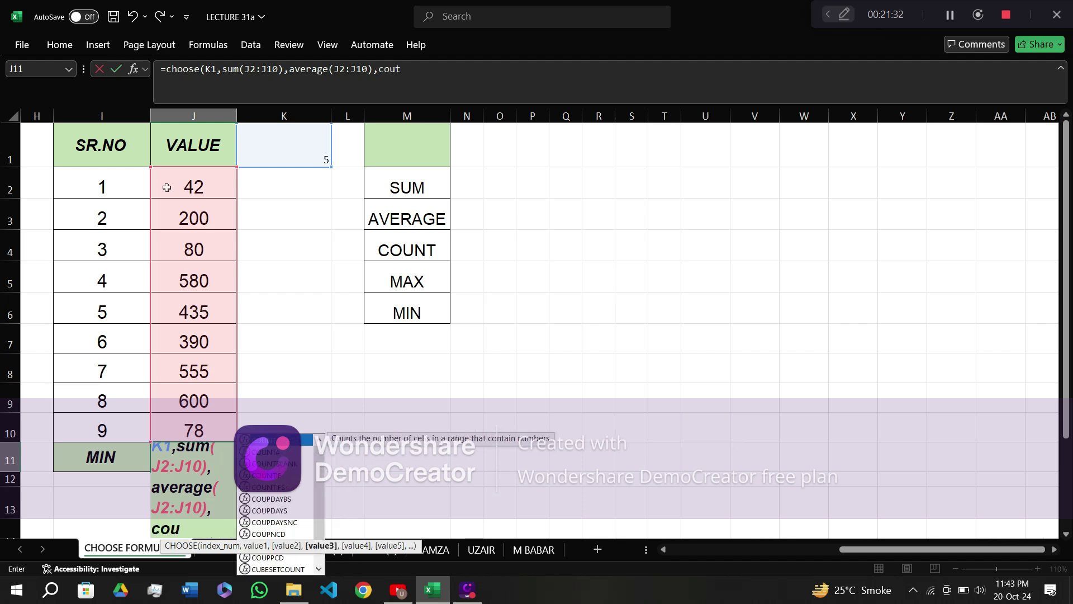
key("BackSpace")
type("nt")
type("(")
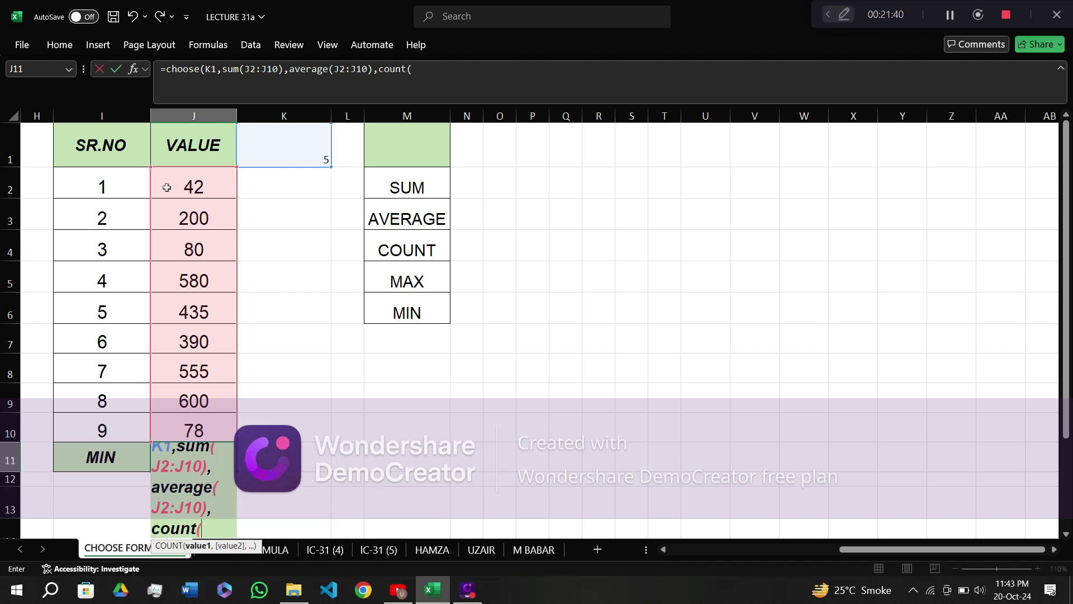
left_click(201, 179)
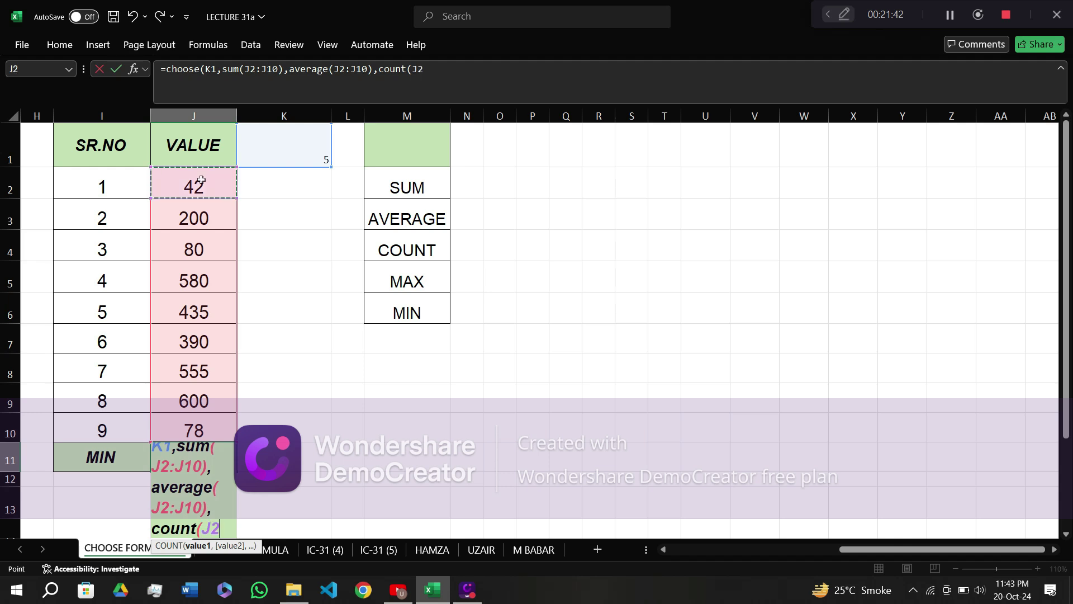
left_click_drag(201, 180, 234, 433)
type(")")
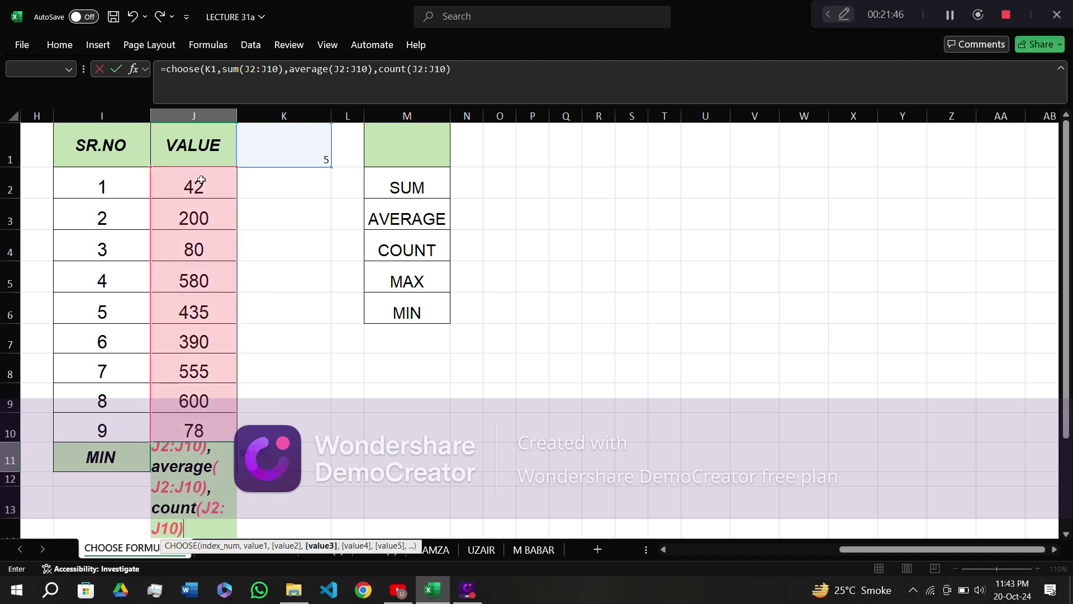
Add MAX(J2:J10) as the fourth value of J11's CHOOSE formula.
type(",")
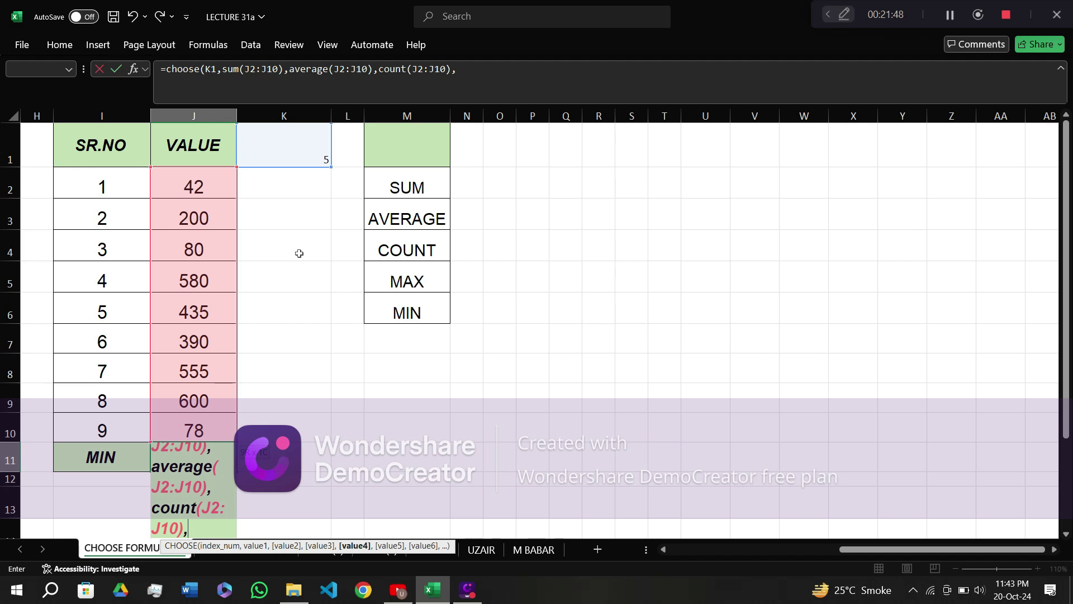
type("ma")
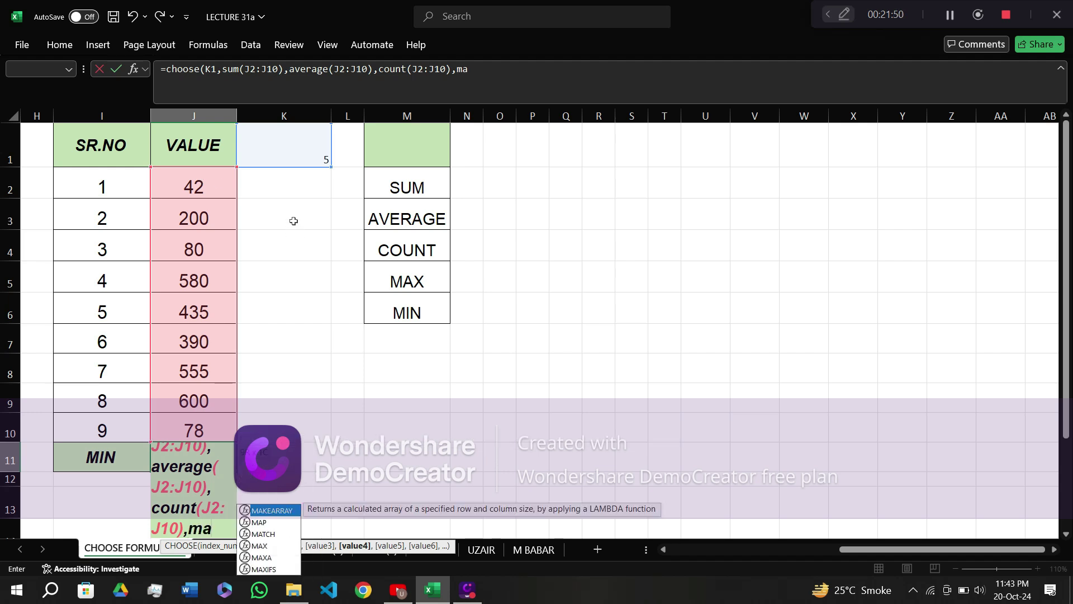
type("x")
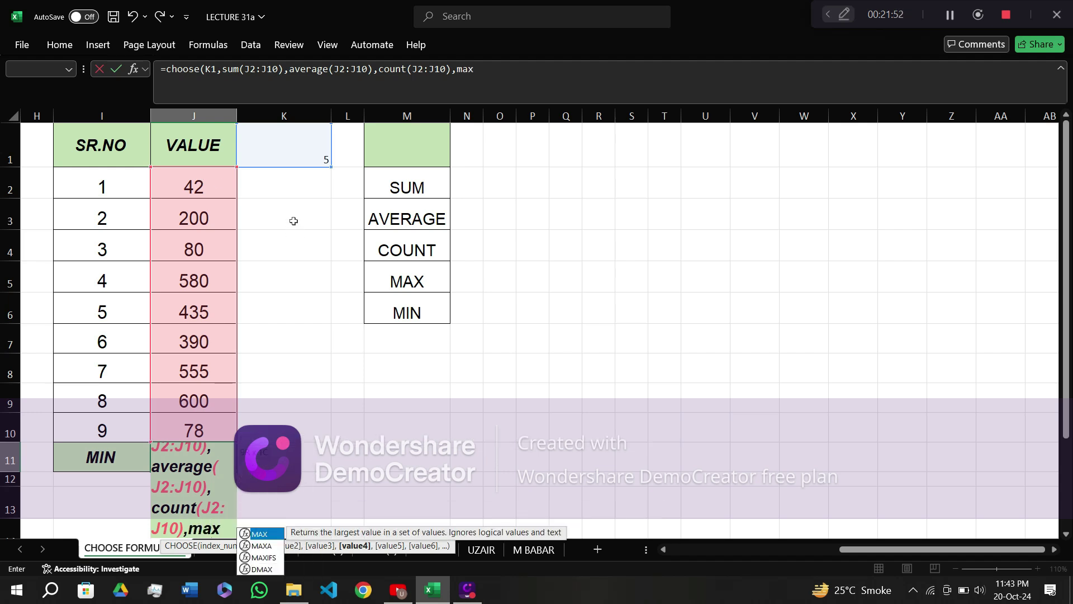
type("(")
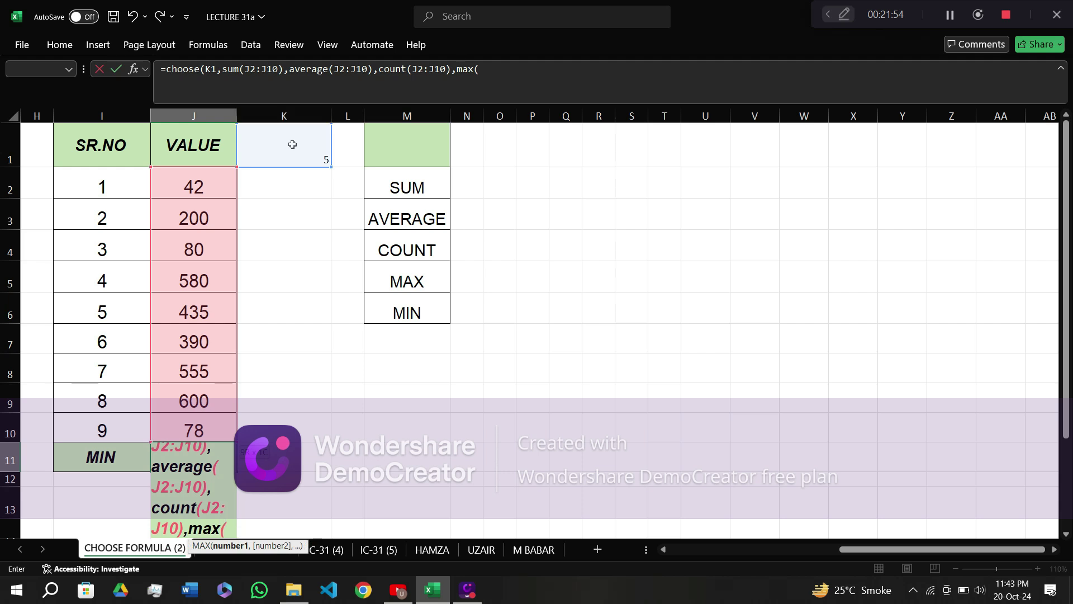
left_click_drag(214, 175, 211, 430)
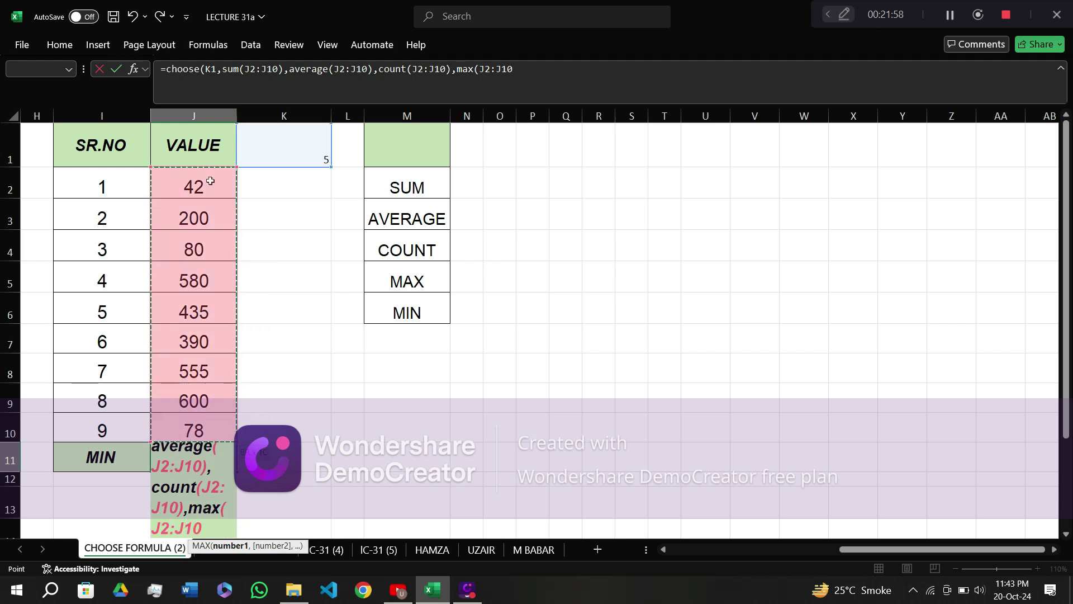
type("),")
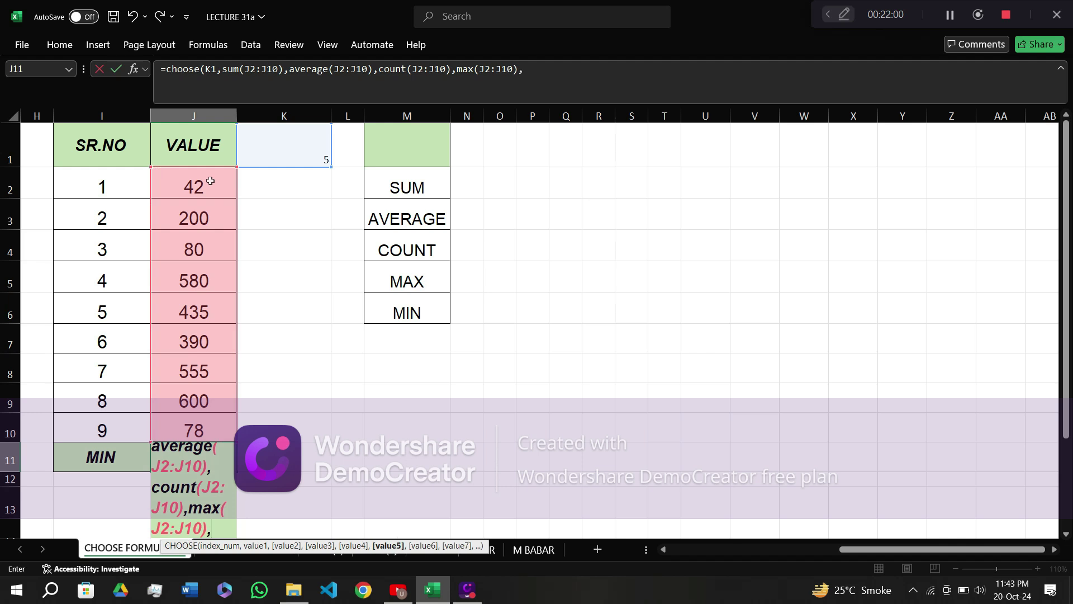
Add MIN(J2:J10) as the fifth value of J11's CHOOSE formula and enter the formula.
type("mic")
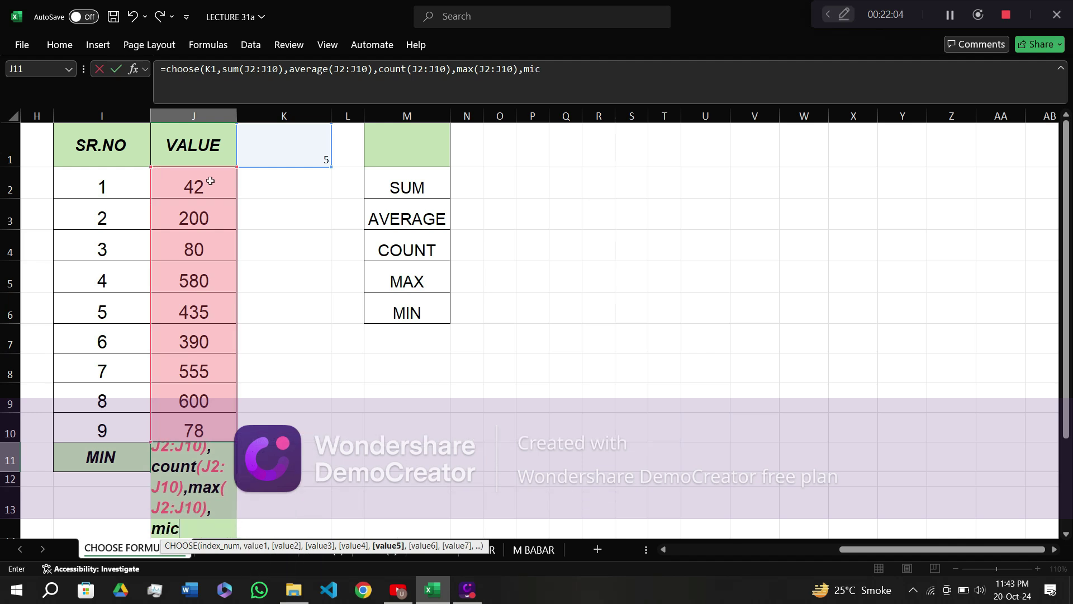
key("BackSpace")
type("n")
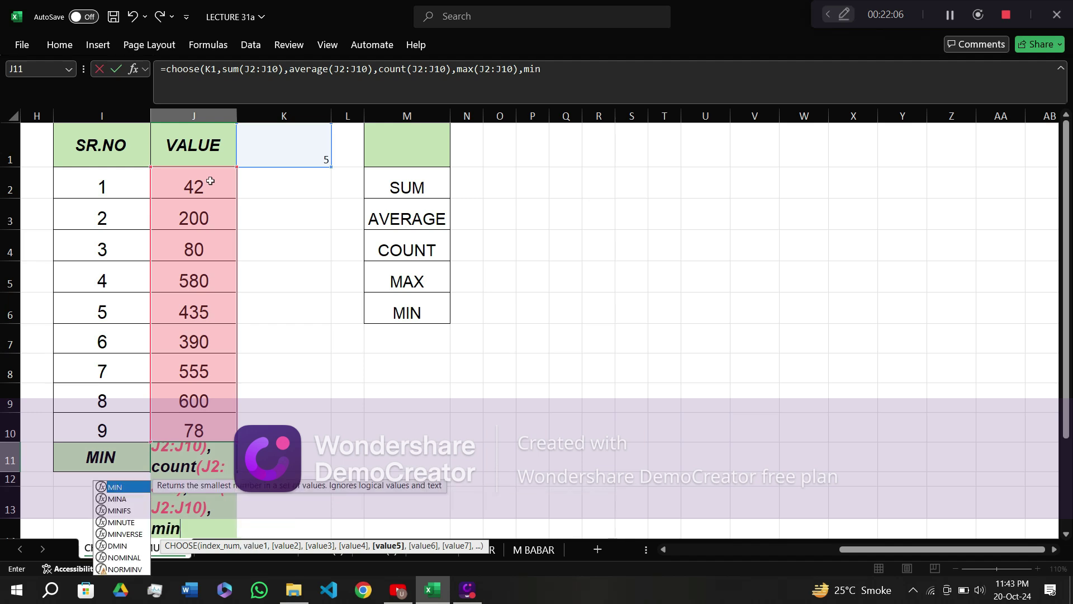
type("(")
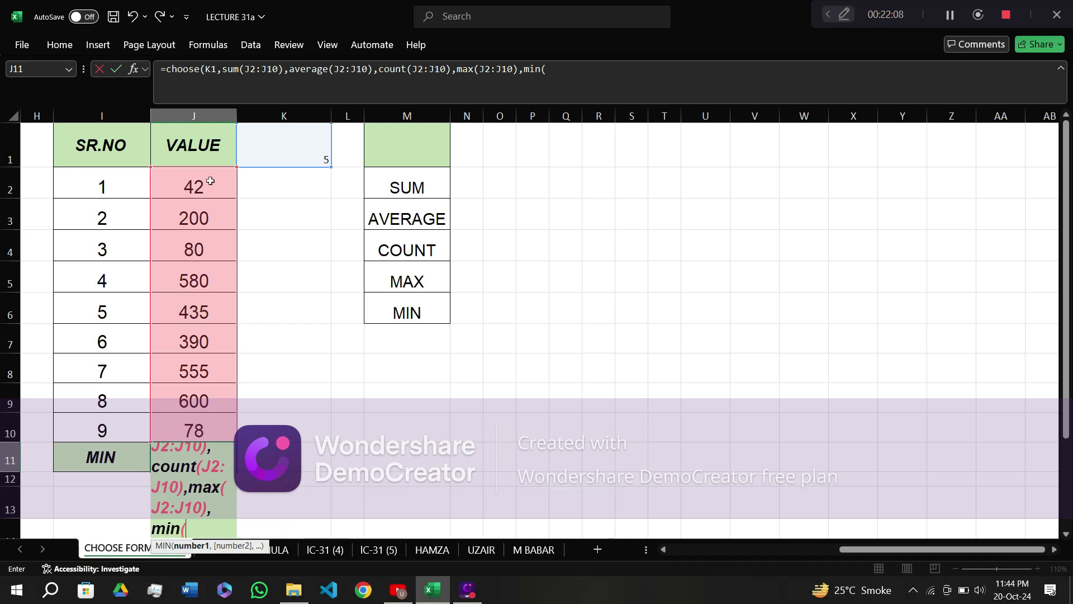
left_click(167, 178)
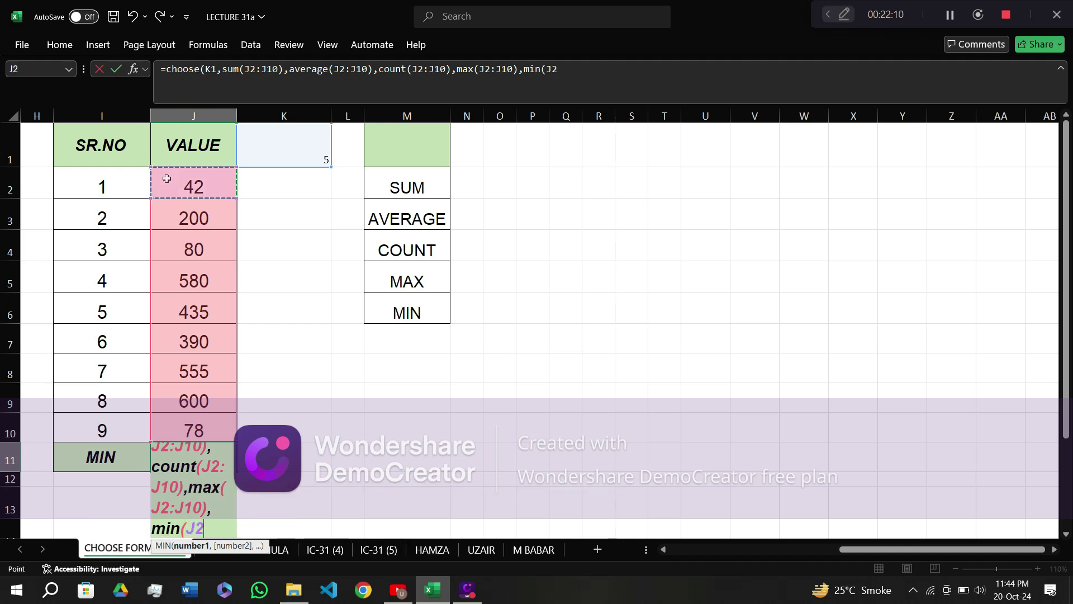
key("shift+Down")
key("shift+Down")
key("shift+Down")
key("shift+Down")
key("shift+Down")
key("shift+Down")
key("shift+Down")
key("shift+Down")
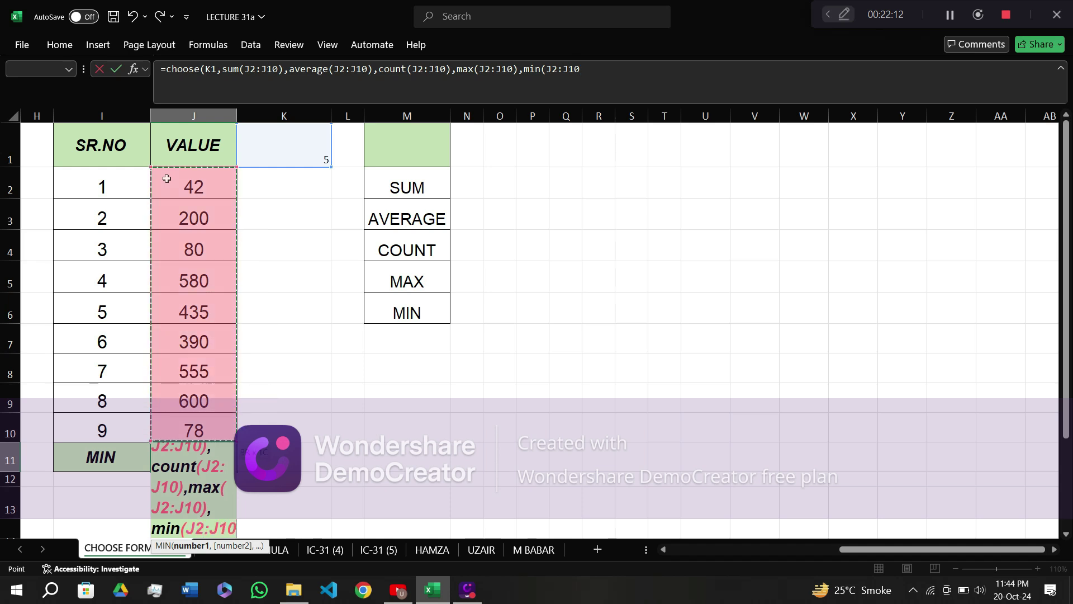
type(")")
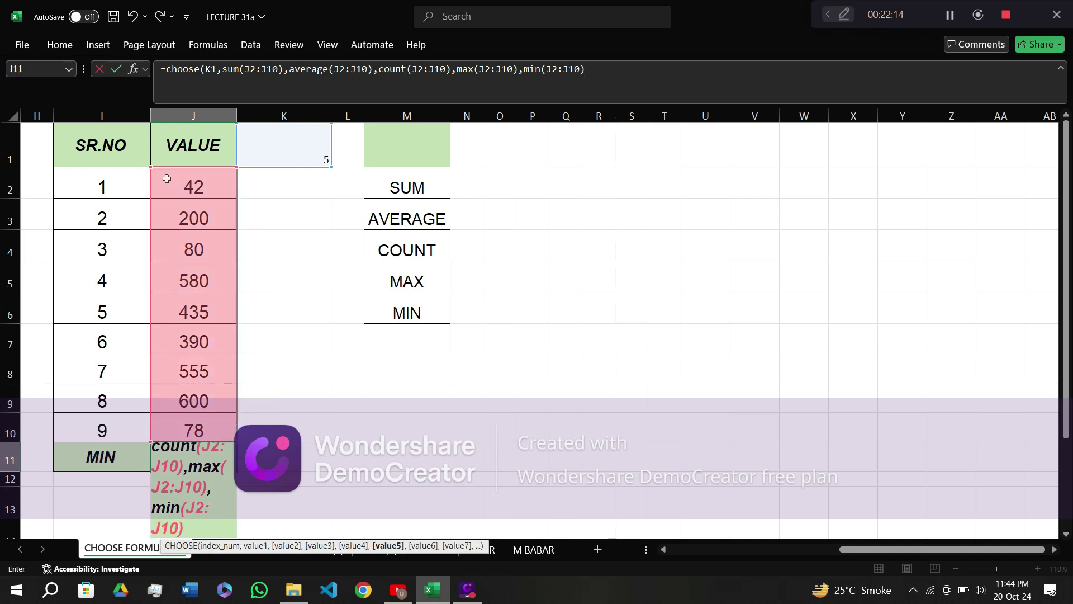
key("Return")
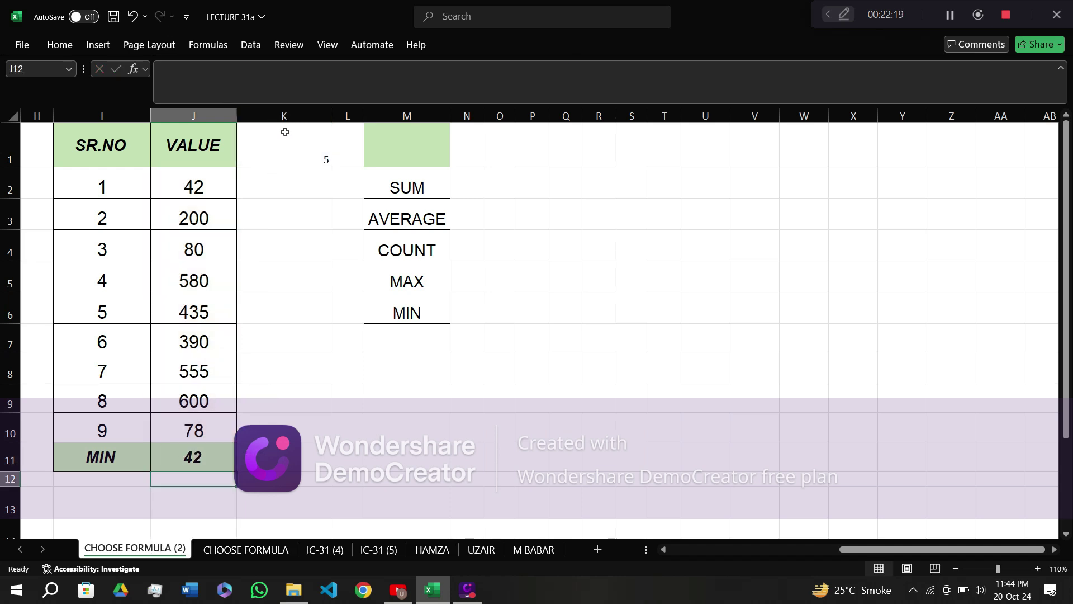
Test the CHOOSE formulas in row 11 by setting K1 to 1, 2 and finally 3.
left_click(307, 162)
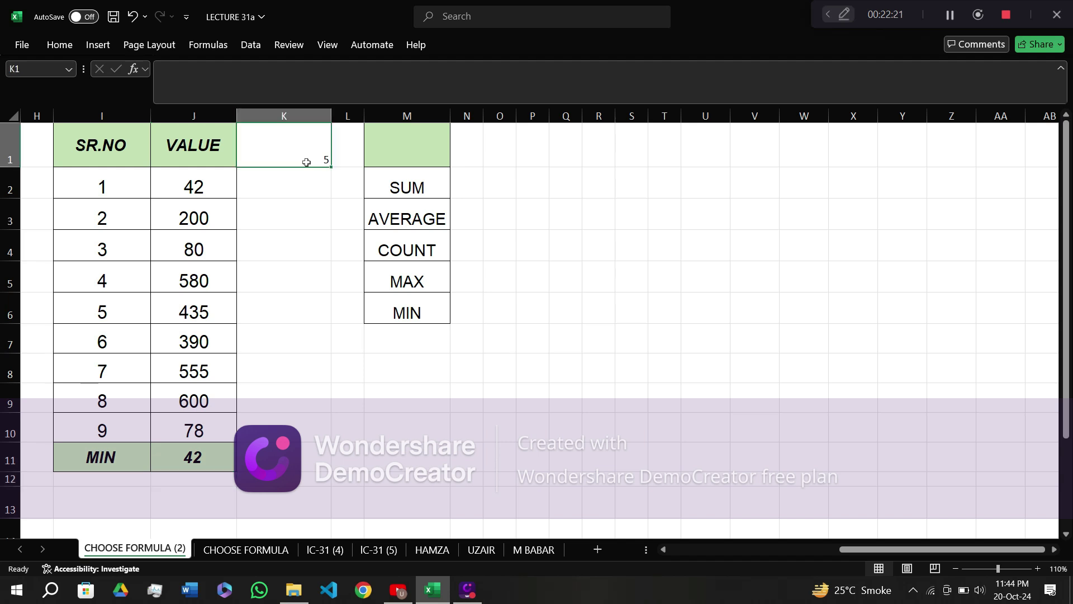
type("1")
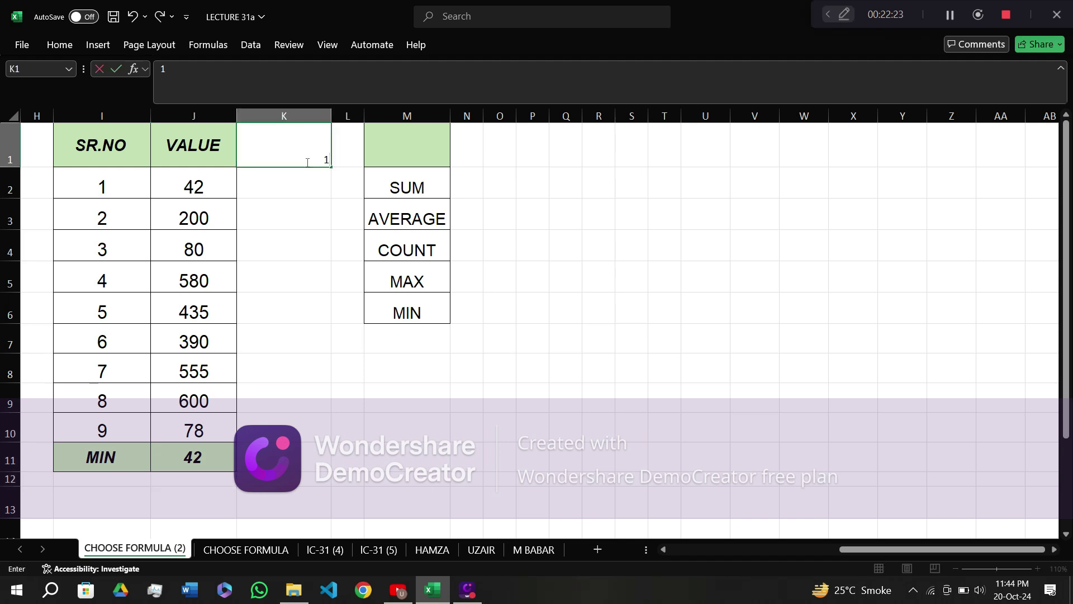
key("Return")
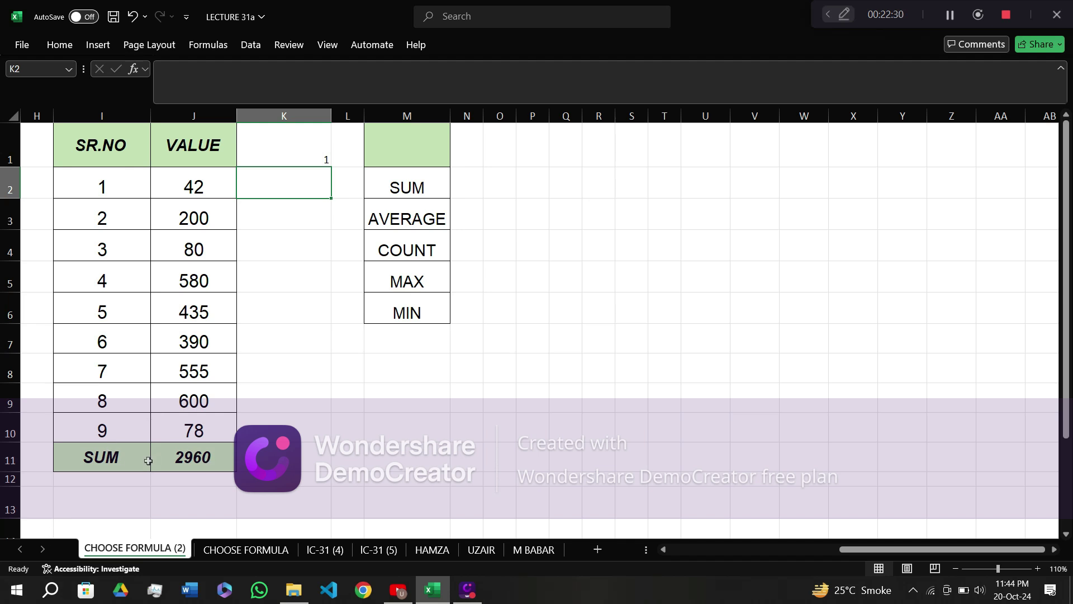
left_click(307, 148)
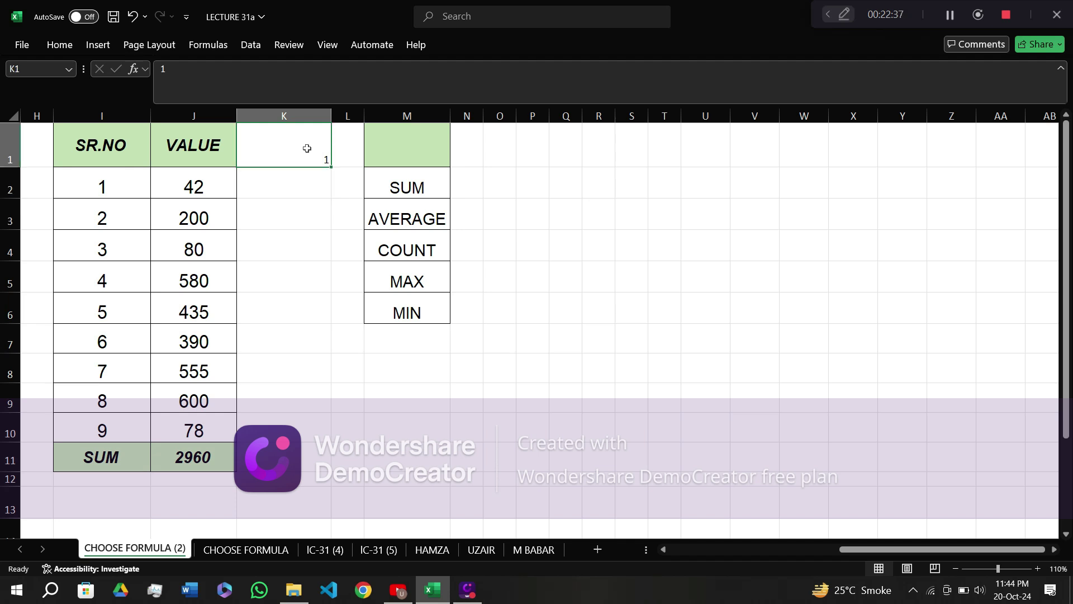
type("2")
key("Return")
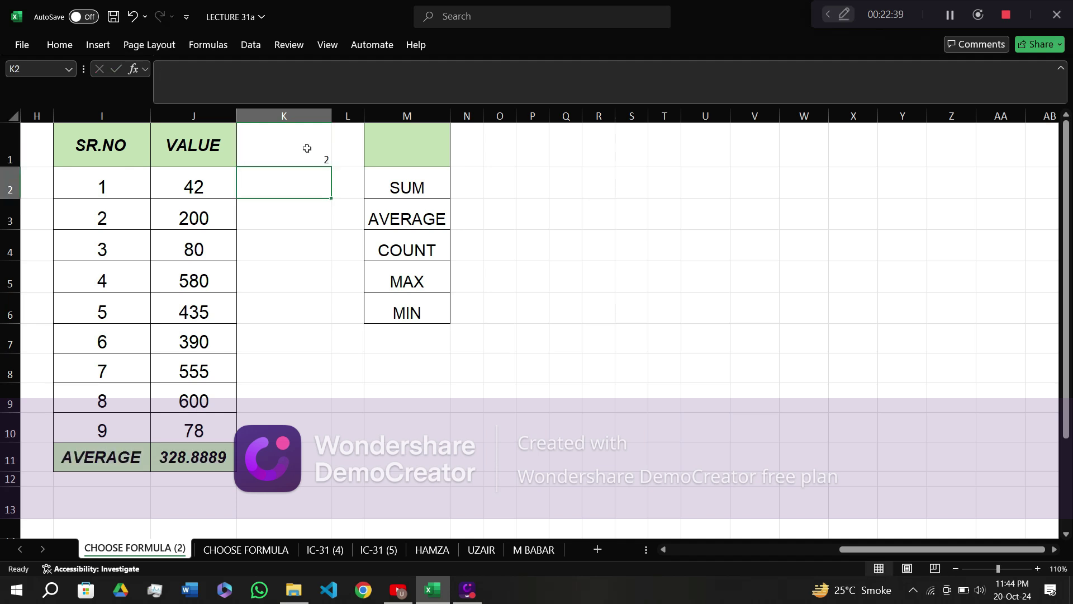
left_click(306, 148)
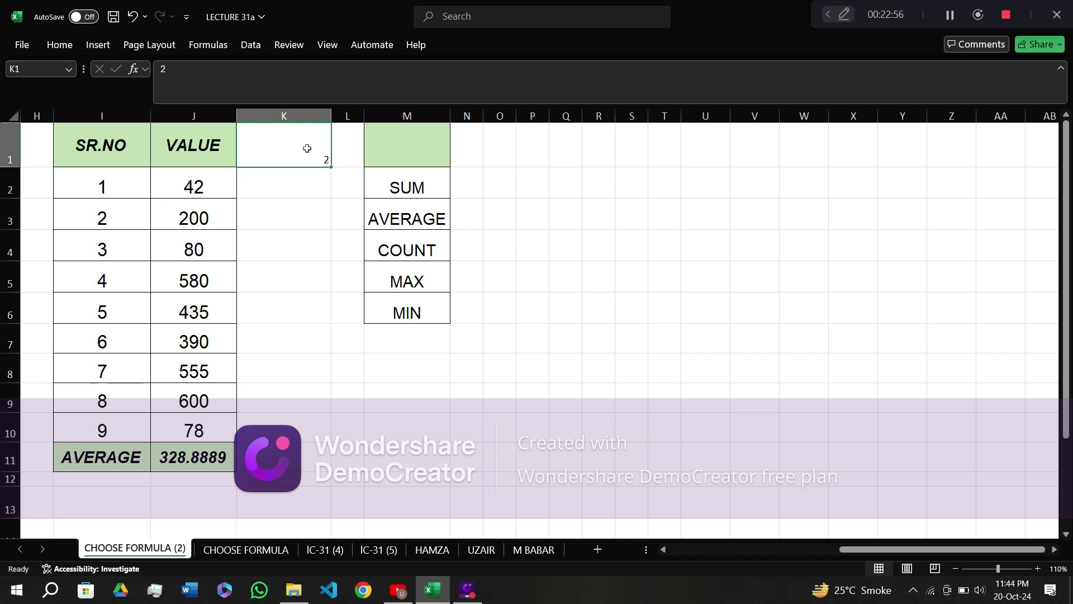
type("3")
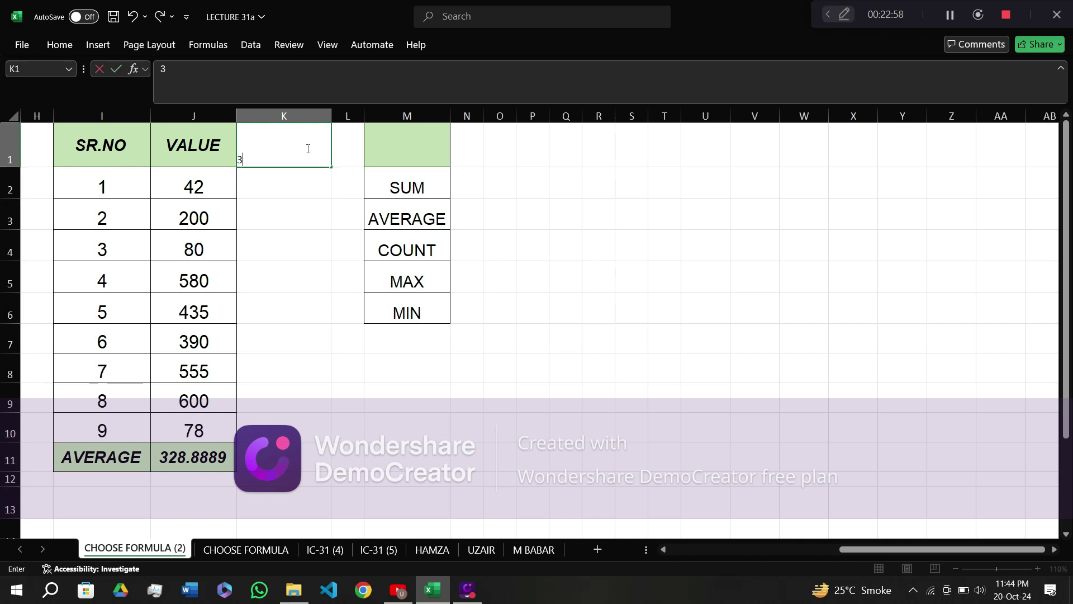
key("Return")
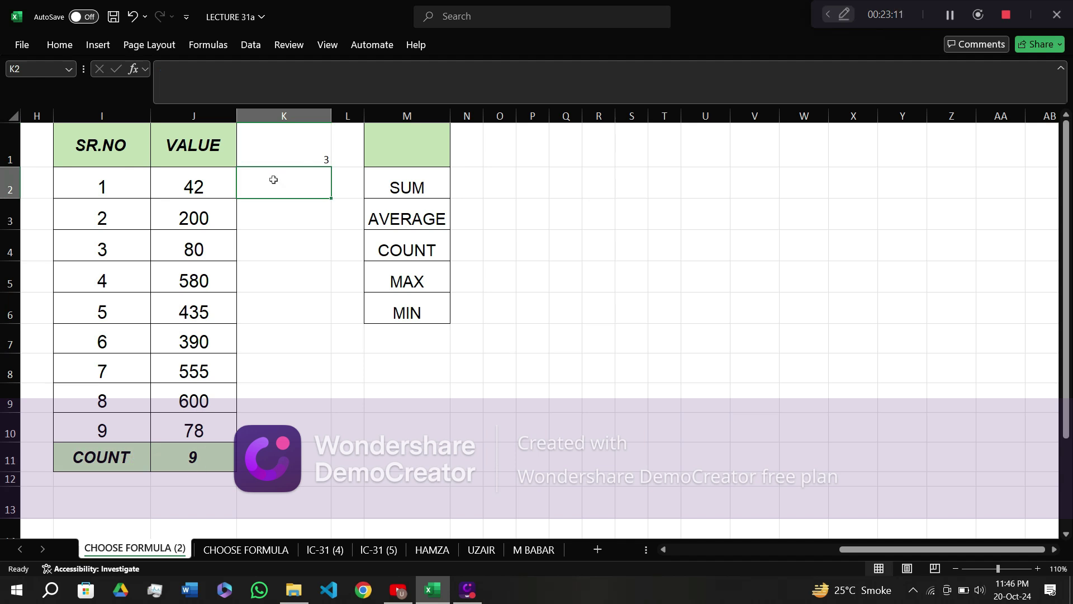
Enable the Developer tab in Excel's ribbon customization options.
left_click(284, 160)
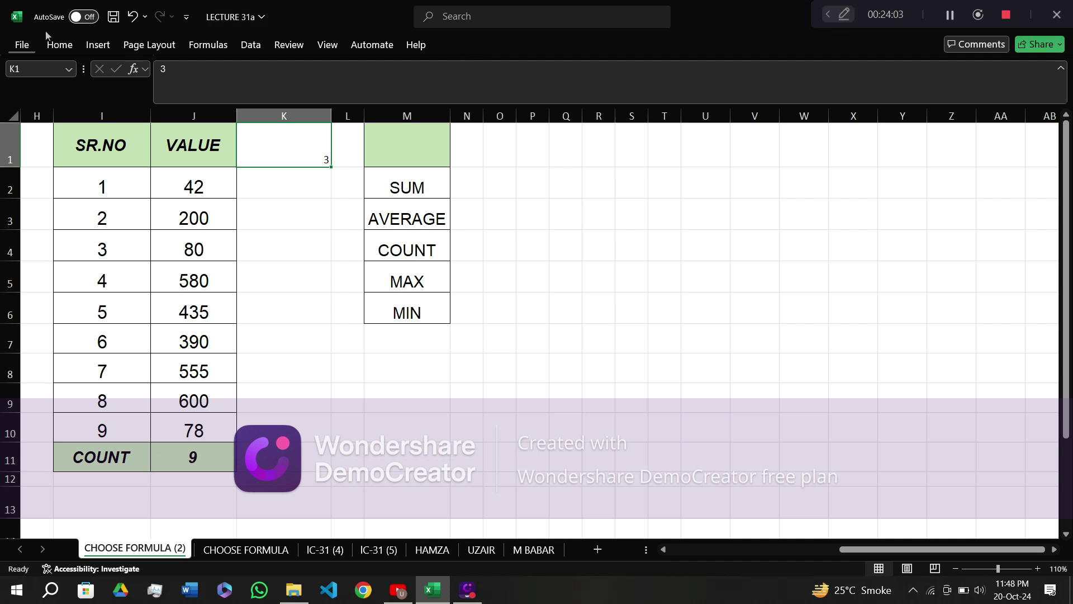
left_click(16, 48)
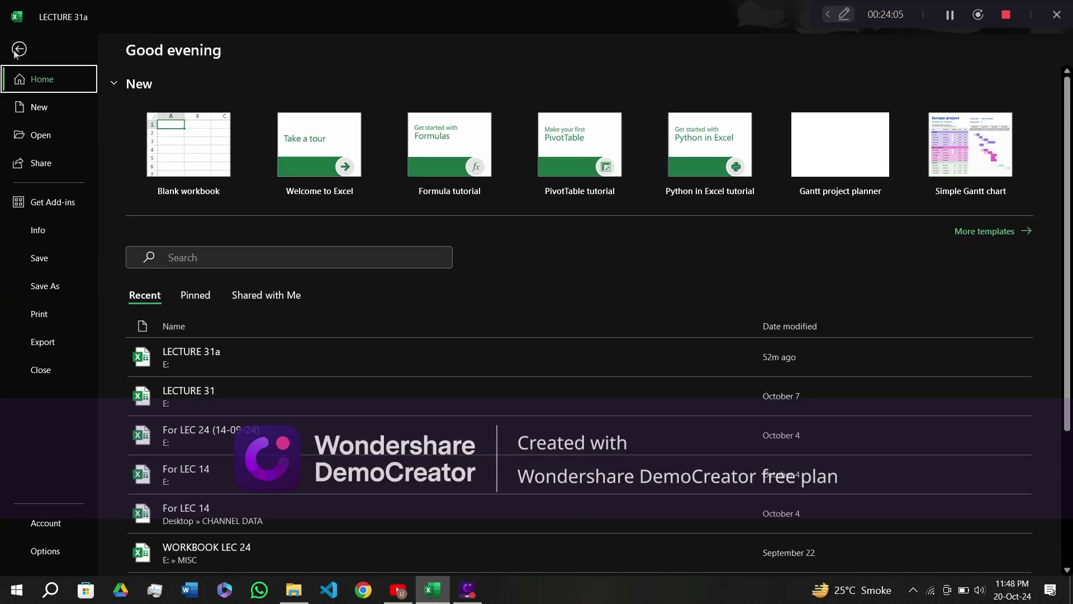
left_click(47, 554)
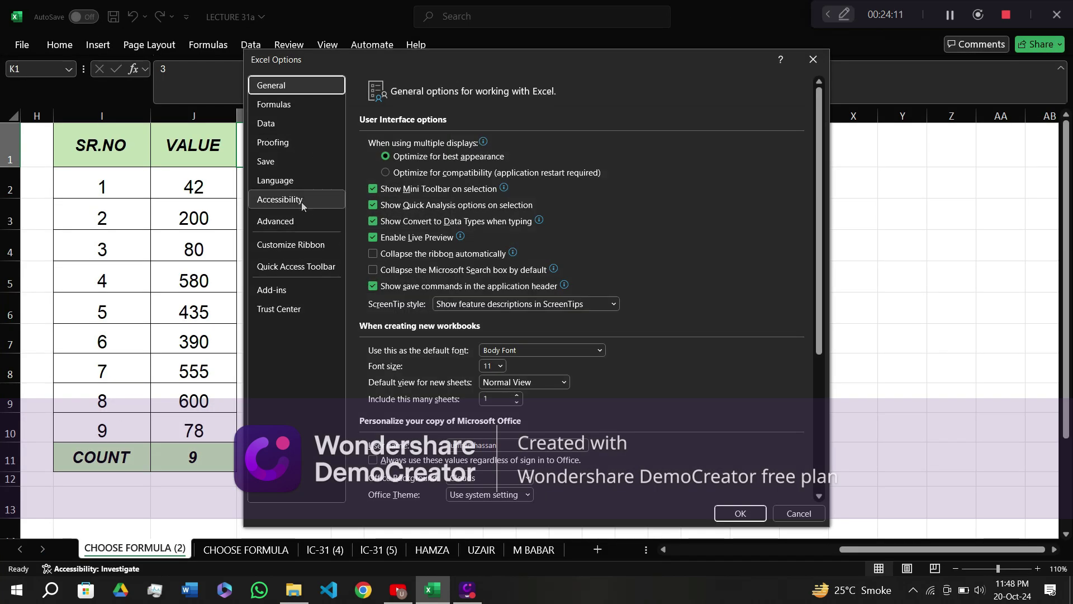
left_click(293, 247)
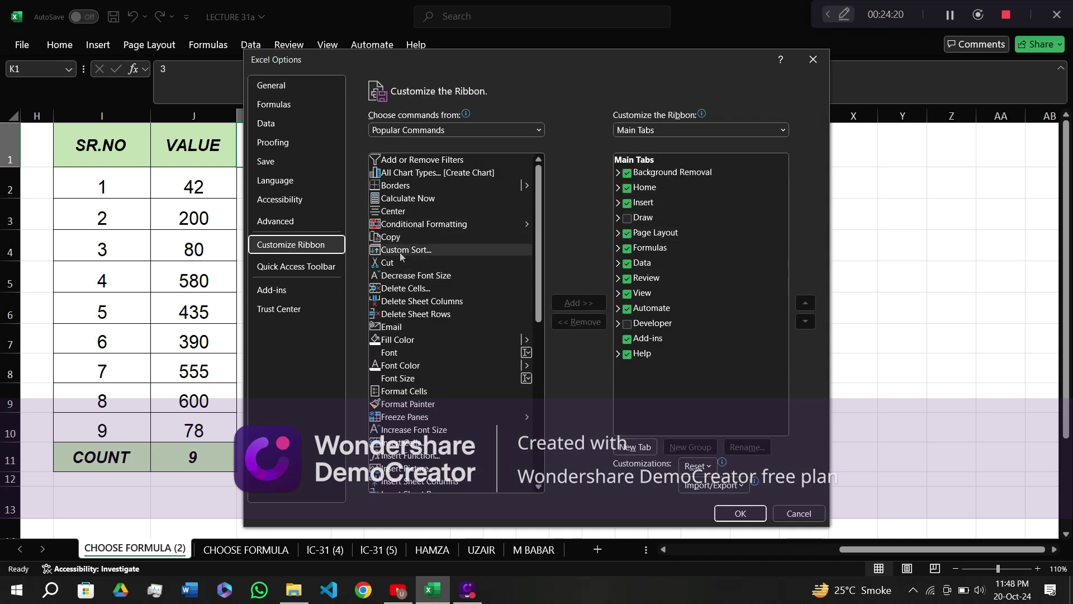
left_click(626, 325)
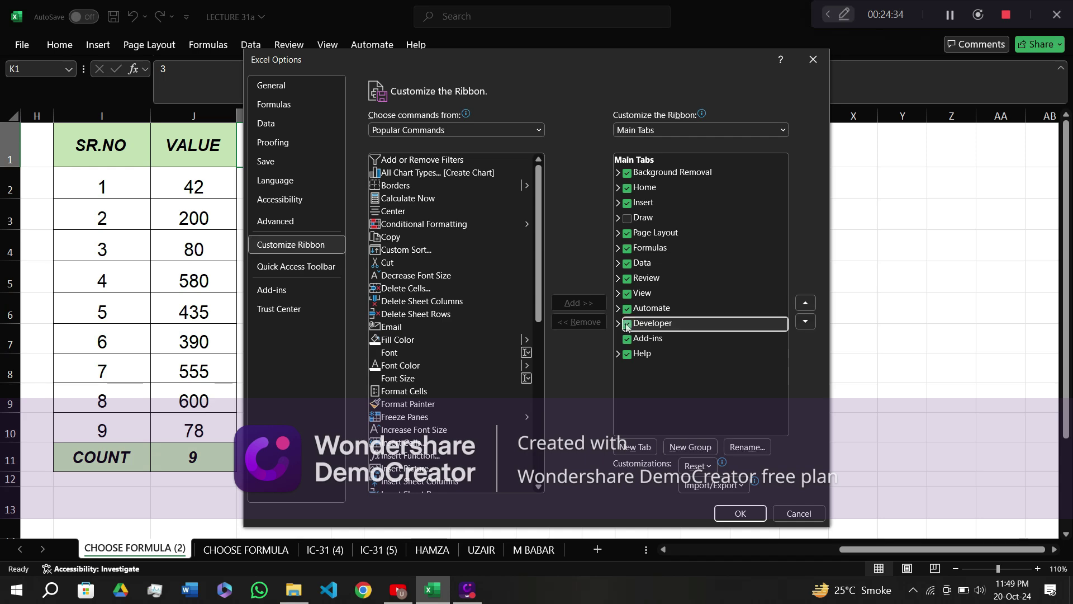
left_click(740, 513)
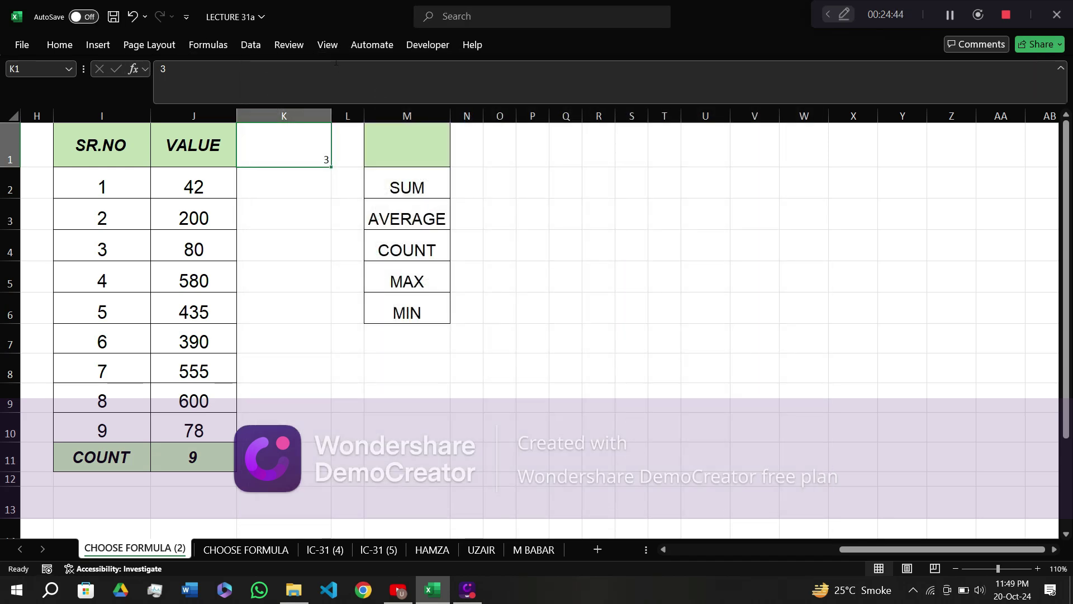
Draw a Combo Box form control below K1, over cell K3 and reaching slightly into column L.
left_click(429, 46)
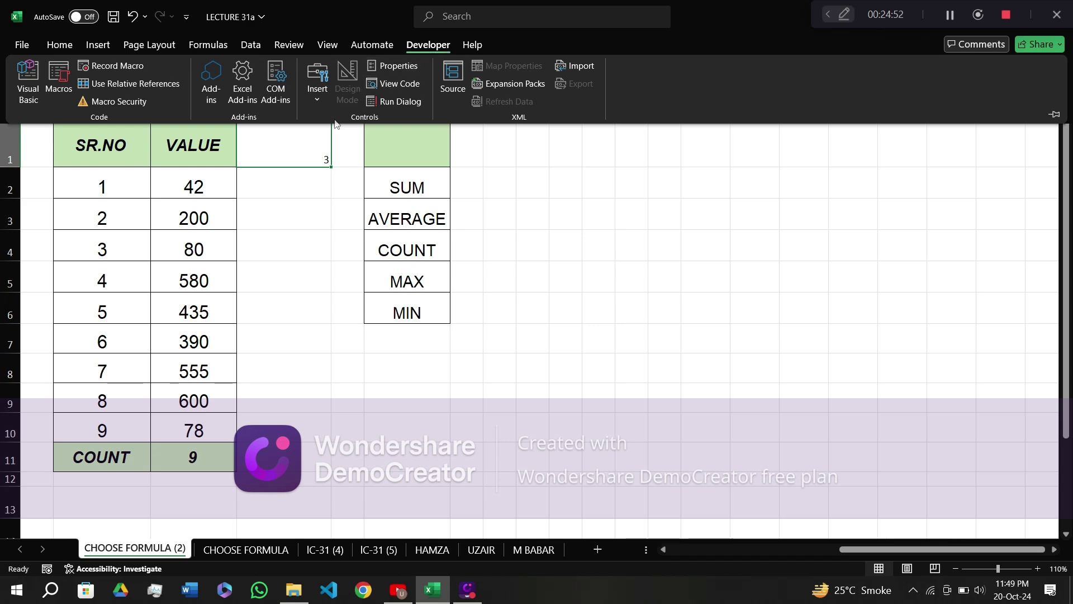
left_click(318, 100)
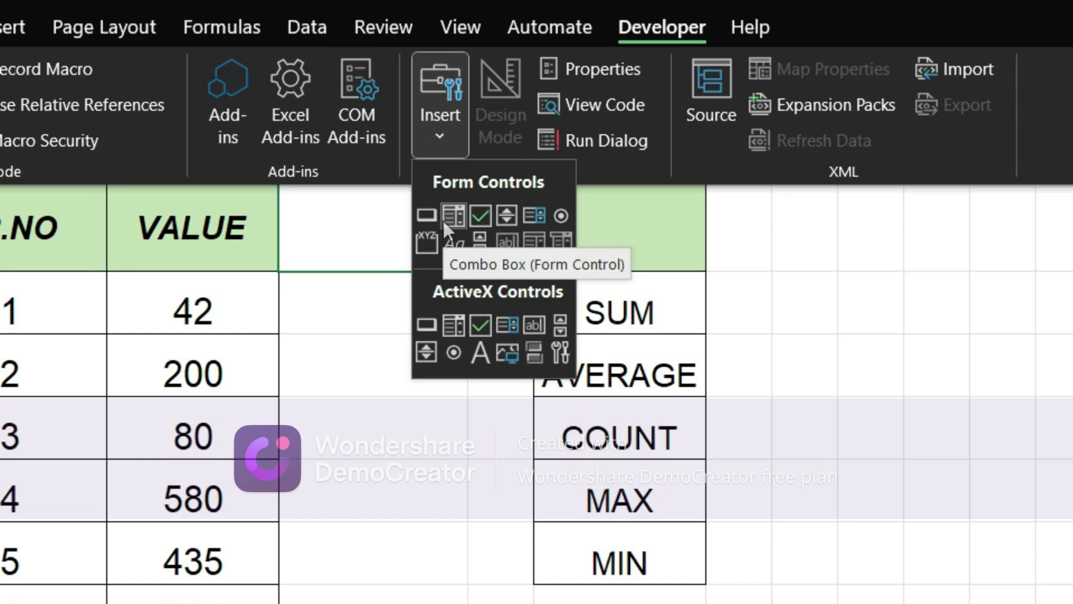
left_click(441, 219)
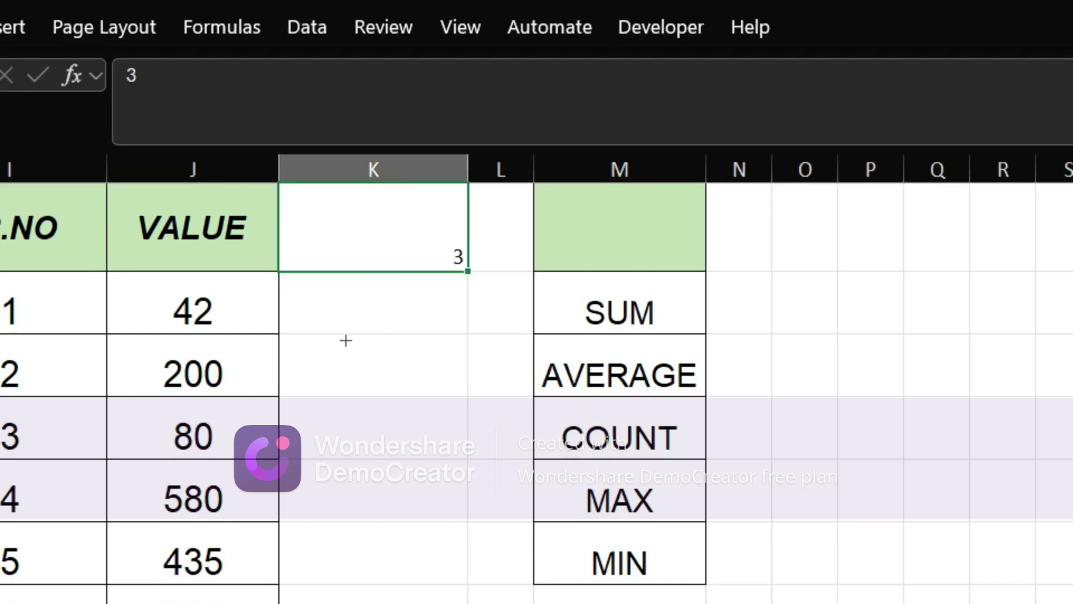
left_click_drag(346, 342, 496, 404)
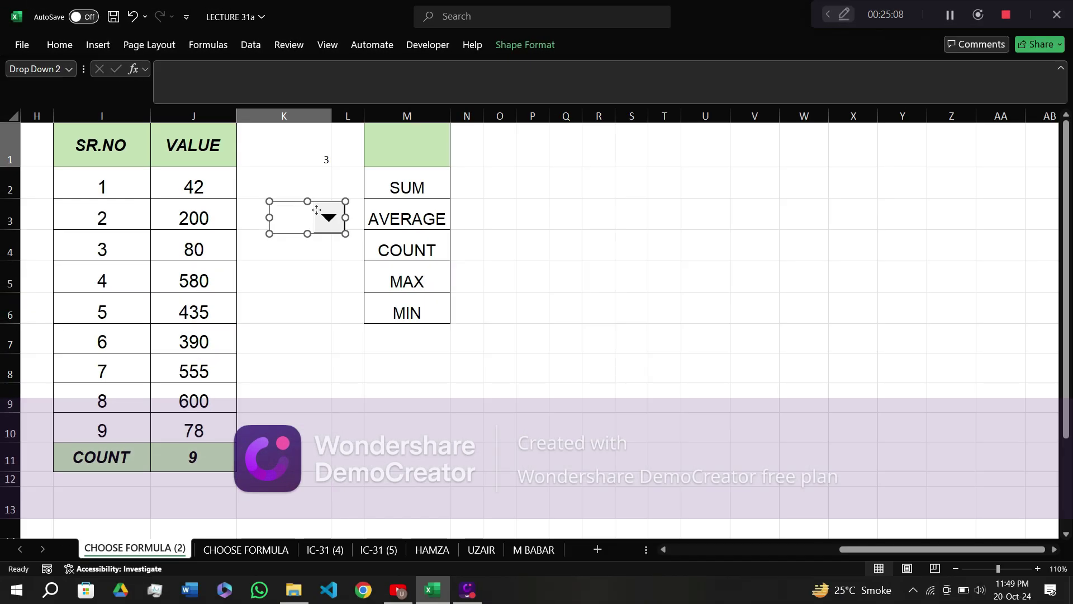
Format the combo box control with input range $M$2:$M$6 and cell link $K$1.
right_click(439, 361)
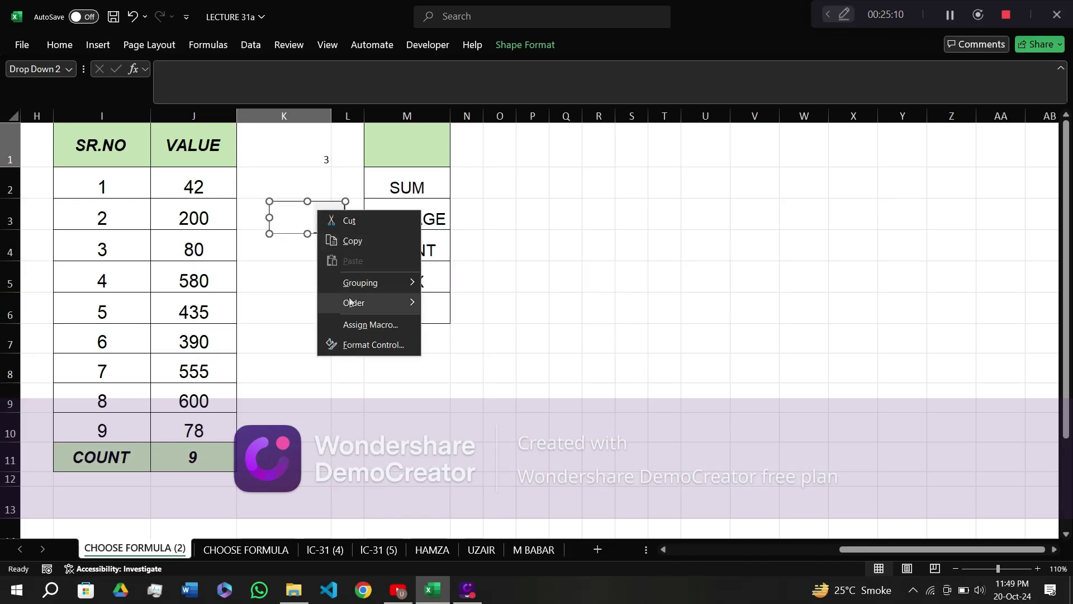
left_click(373, 345)
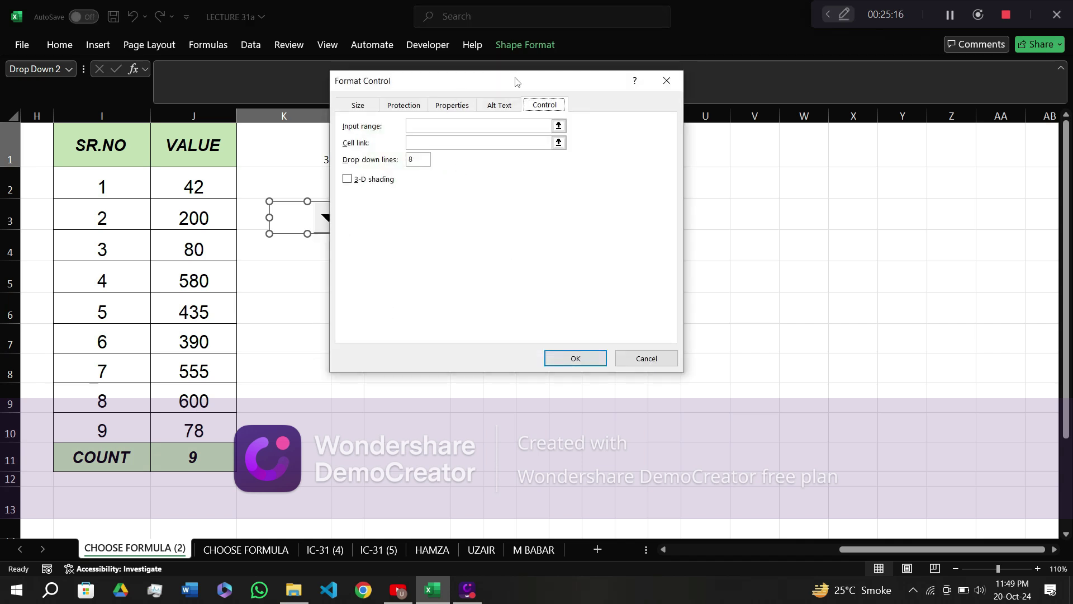
left_click_drag(516, 82, 597, 105)
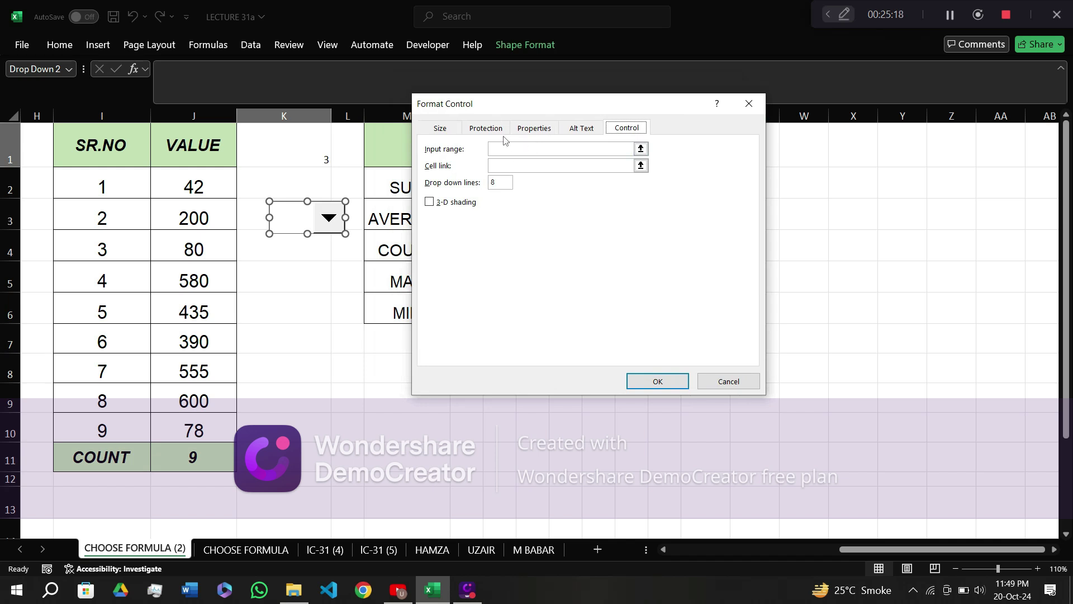
left_click(528, 149)
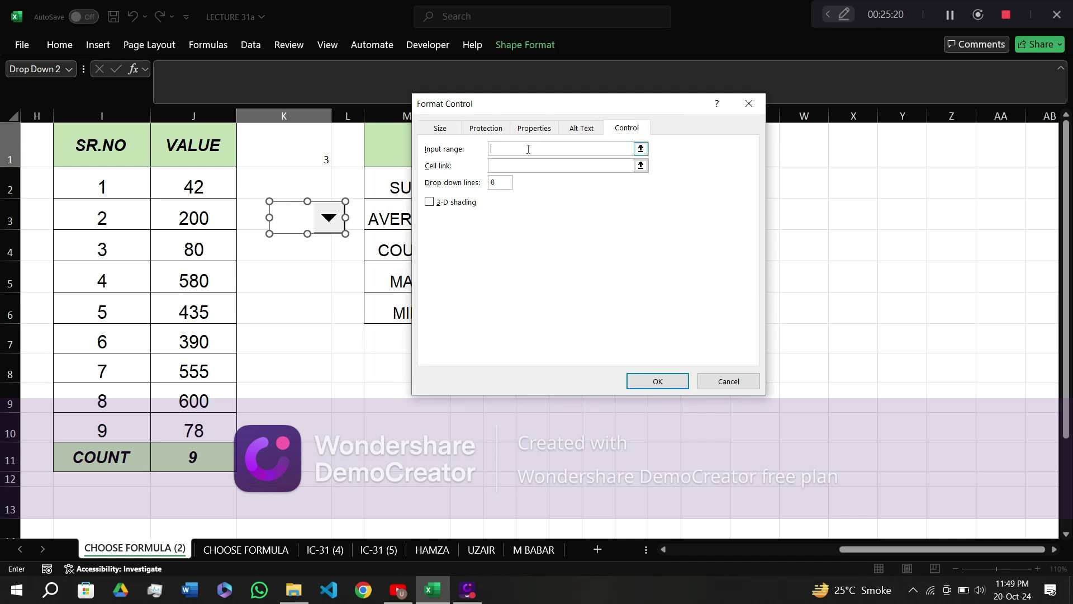
left_click_drag(567, 103, 684, 105)
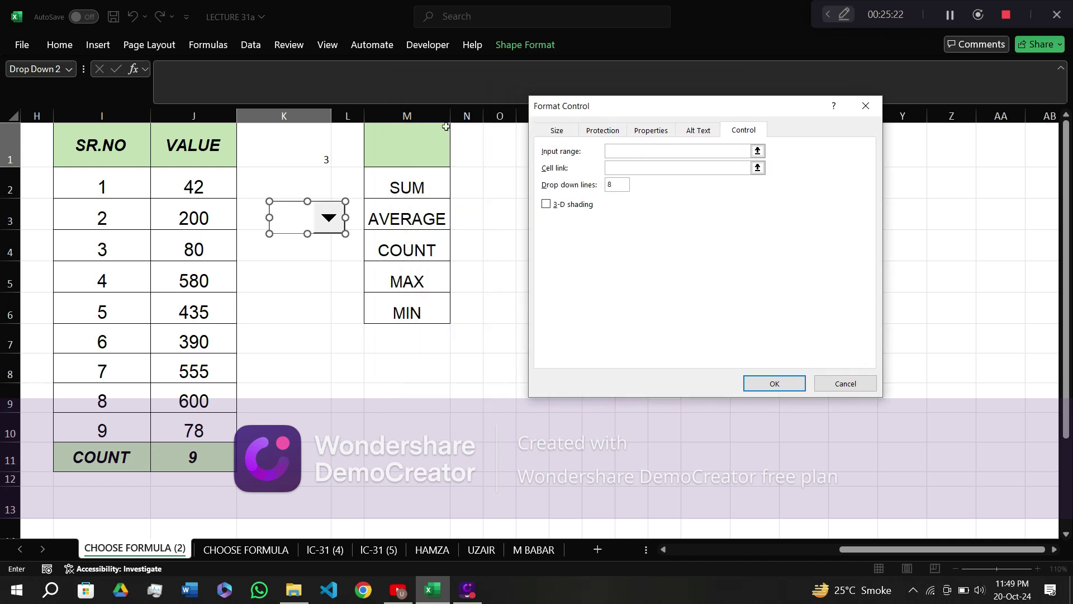
left_click_drag(410, 181, 404, 312)
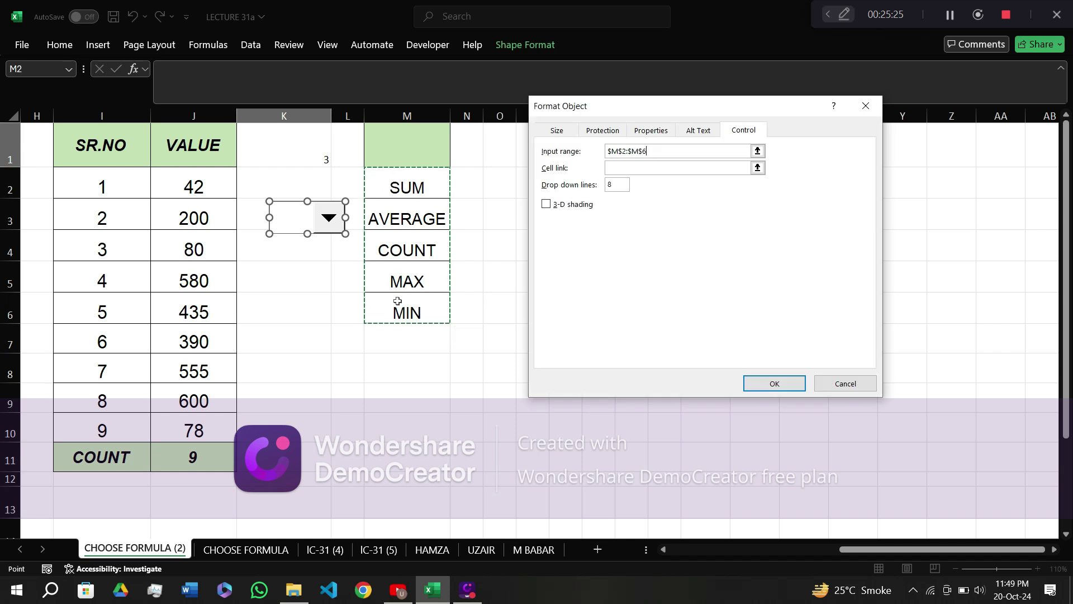
left_click(643, 169)
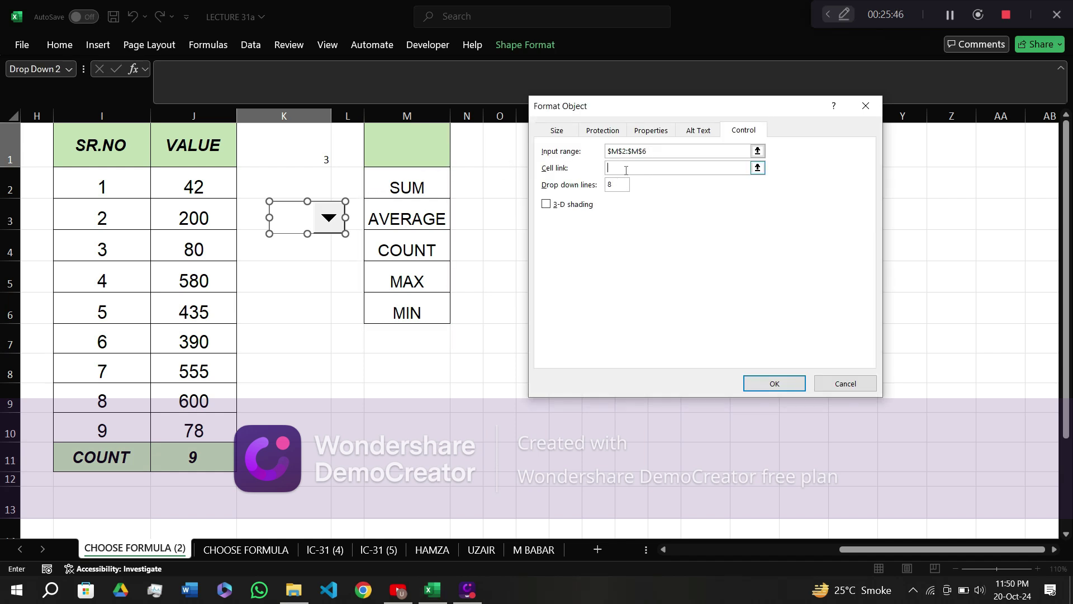
left_click(284, 147)
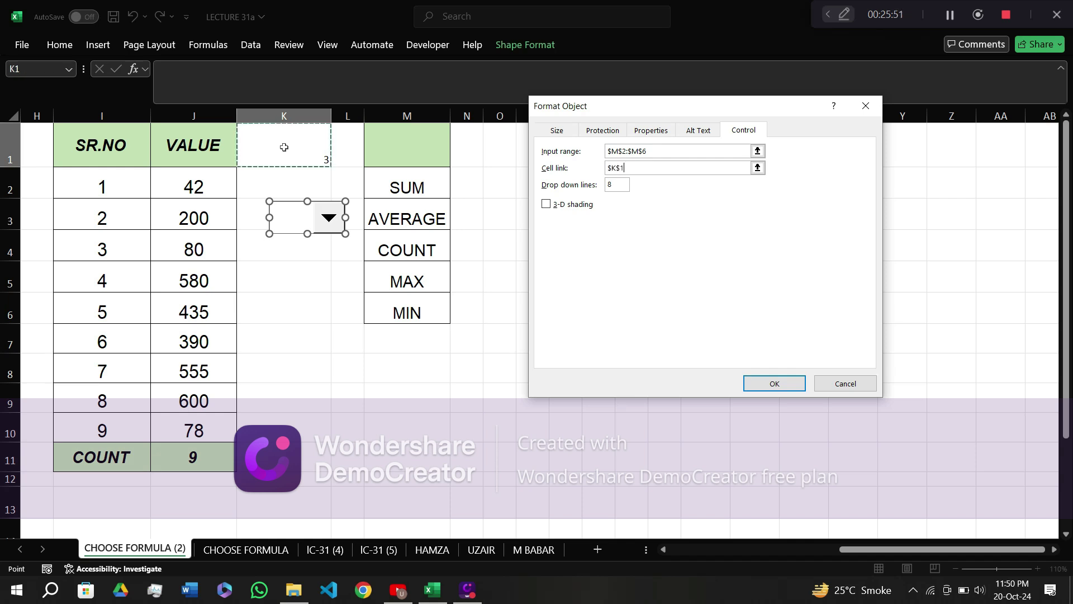
left_click(777, 383)
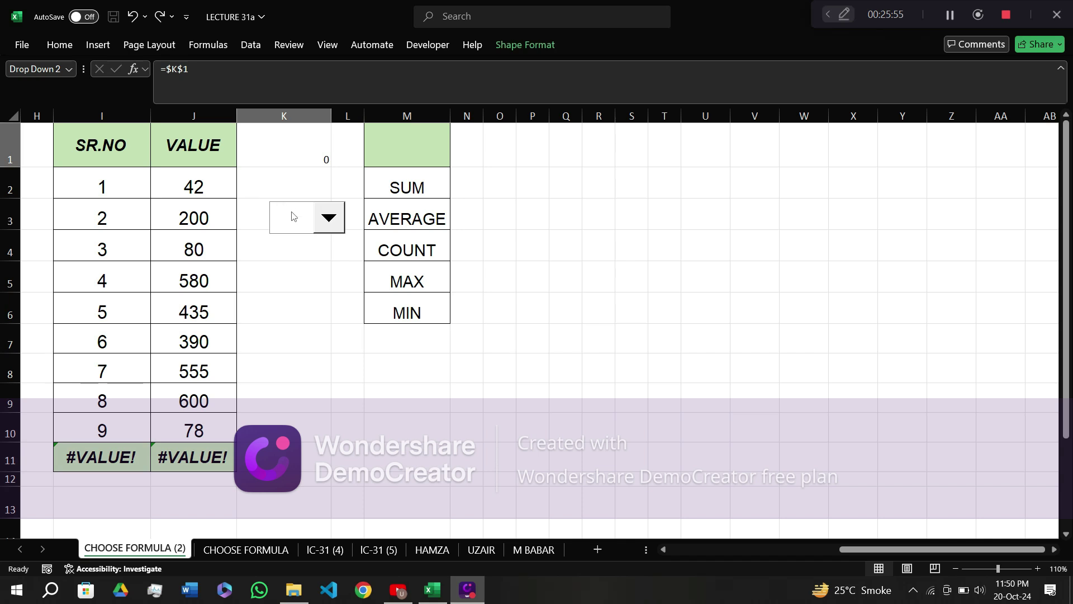
Move the combo box up over cell K1 so it covers the linked cell's number.
left_click(304, 218)
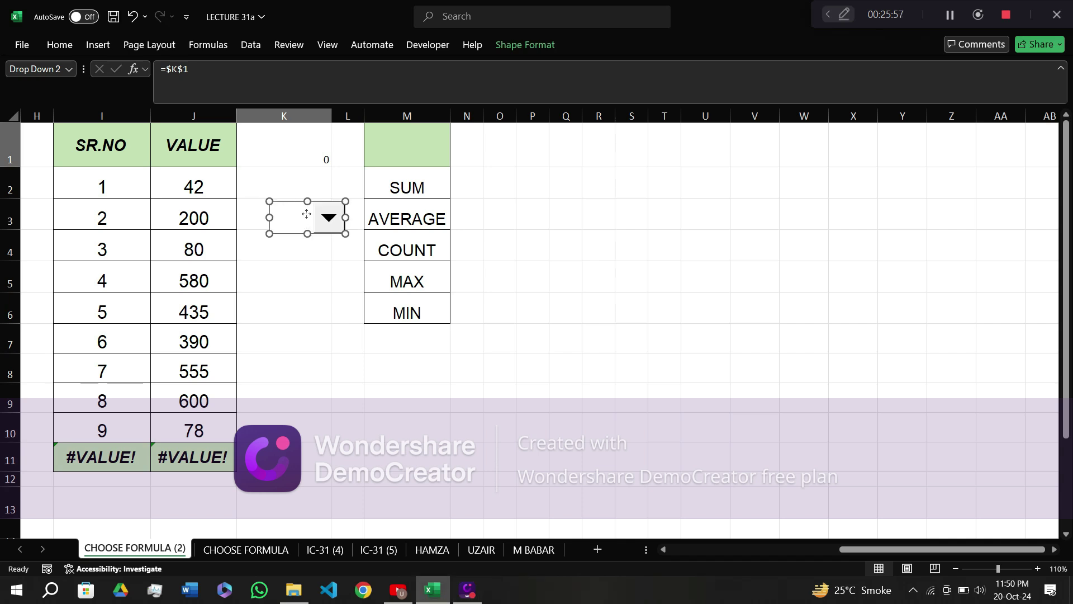
left_click_drag(307, 214, 283, 142)
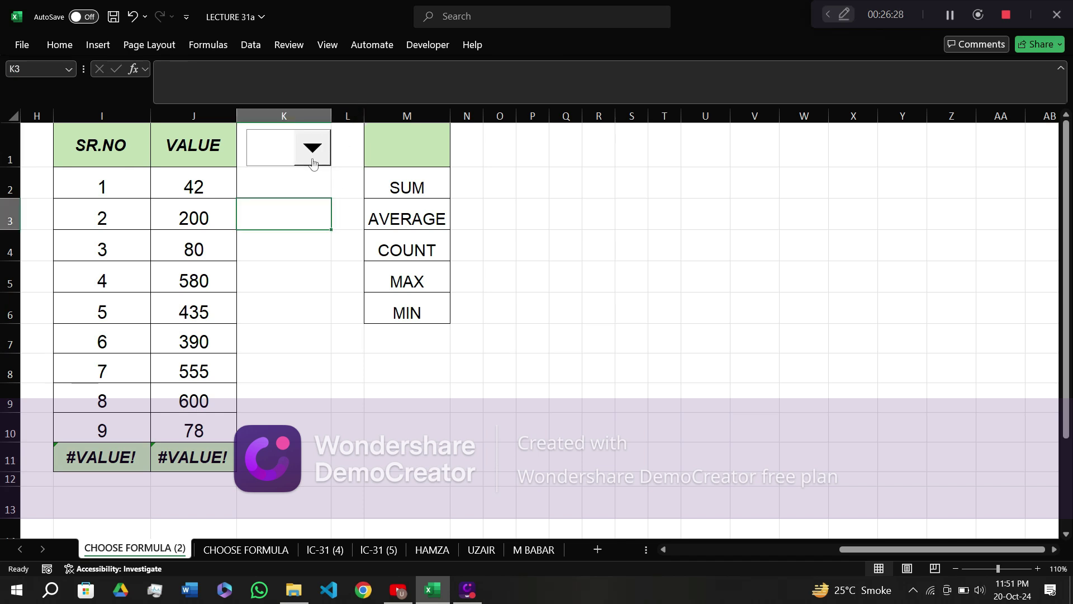
Test the combo box over K1 by choosing SUM, COUNT and finally MIN from its list.
left_click(313, 162)
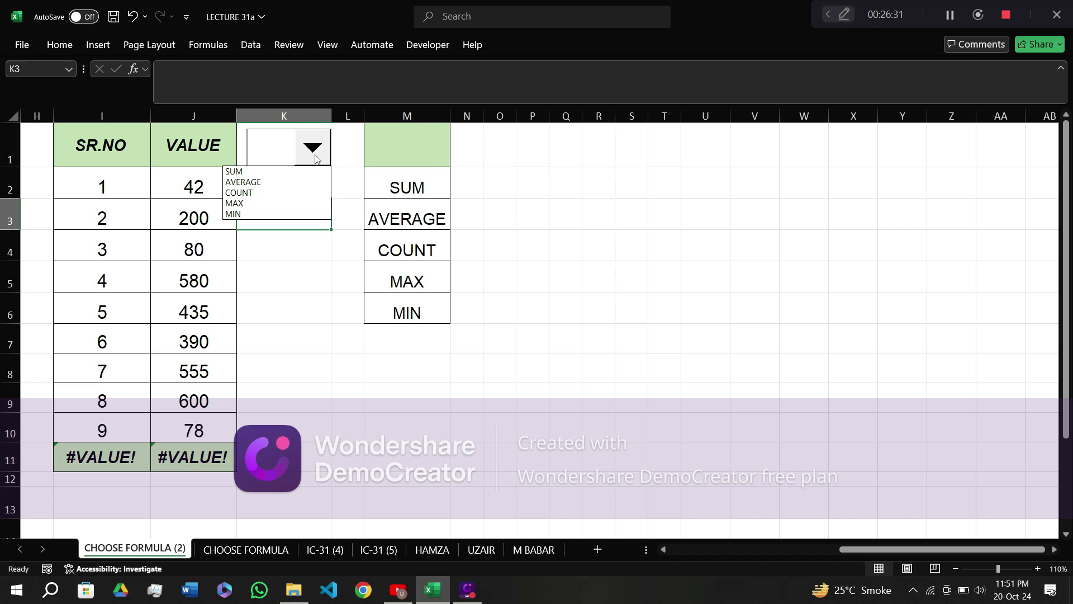
left_click(242, 174)
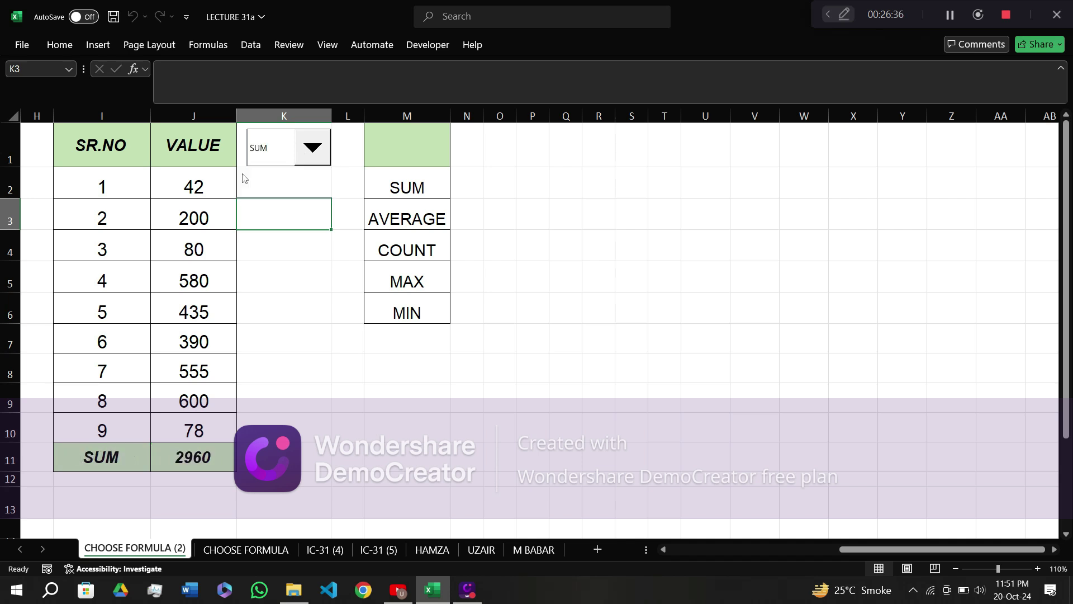
left_click(310, 148)
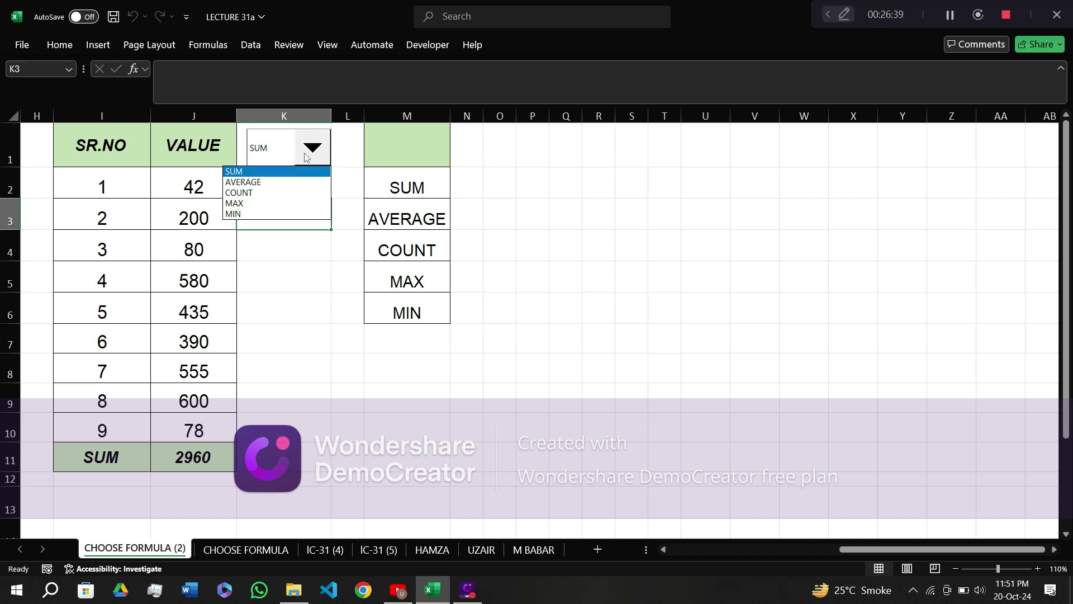
left_click(261, 193)
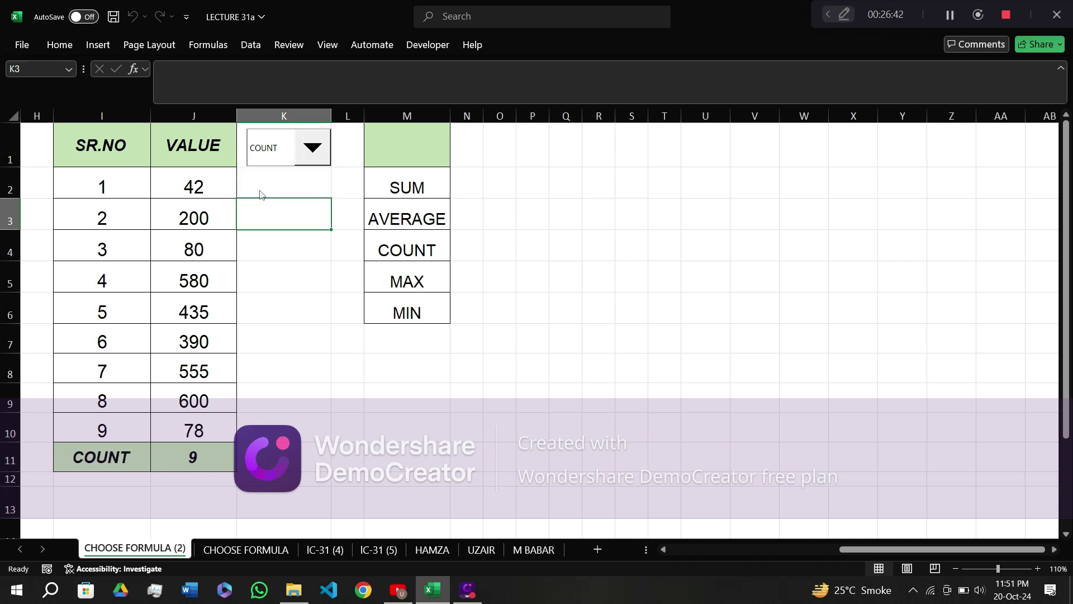
left_click(321, 144)
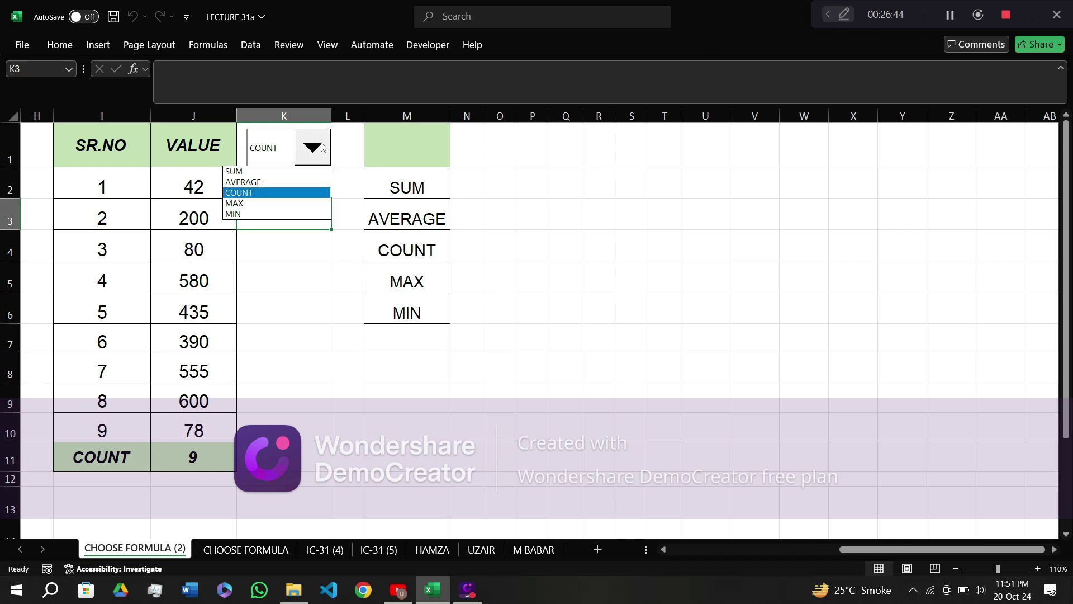
left_click(260, 213)
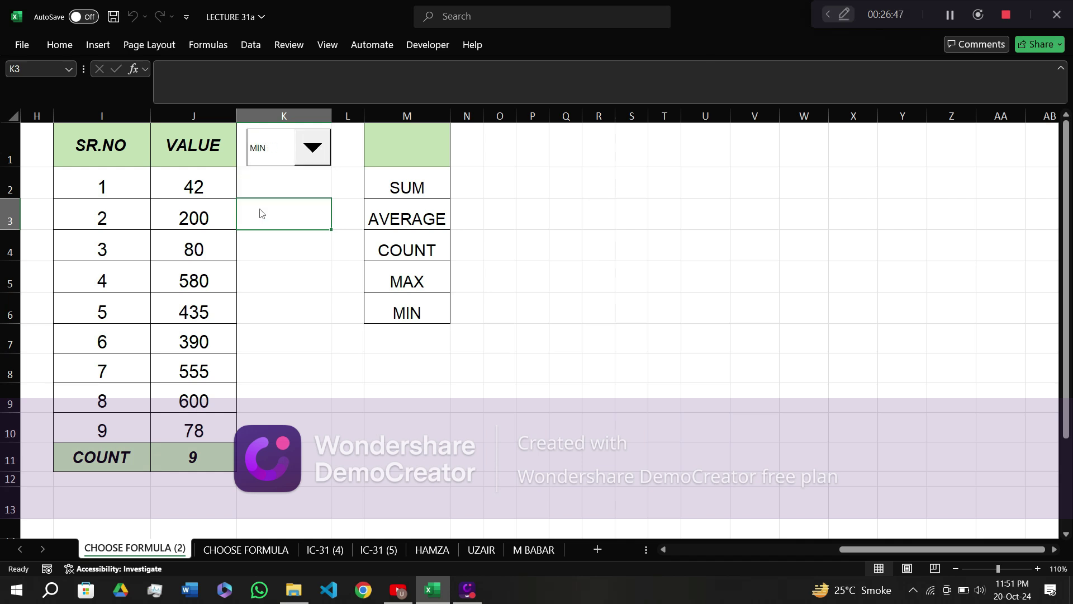